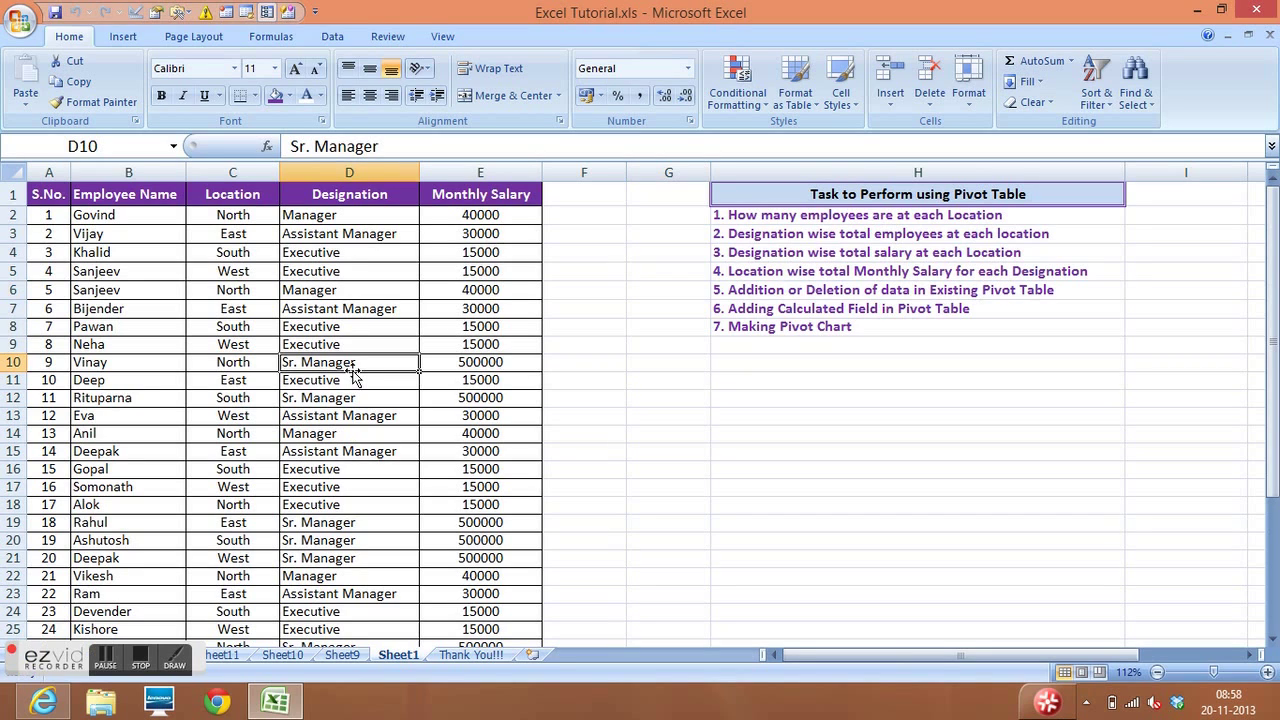
Step: Examine the employee table's headers from S.No. to Monthly Salary and a few of its records
click(230, 376)
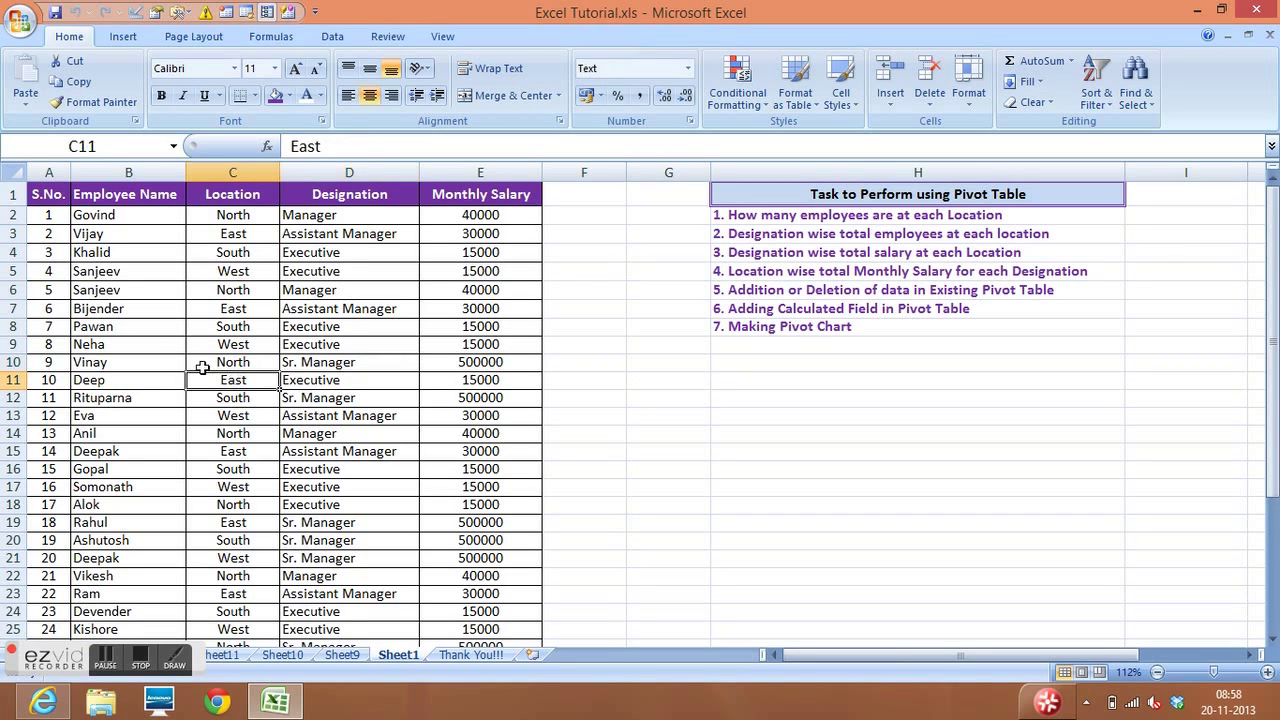
click(56, 194)
click(129, 194)
click(230, 197)
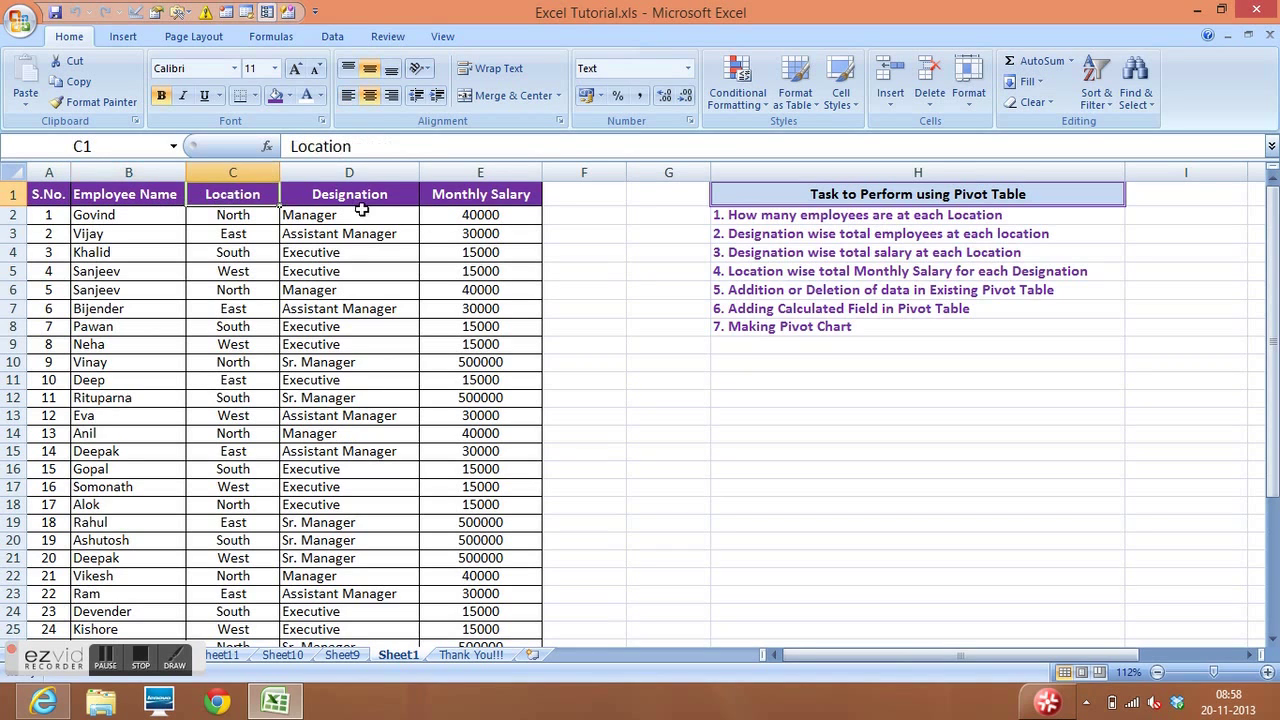
click(380, 196)
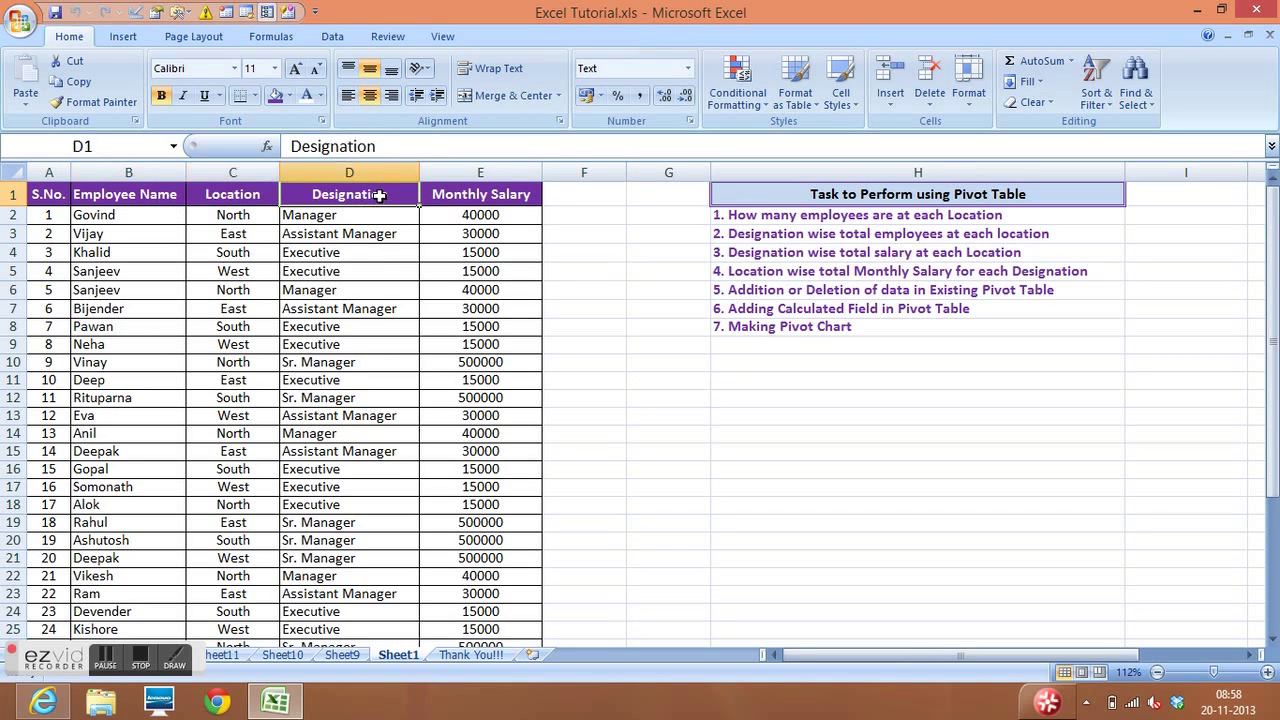
click(481, 197)
click(362, 328)
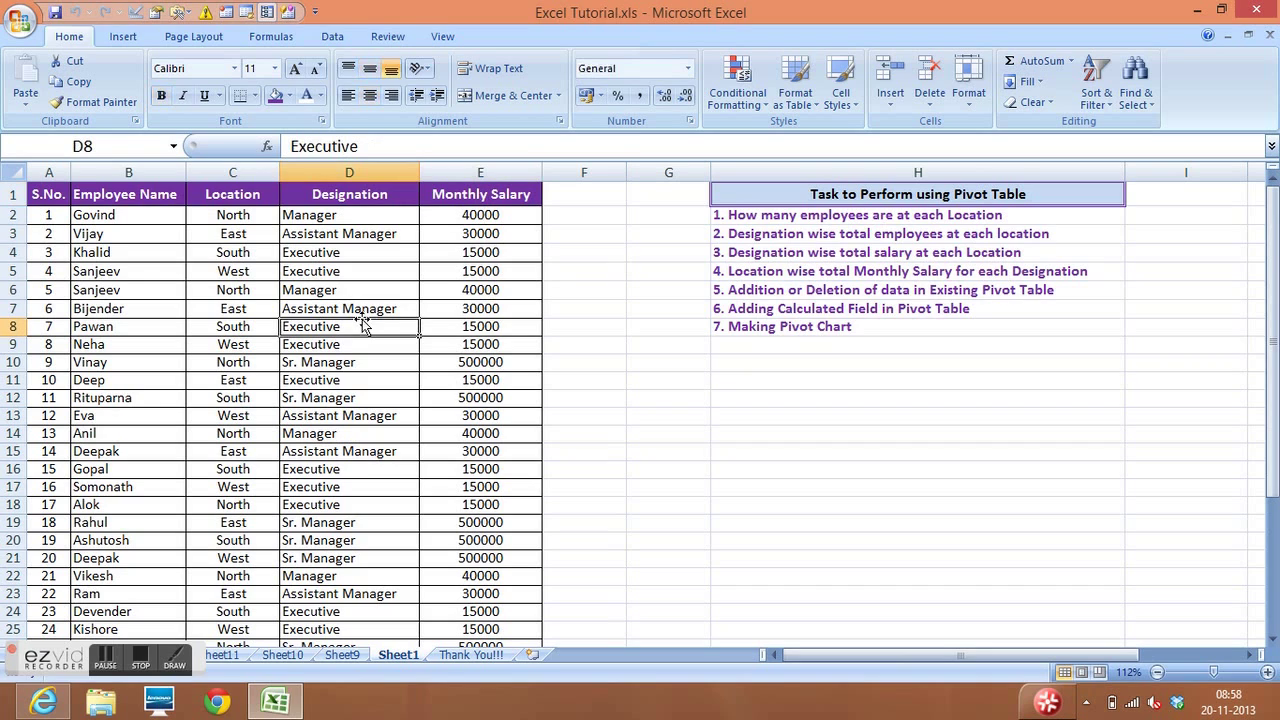
click(511, 382)
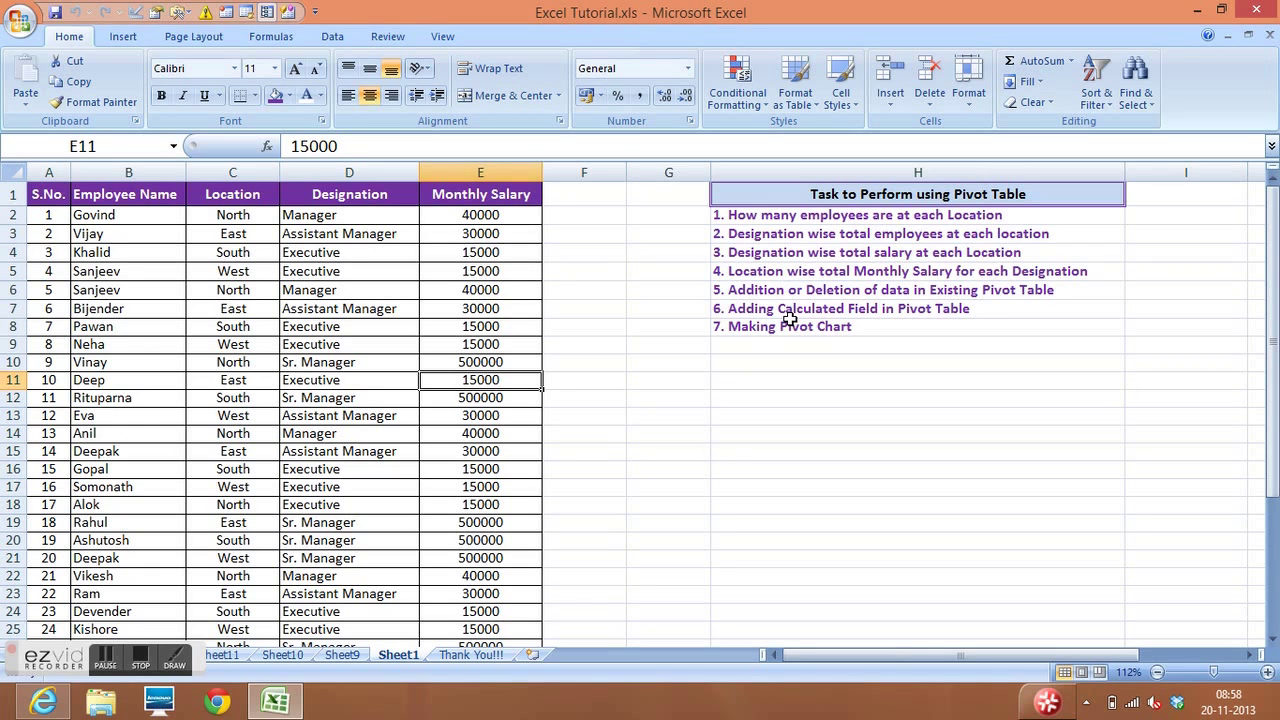
Step: Read through the seven pivot table tasks listed in column H, from employees per location to making a pivot chart
click(790, 215)
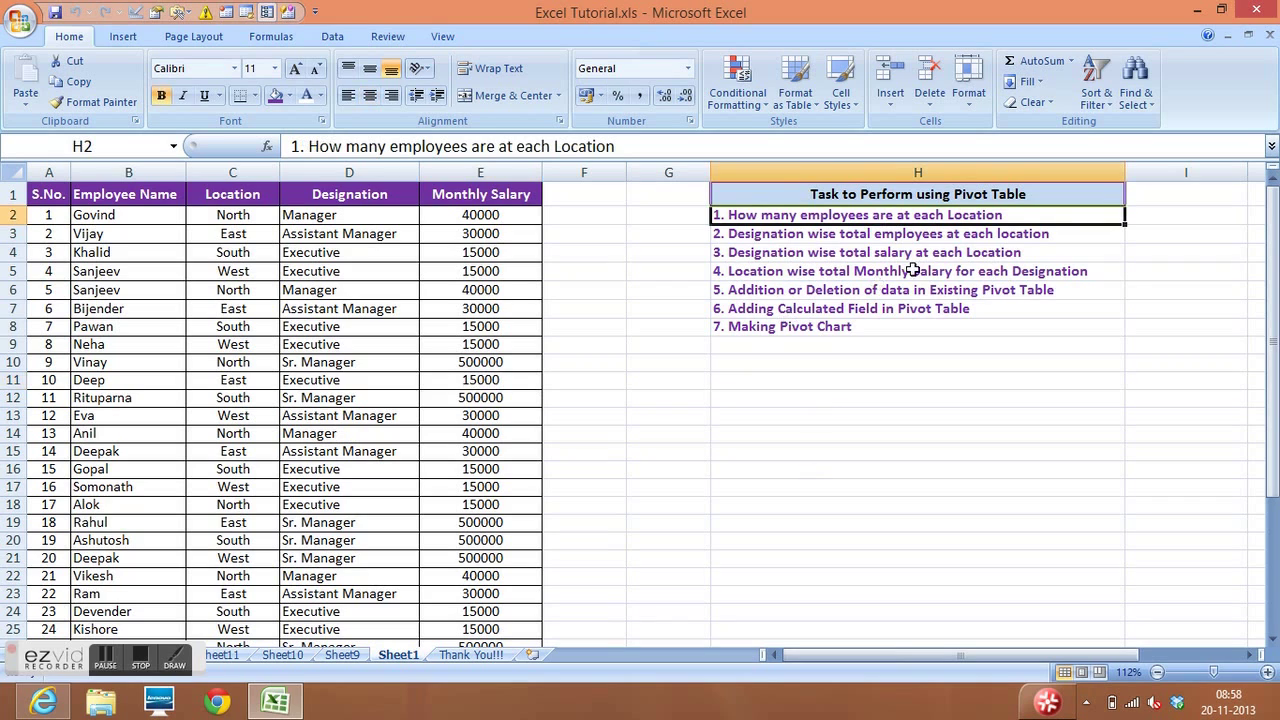
click(893, 238)
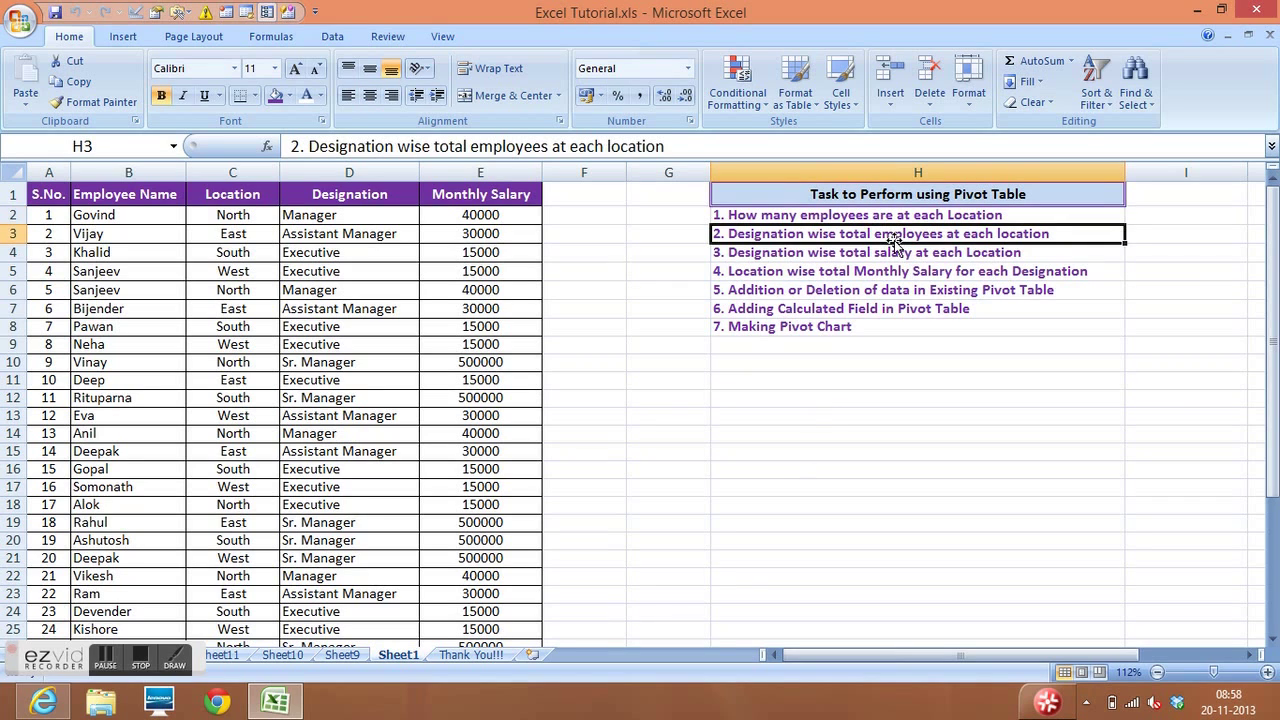
click(887, 256)
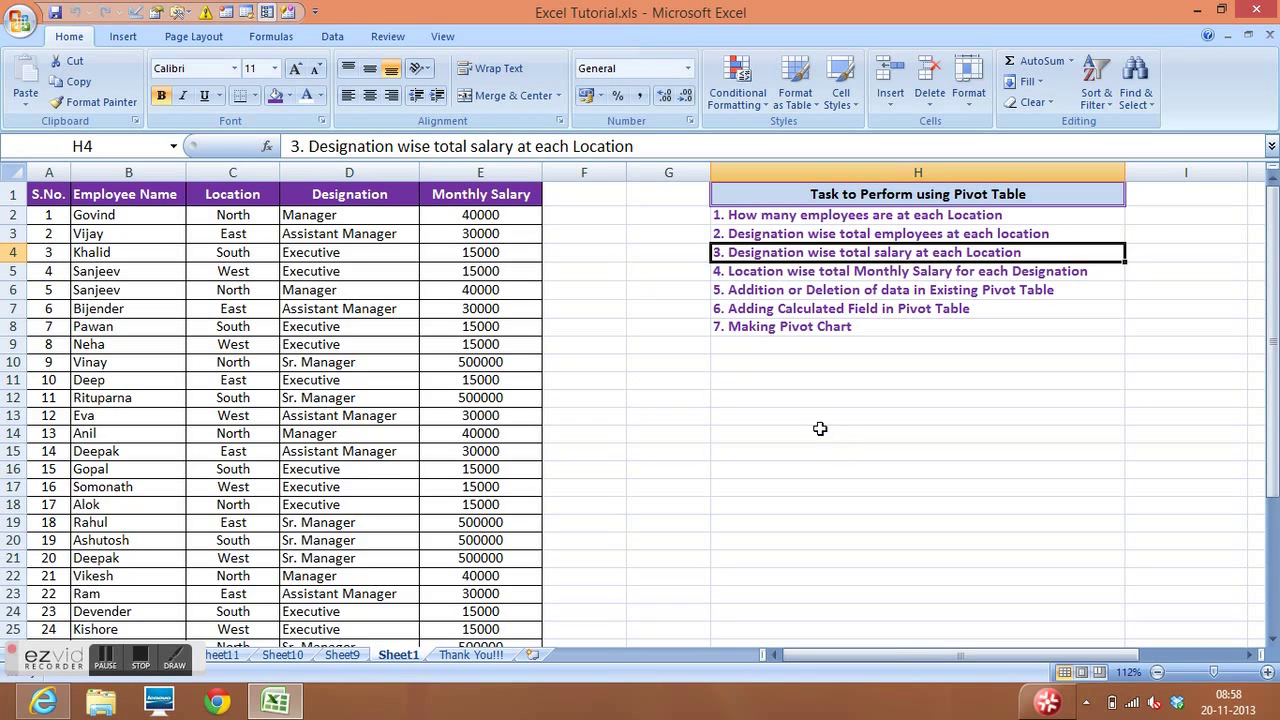
click(884, 274)
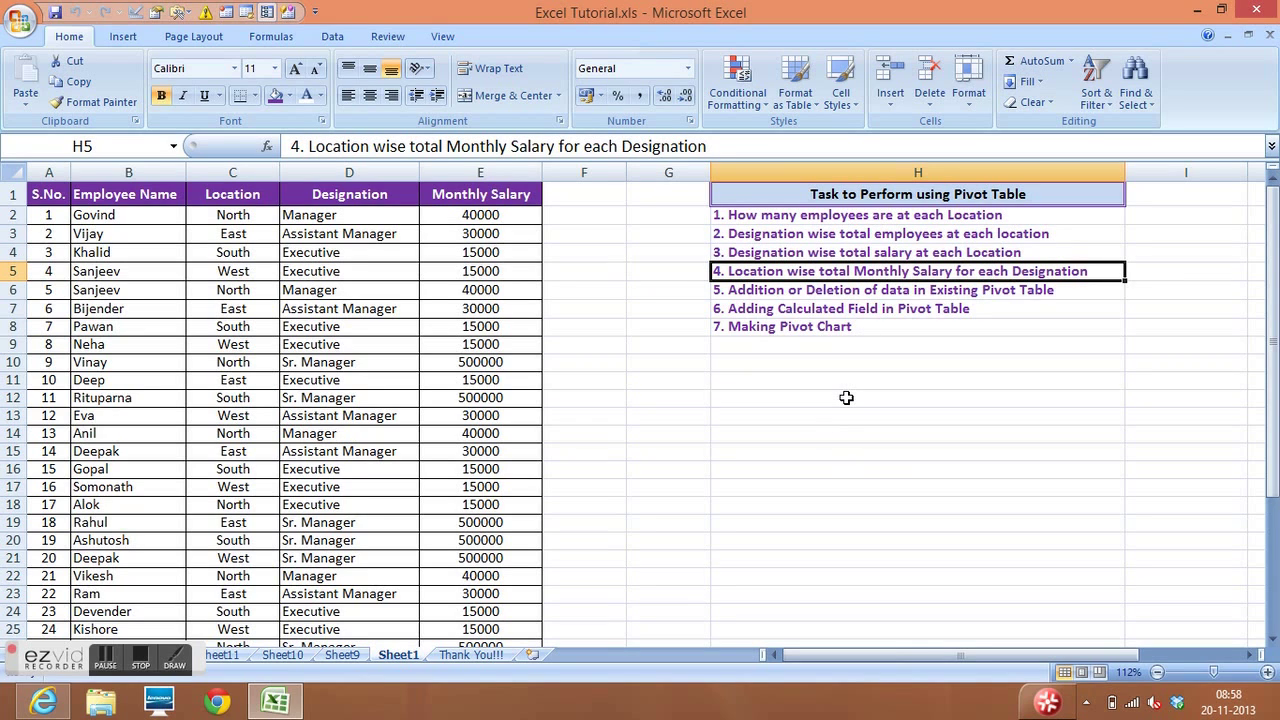
click(812, 292)
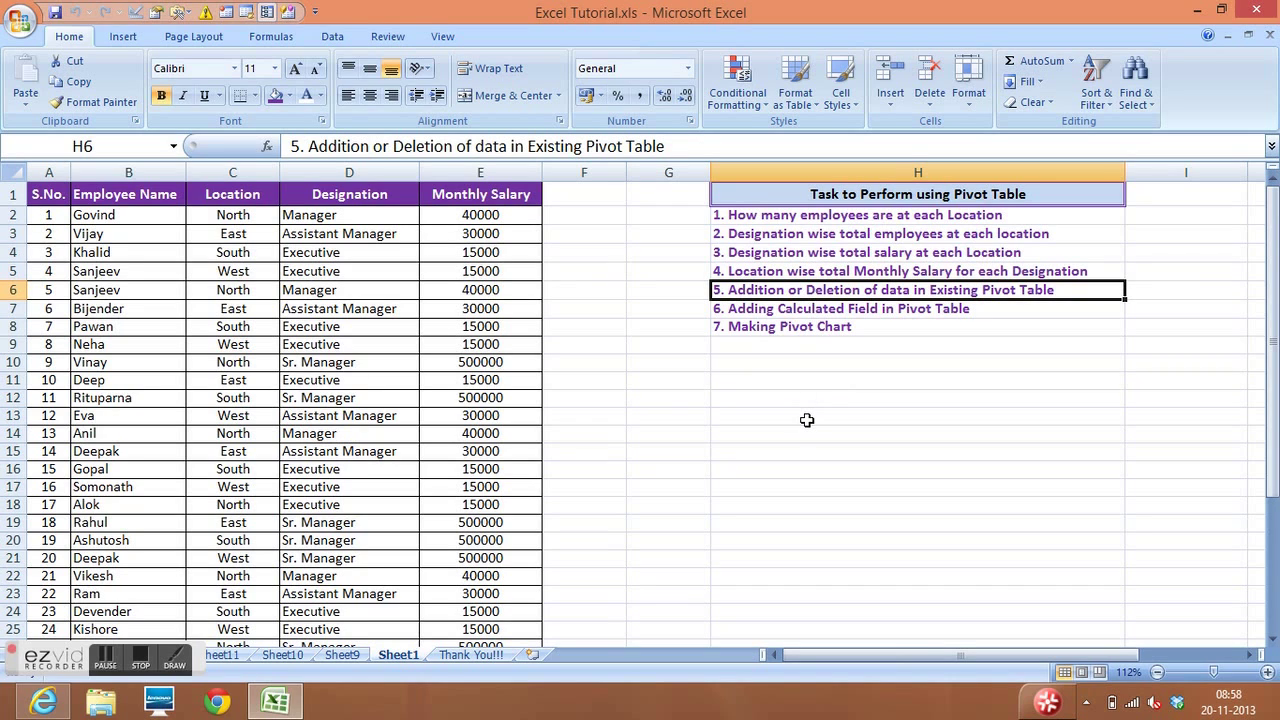
click(838, 308)
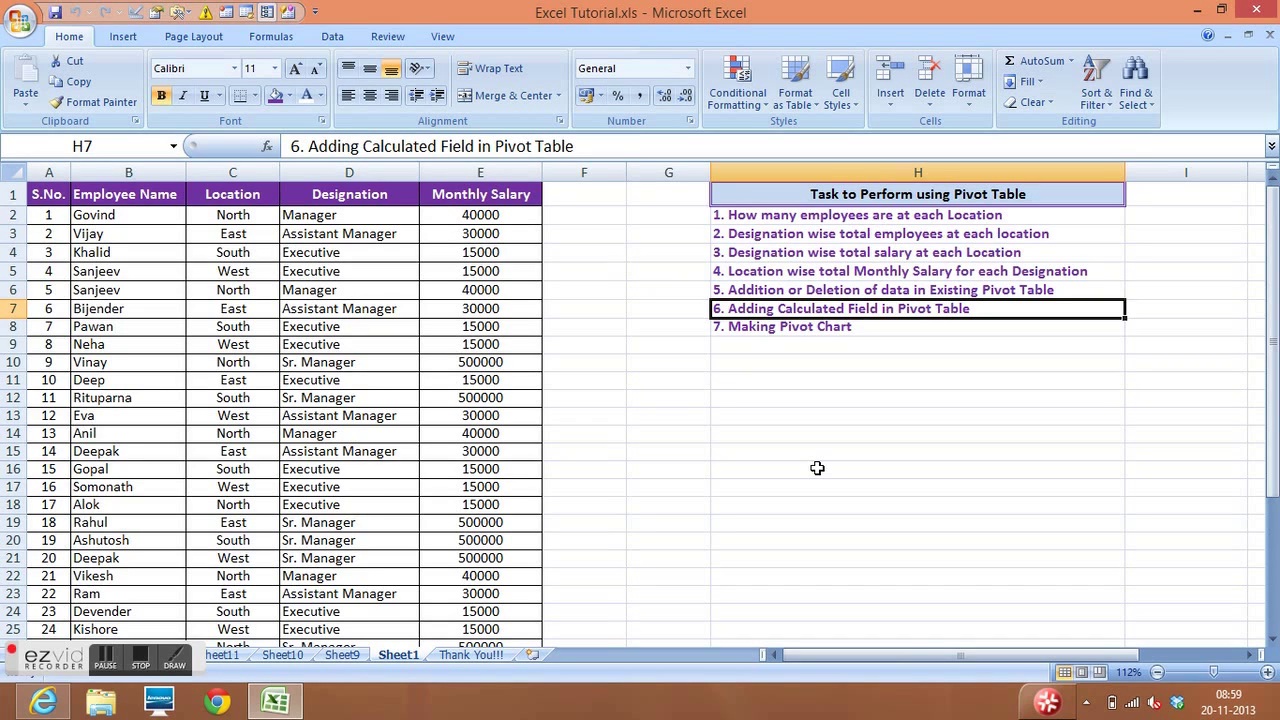
click(802, 330)
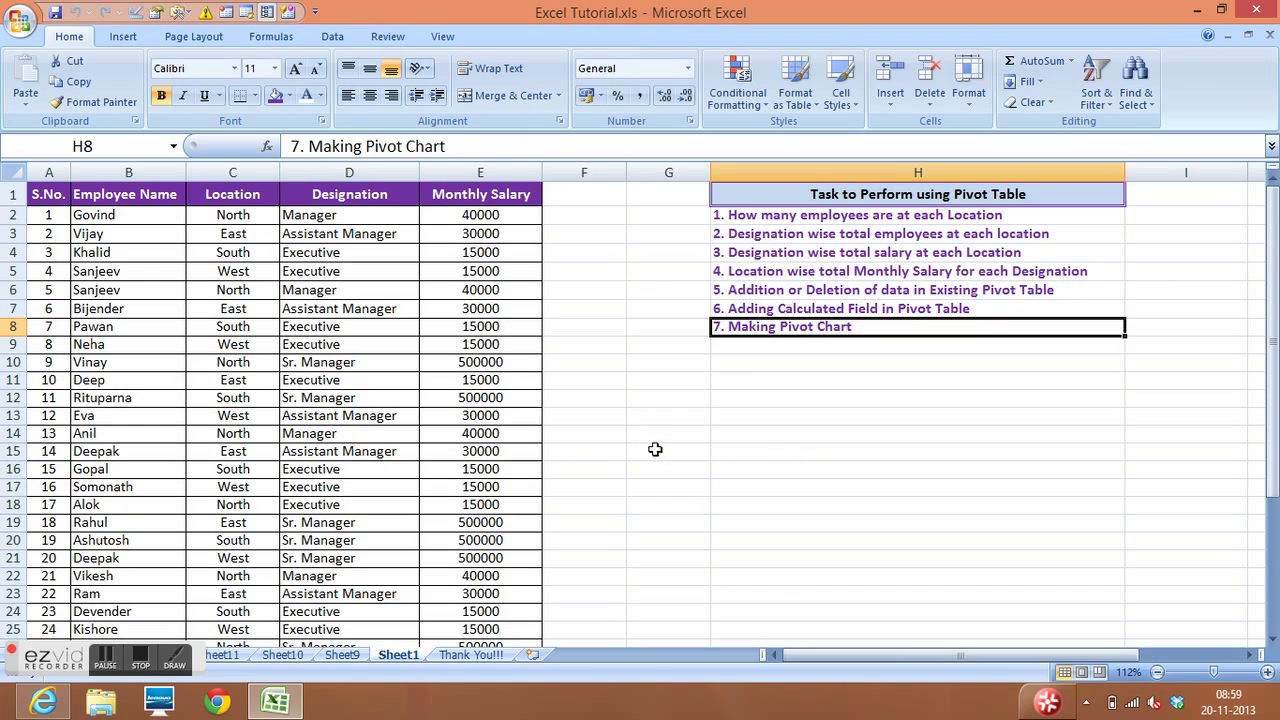
Step: Examine the employee table's columns and rows alongside the first task on employees at each location
click(597, 416)
click(116, 277)
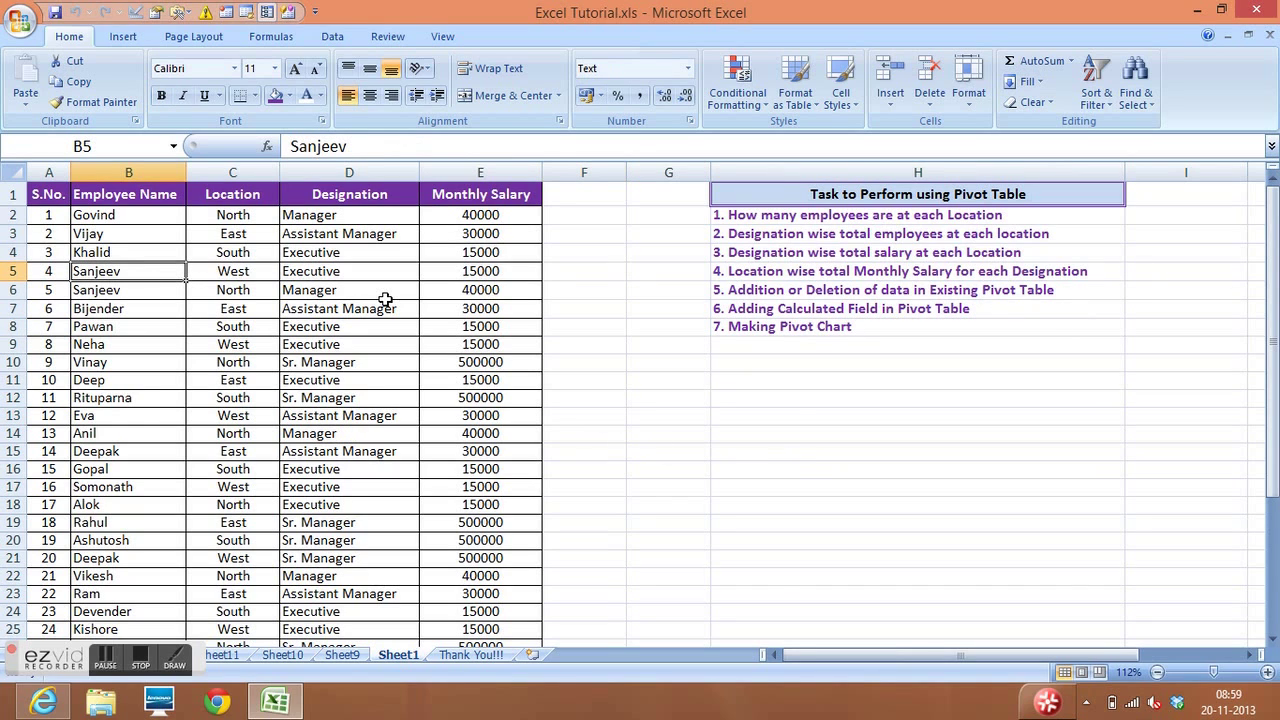
click(138, 231)
click(351, 162)
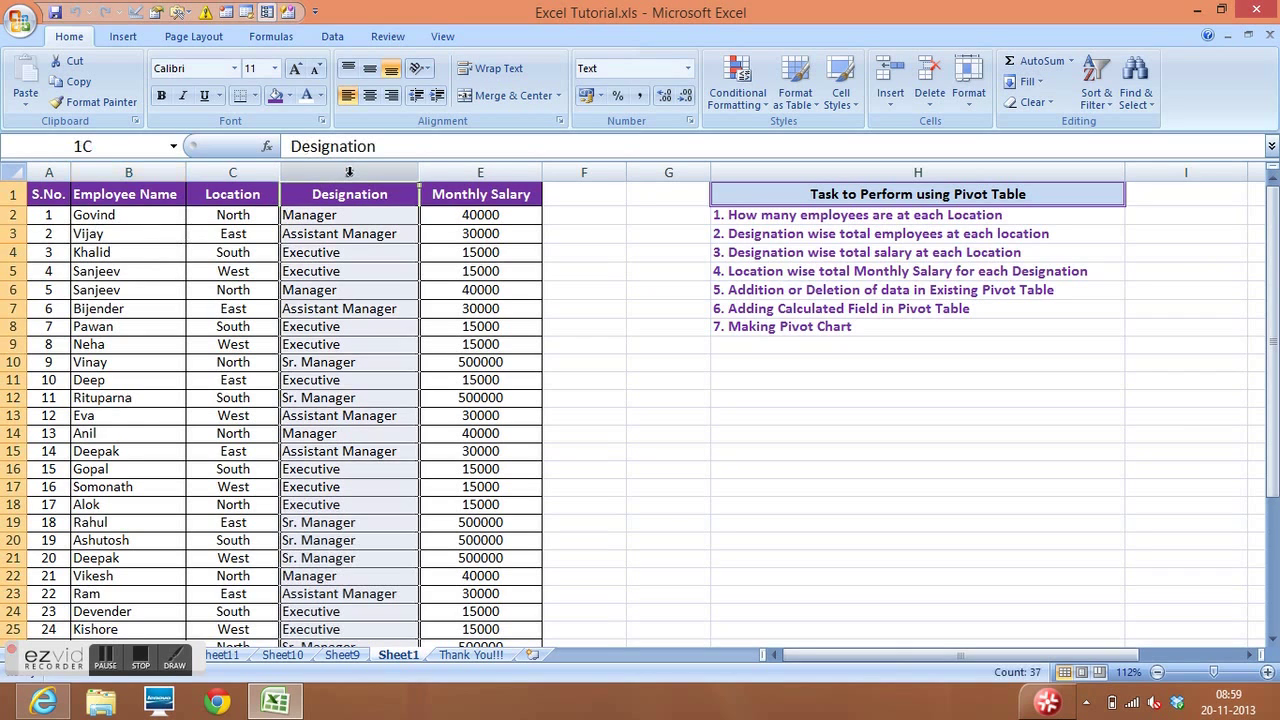
click(225, 308)
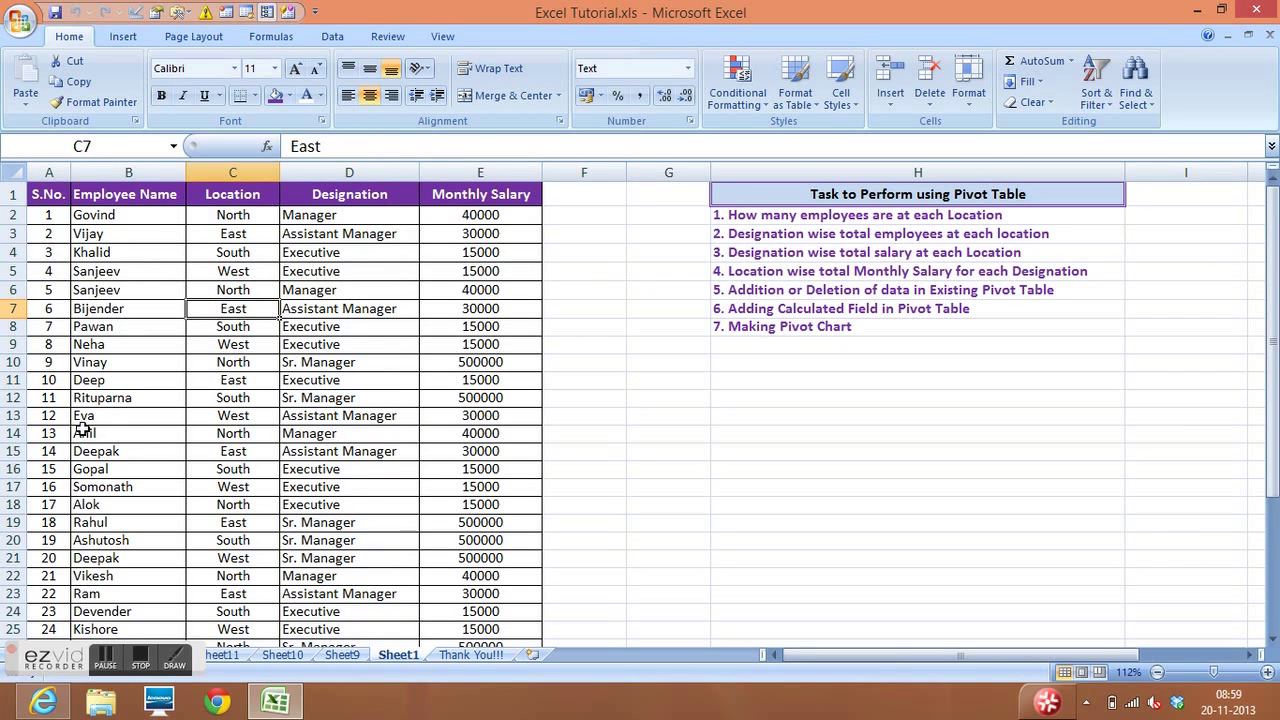
click(14, 380)
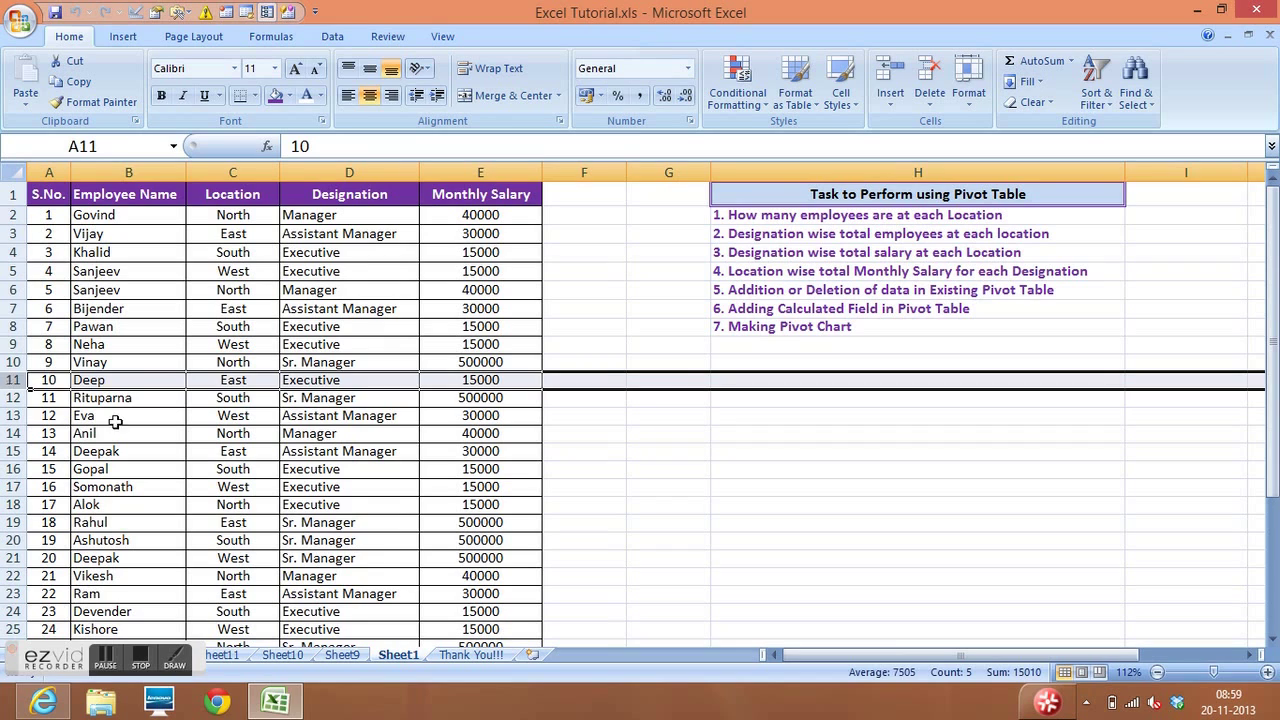
click(284, 419)
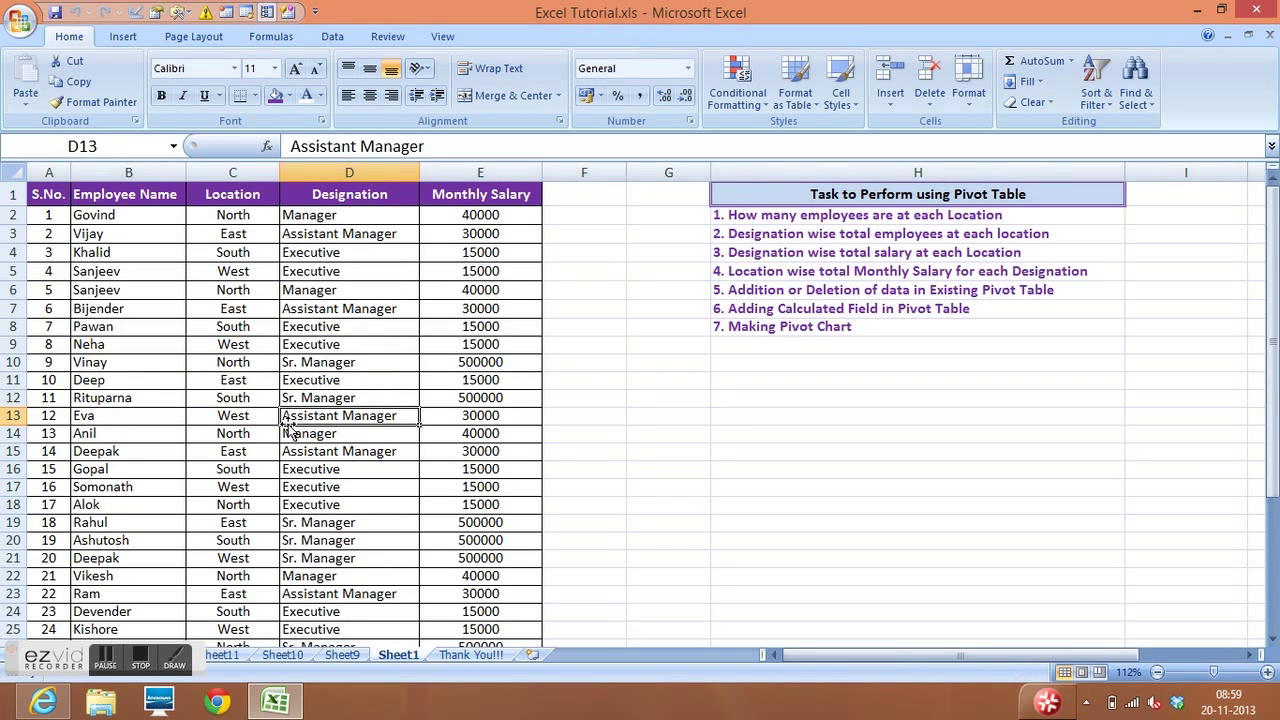
click(574, 415)
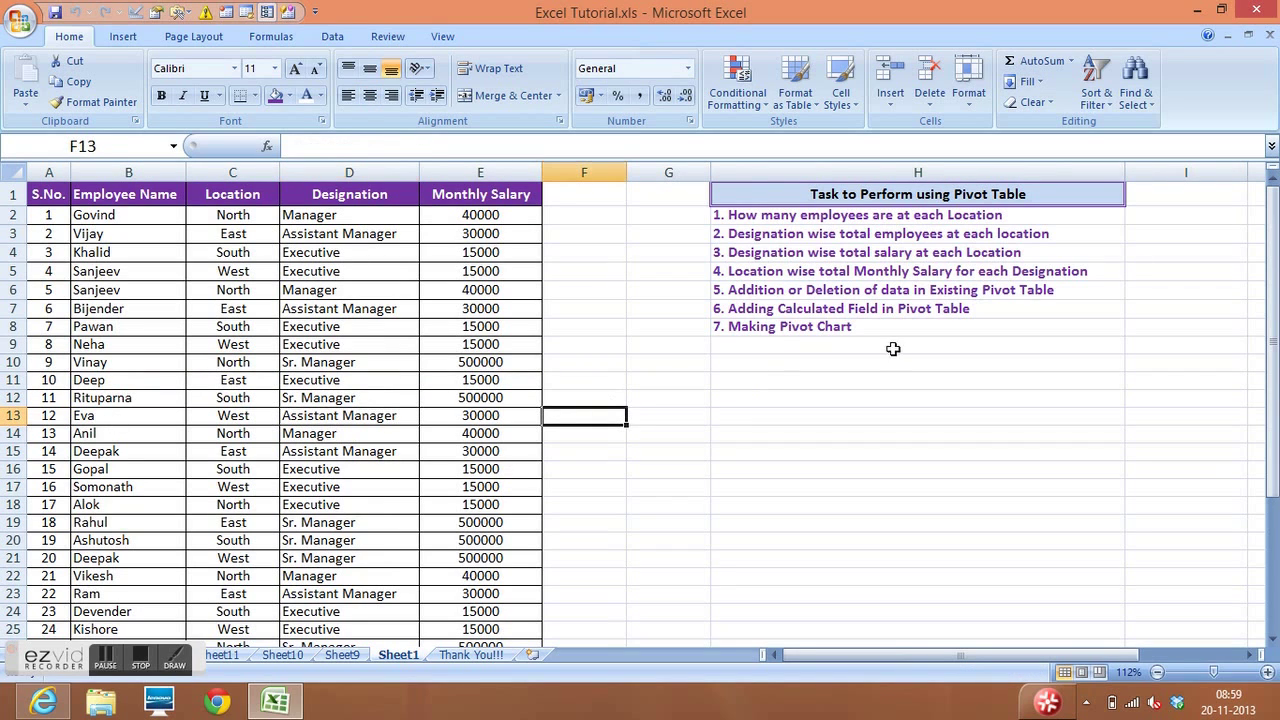
click(872, 214)
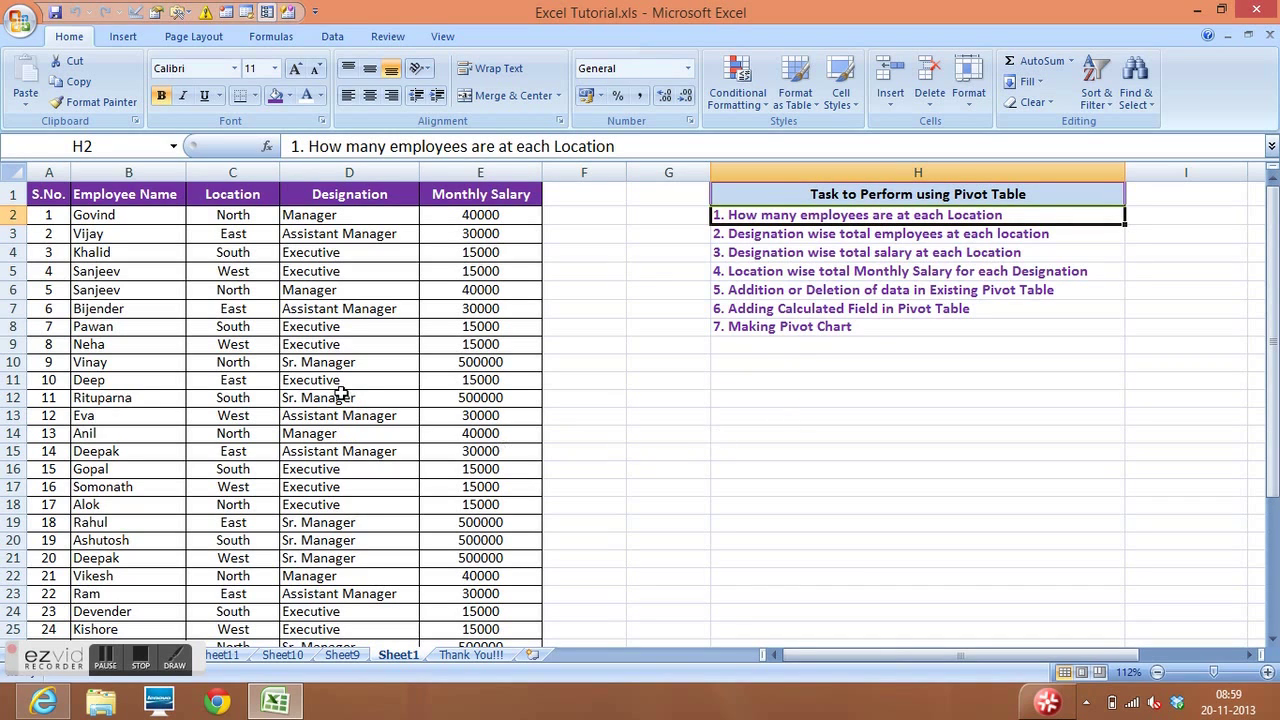
click(242, 362)
click(358, 362)
click(222, 474)
Step: Insert a PivotTable based on the range Sheet1!$A$1:$E$37 and place it on a new worksheet
click(220, 291)
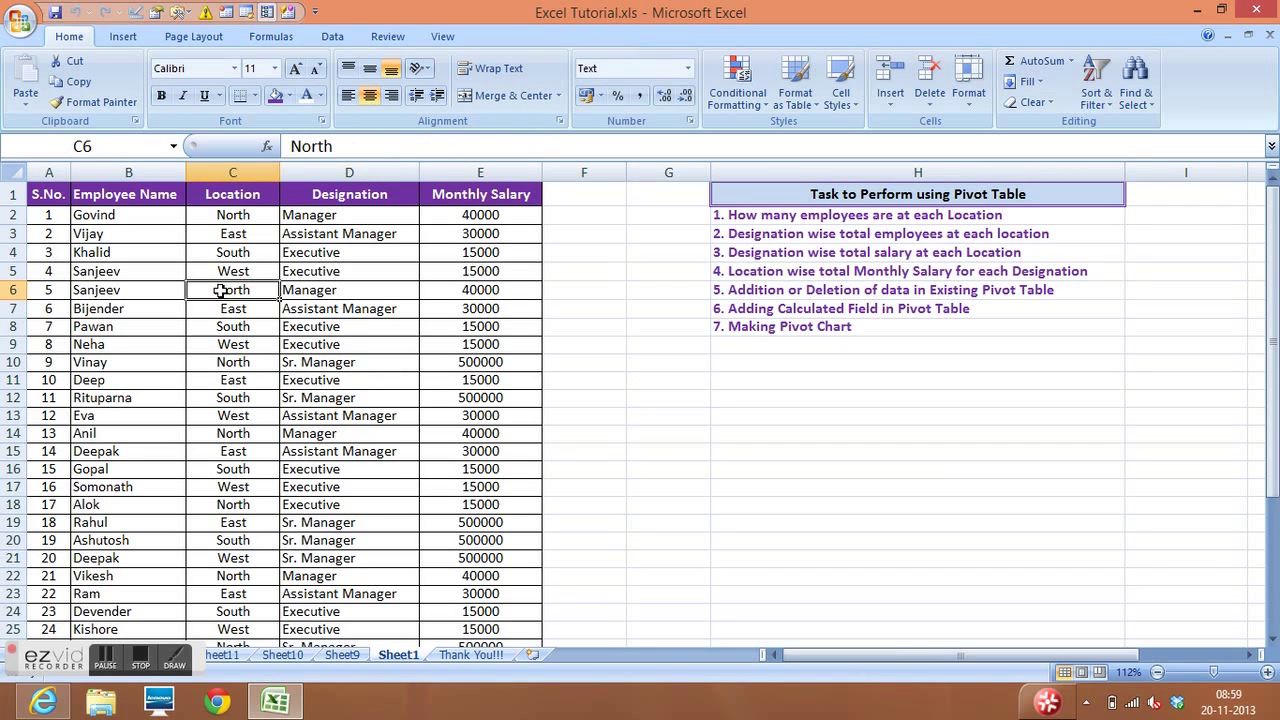
click(123, 38)
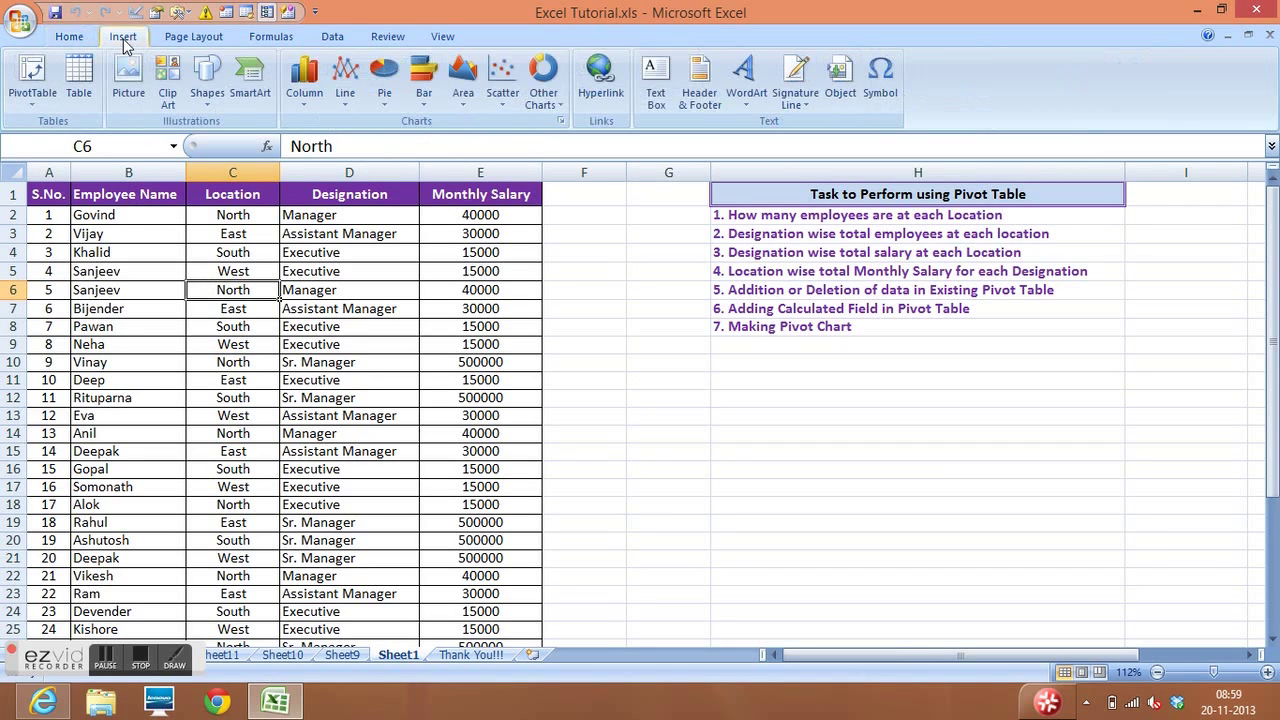
click(31, 72)
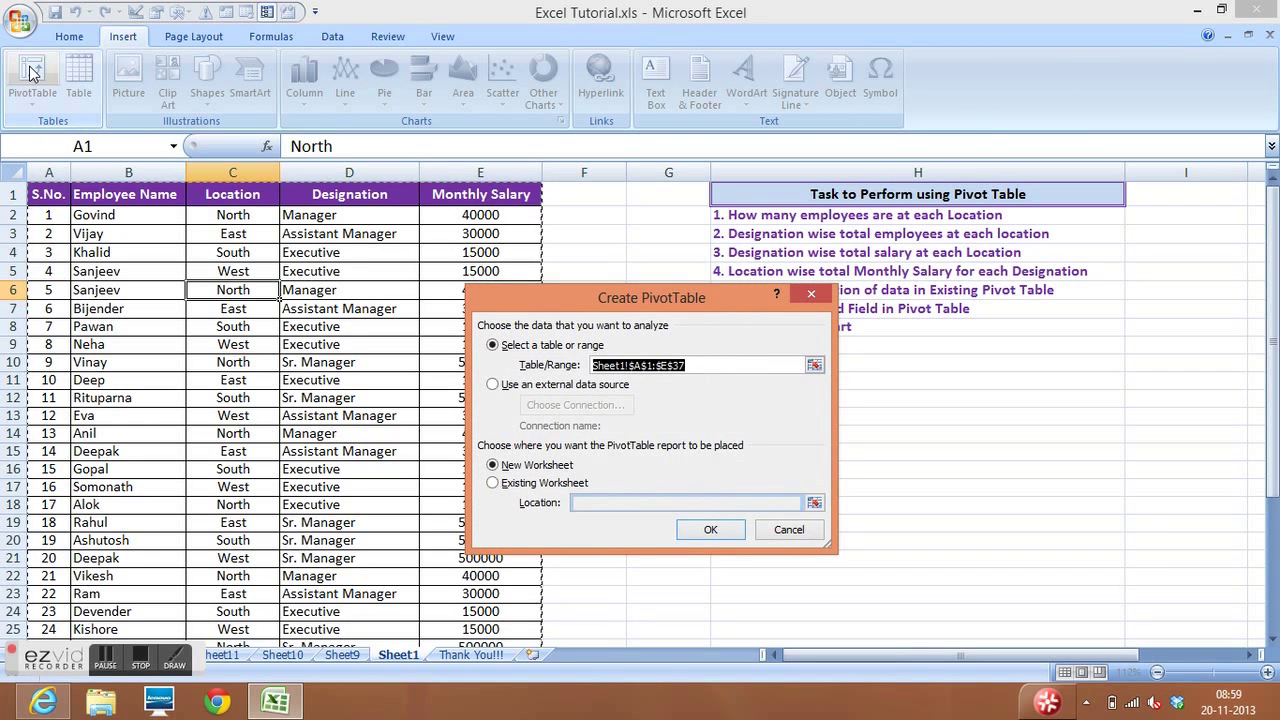
drag(602, 298, 736, 360)
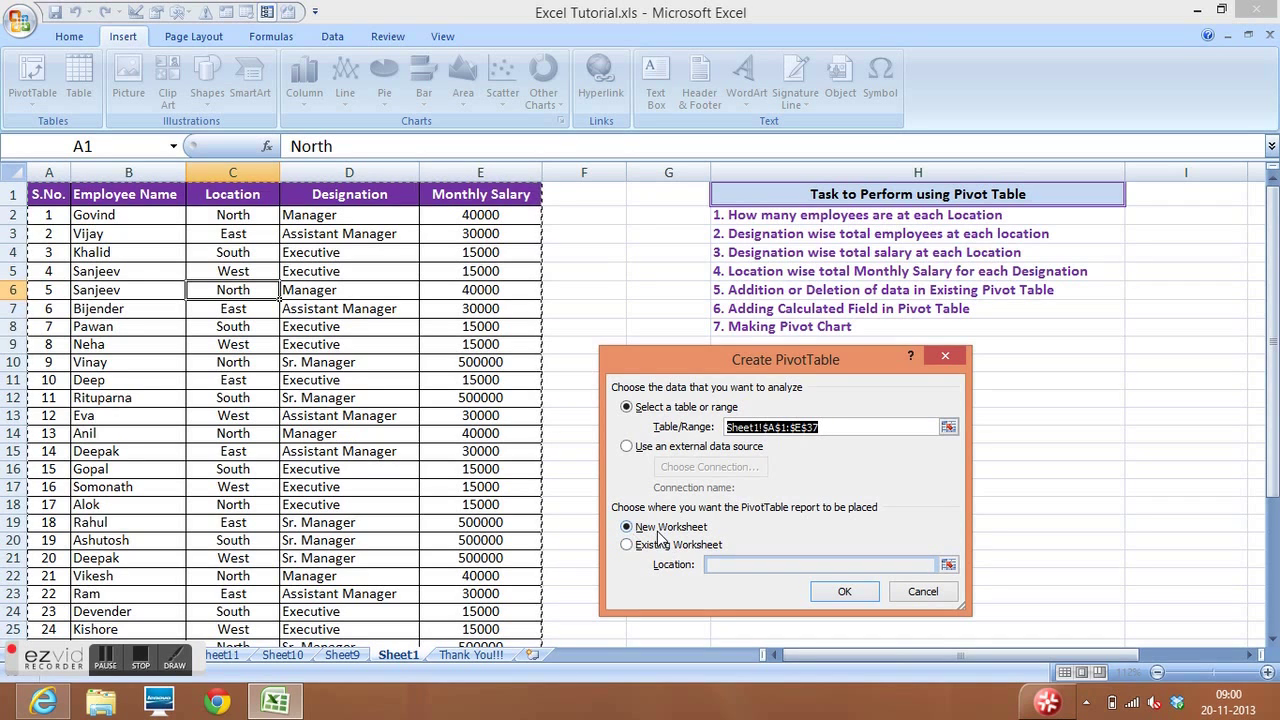
click(845, 593)
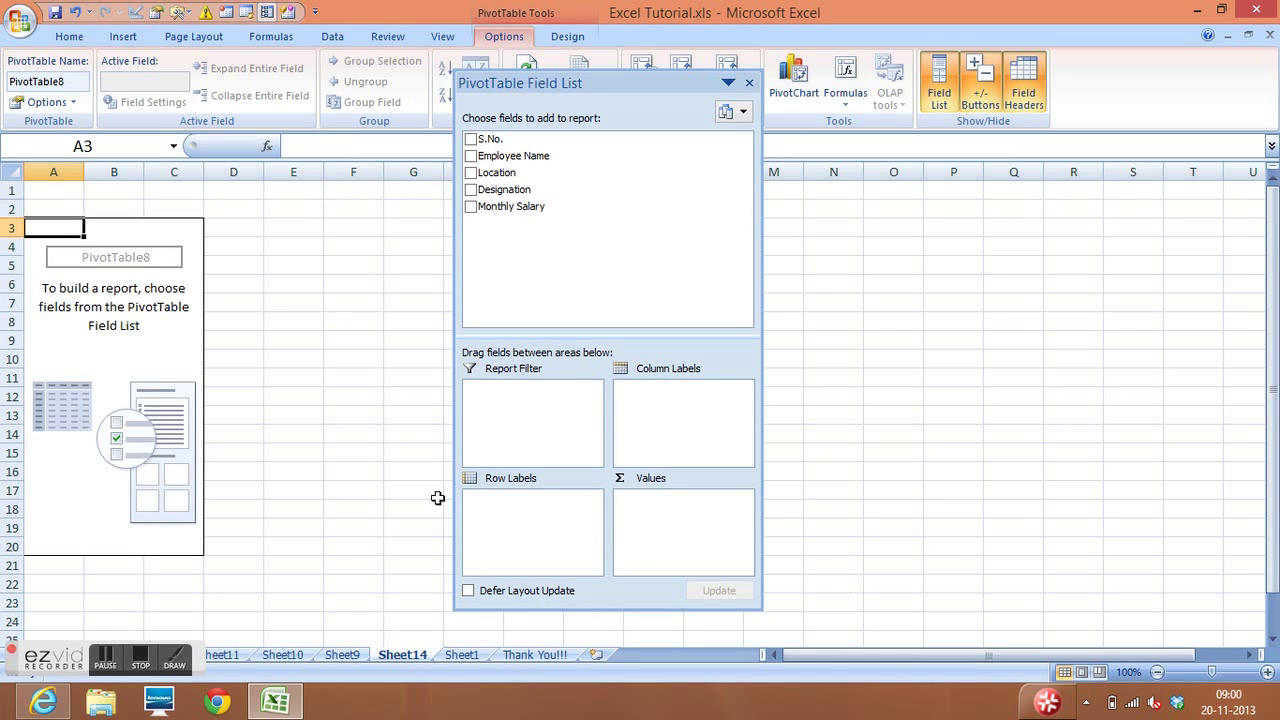
Step: Move the PivotTable Field List closer to the empty pivot table, then close it
click(104, 386)
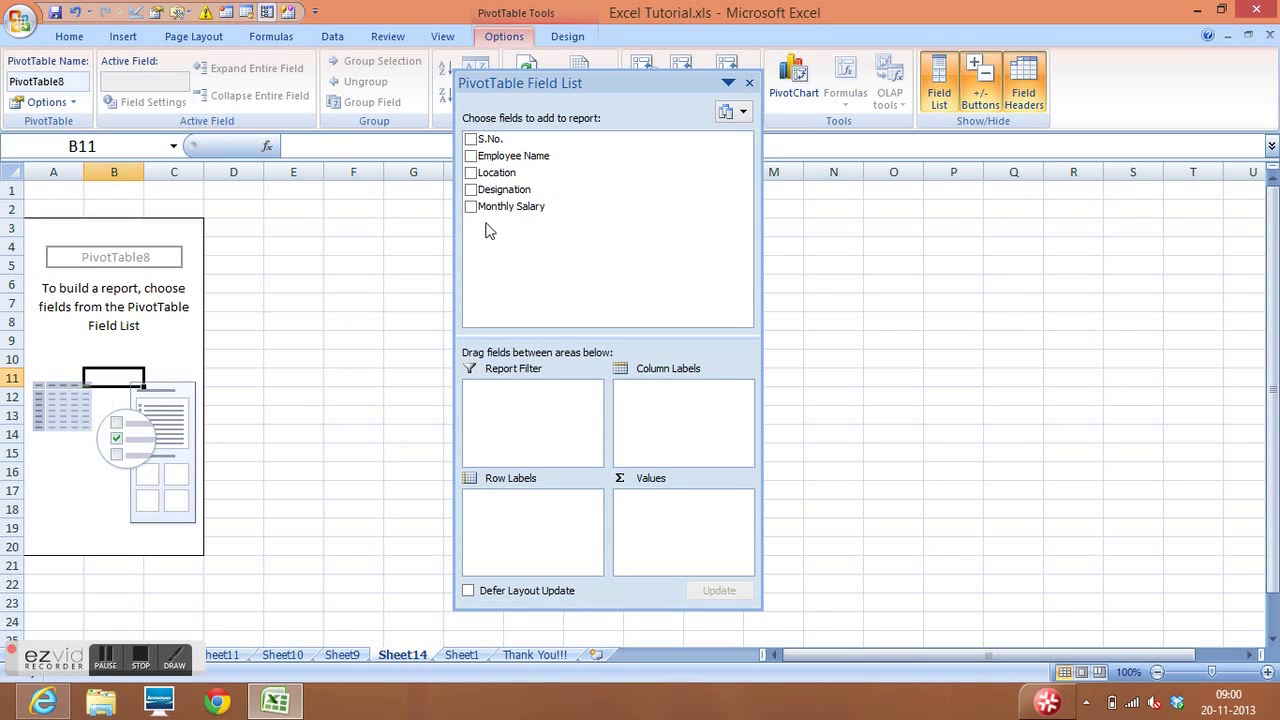
drag(544, 101, 375, 126)
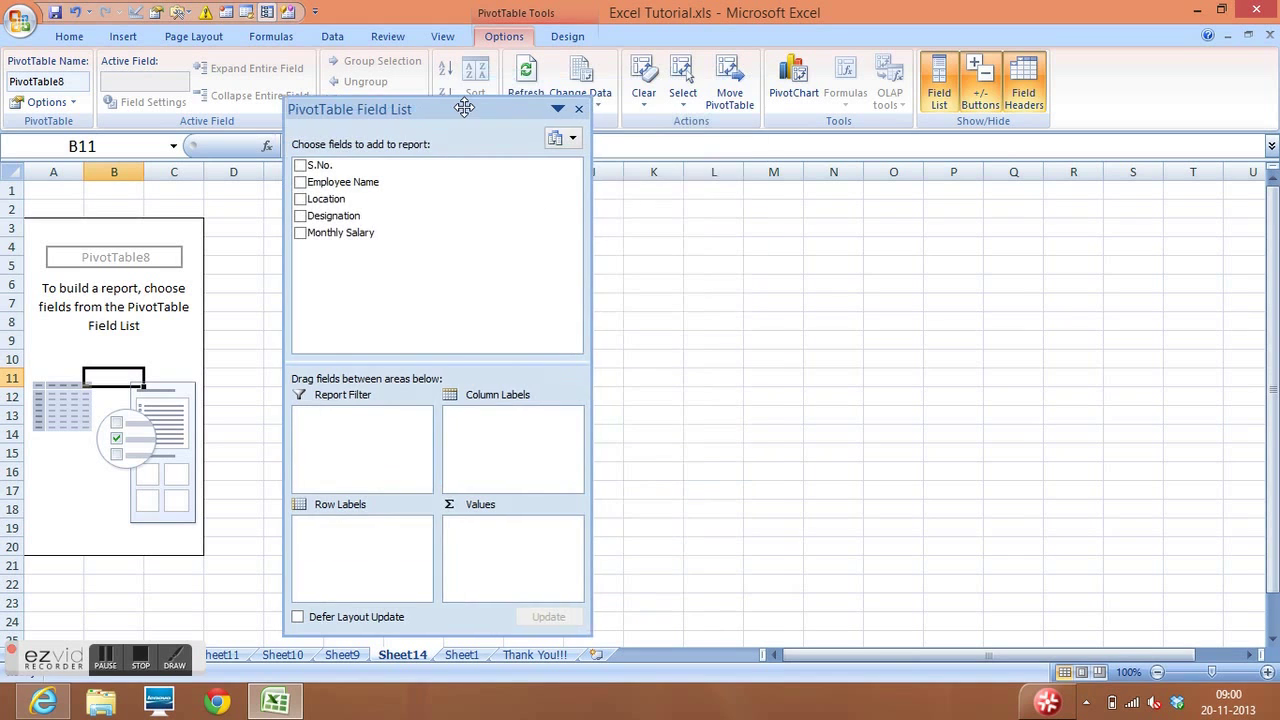
drag(464, 108, 485, 56)
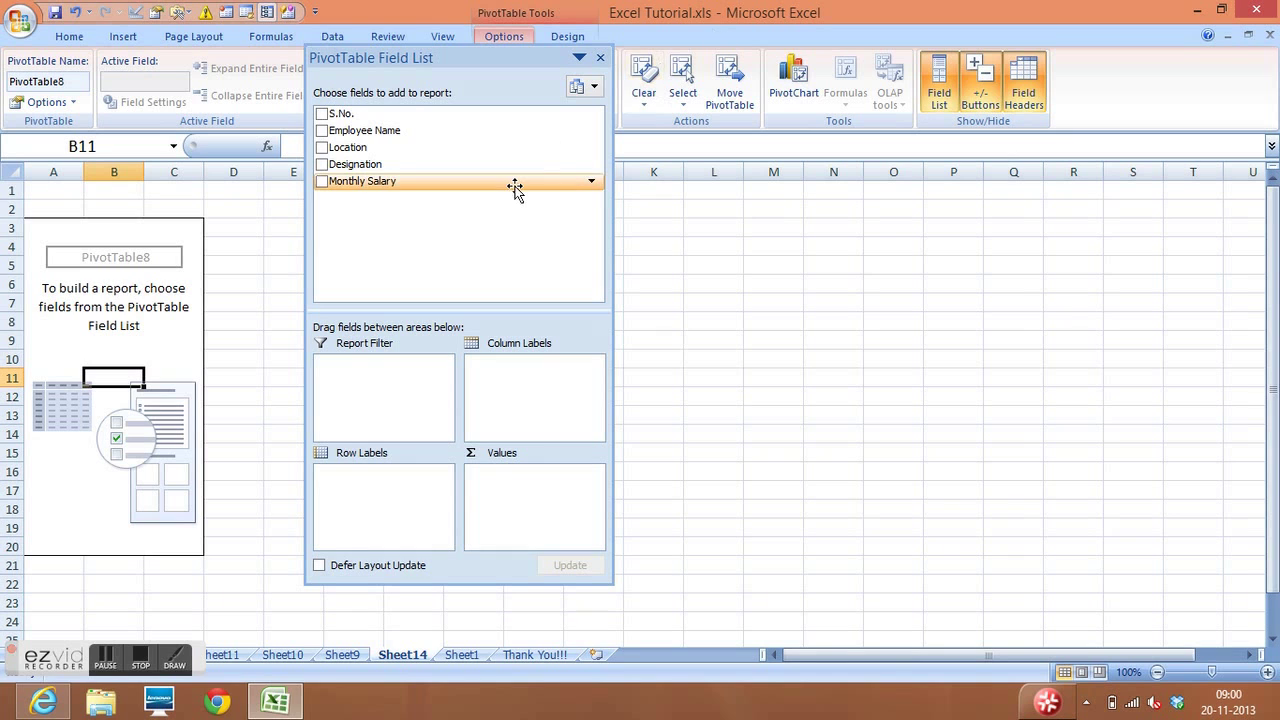
click(600, 57)
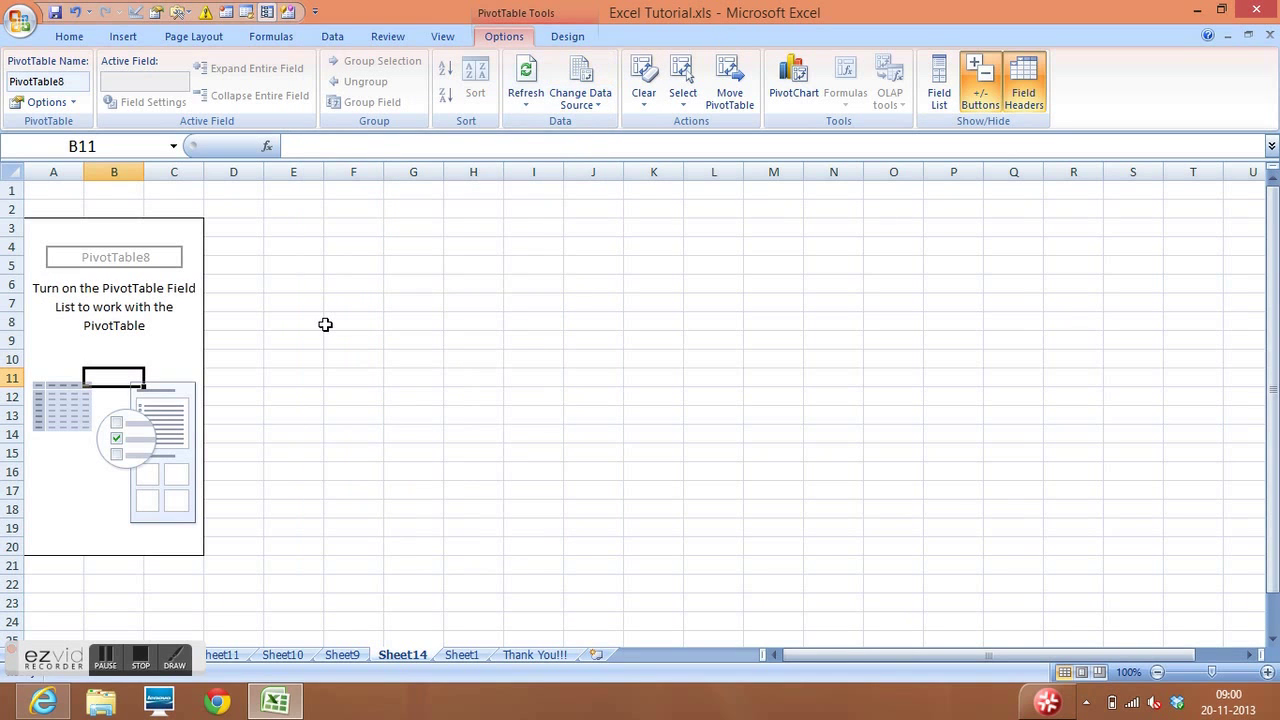
Step: Show the PivotTable Field List again, move it away from the pivot table and close it
right_click(155, 347)
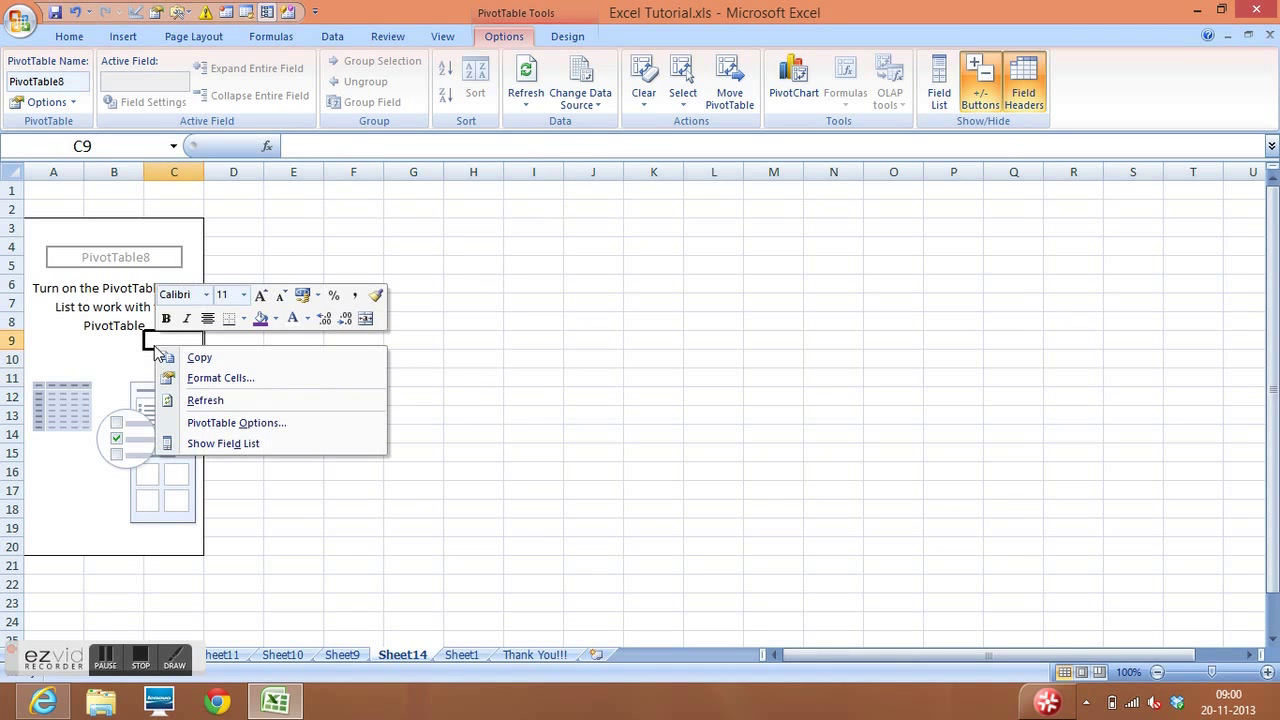
click(217, 443)
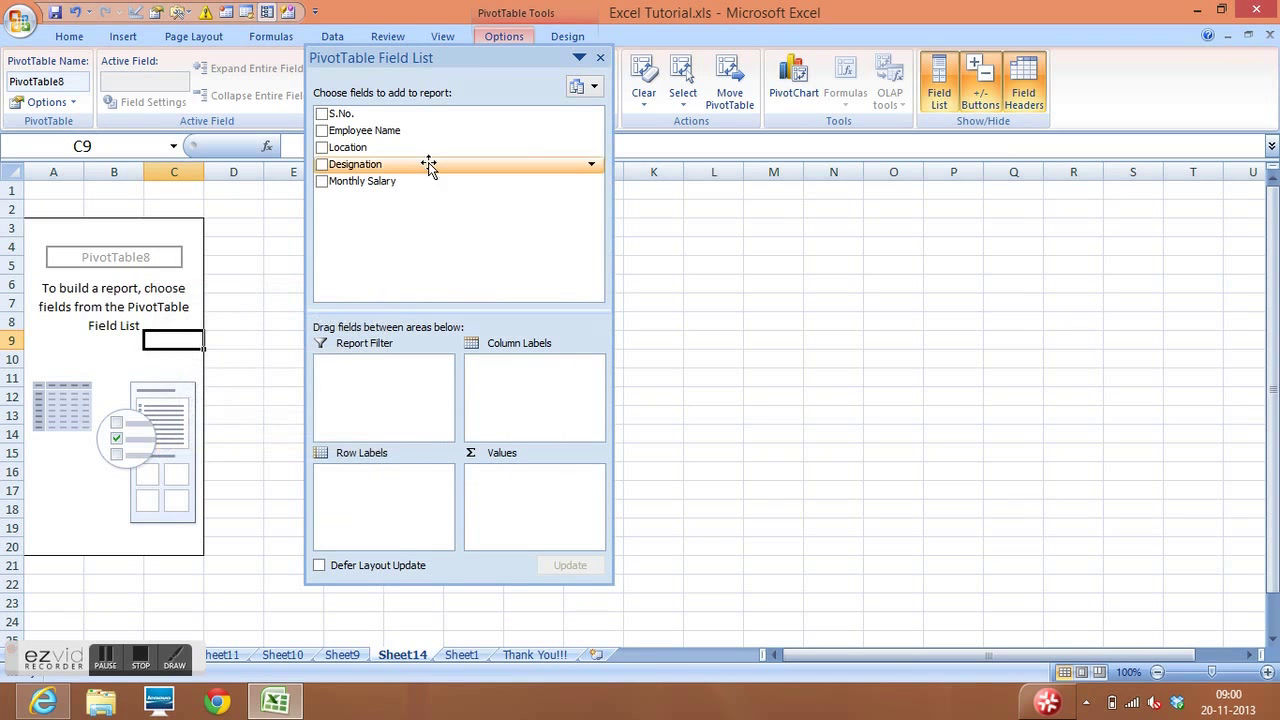
drag(485, 59, 656, 94)
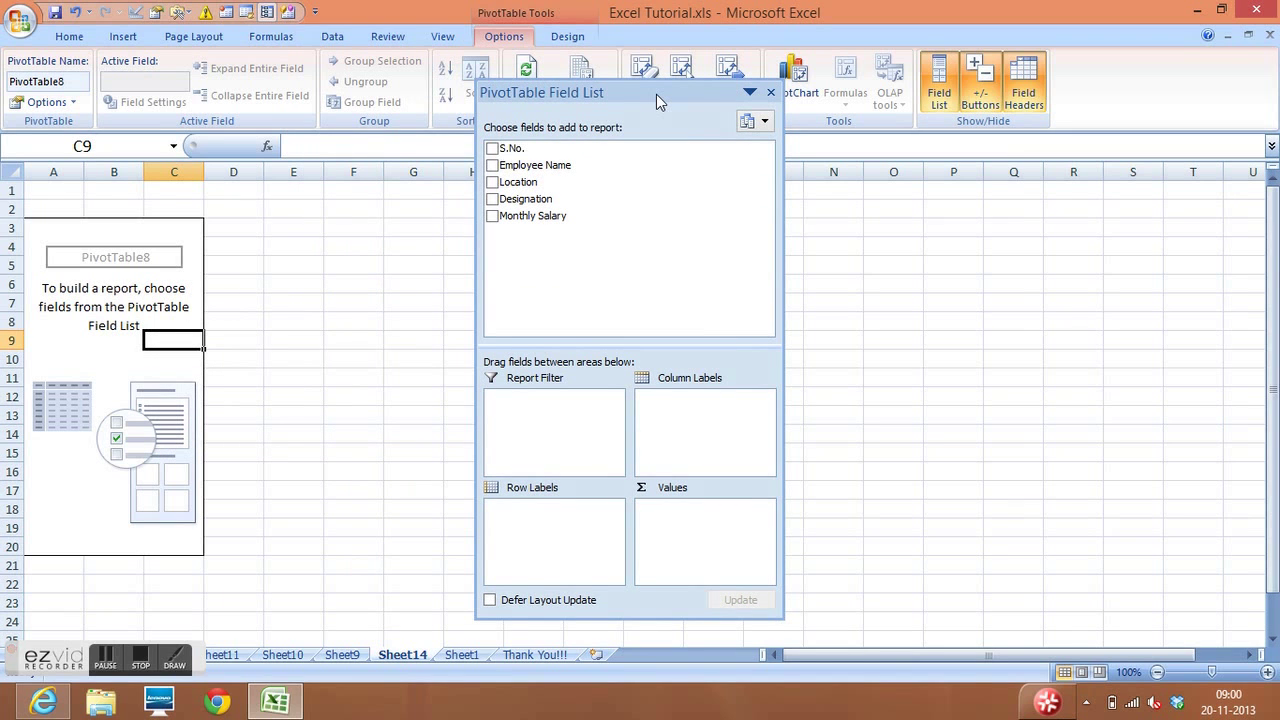
click(770, 92)
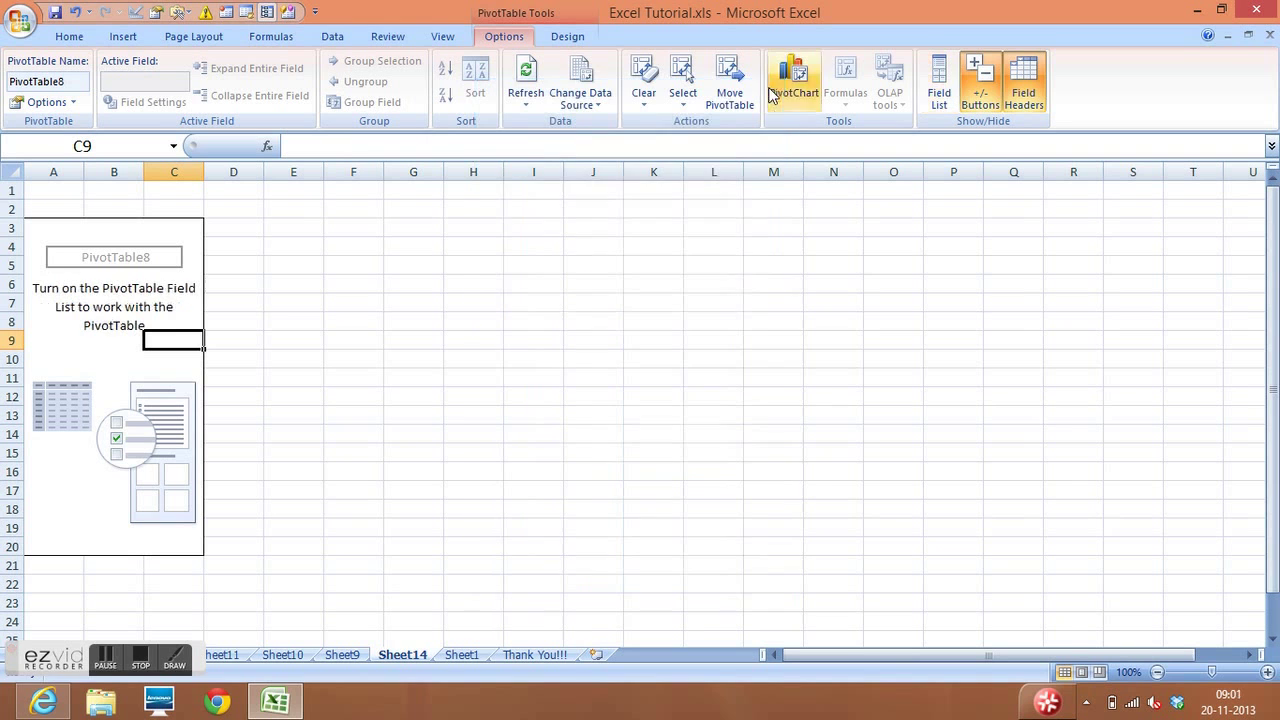
Step: Review the first task, employees at each location, on Sheet1 and return to the pivot table on Sheet14
click(461, 654)
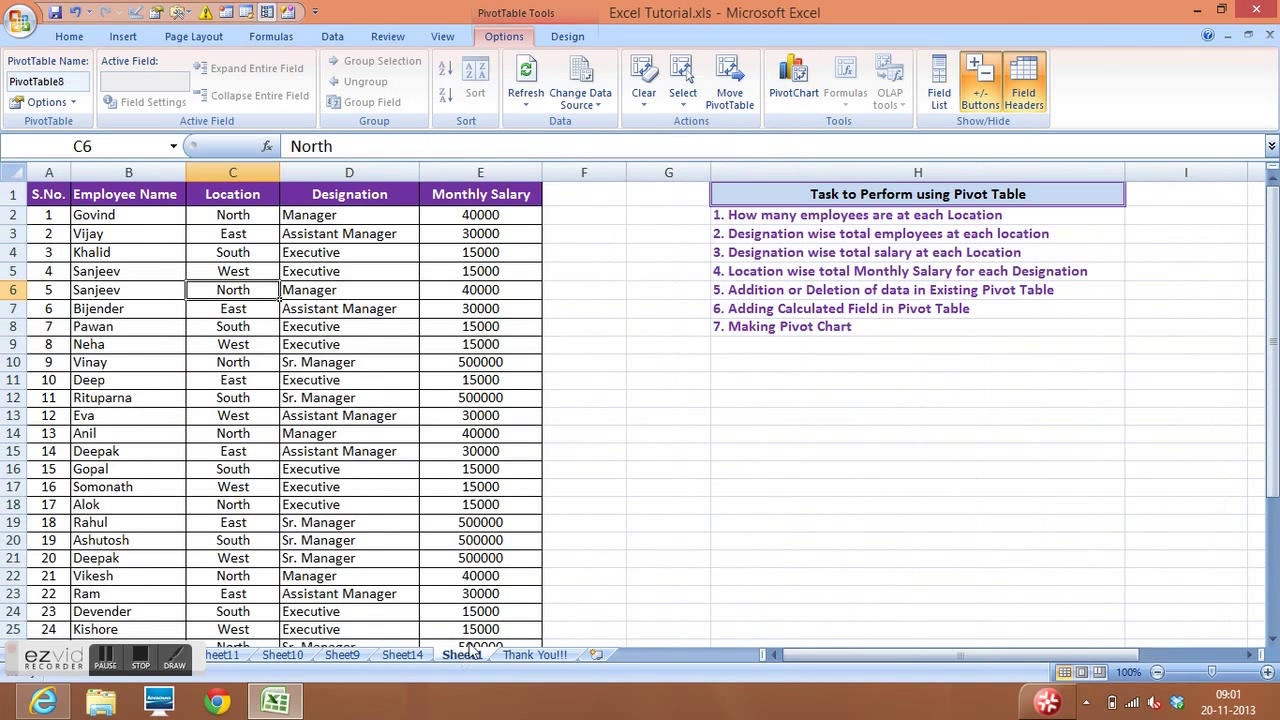
click(804, 218)
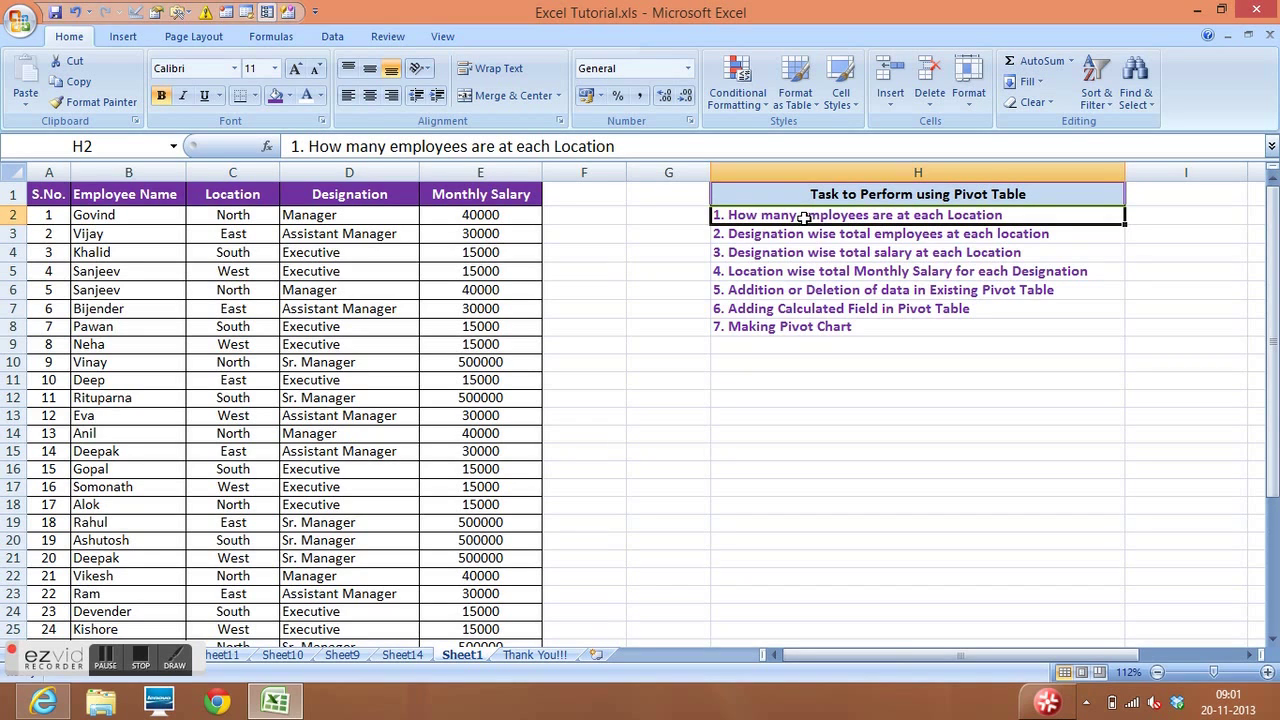
click(745, 380)
click(412, 655)
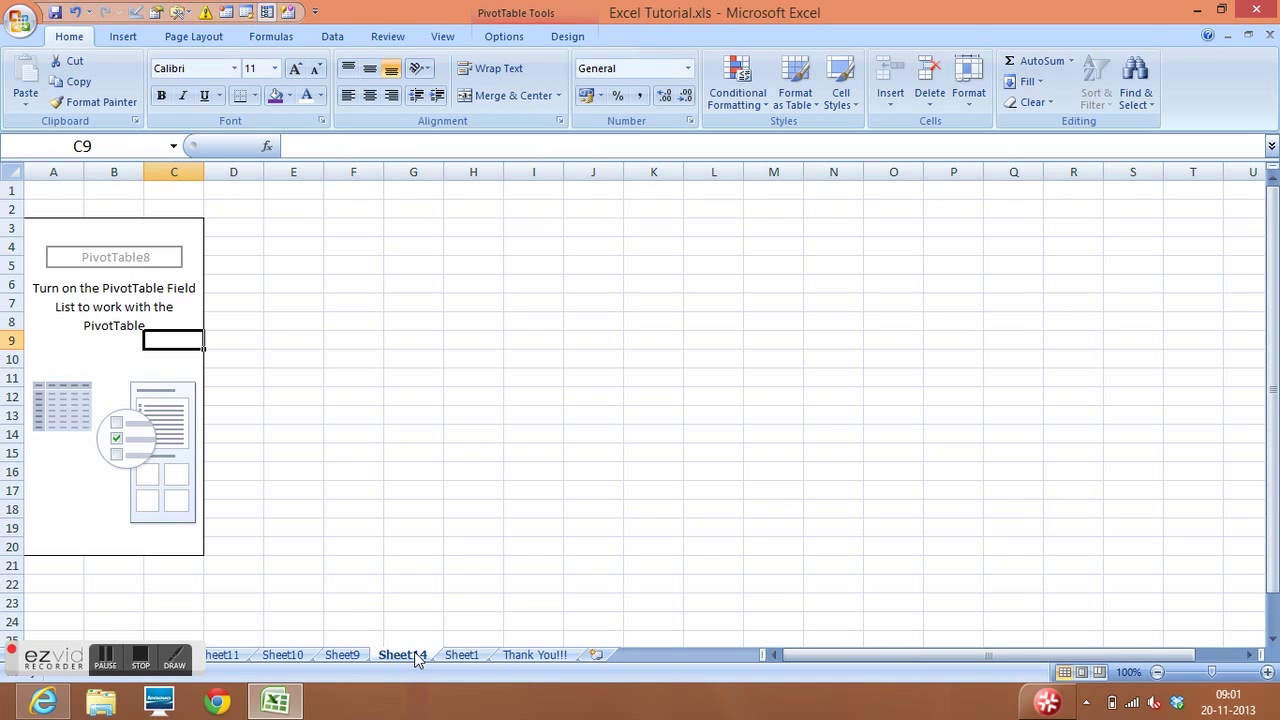
Step: Bring up the PivotTable Field List to examine its fields and four layout areas, then close it
right_click(414, 651)
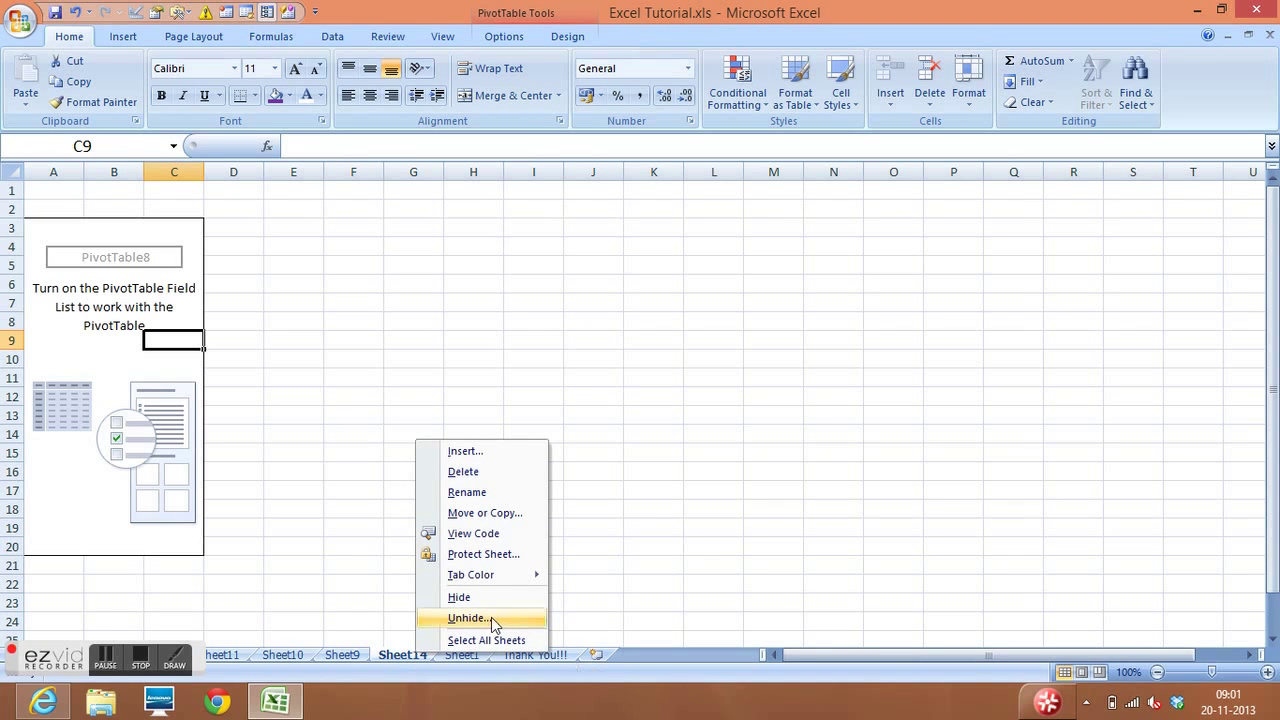
click(138, 370)
click(140, 372)
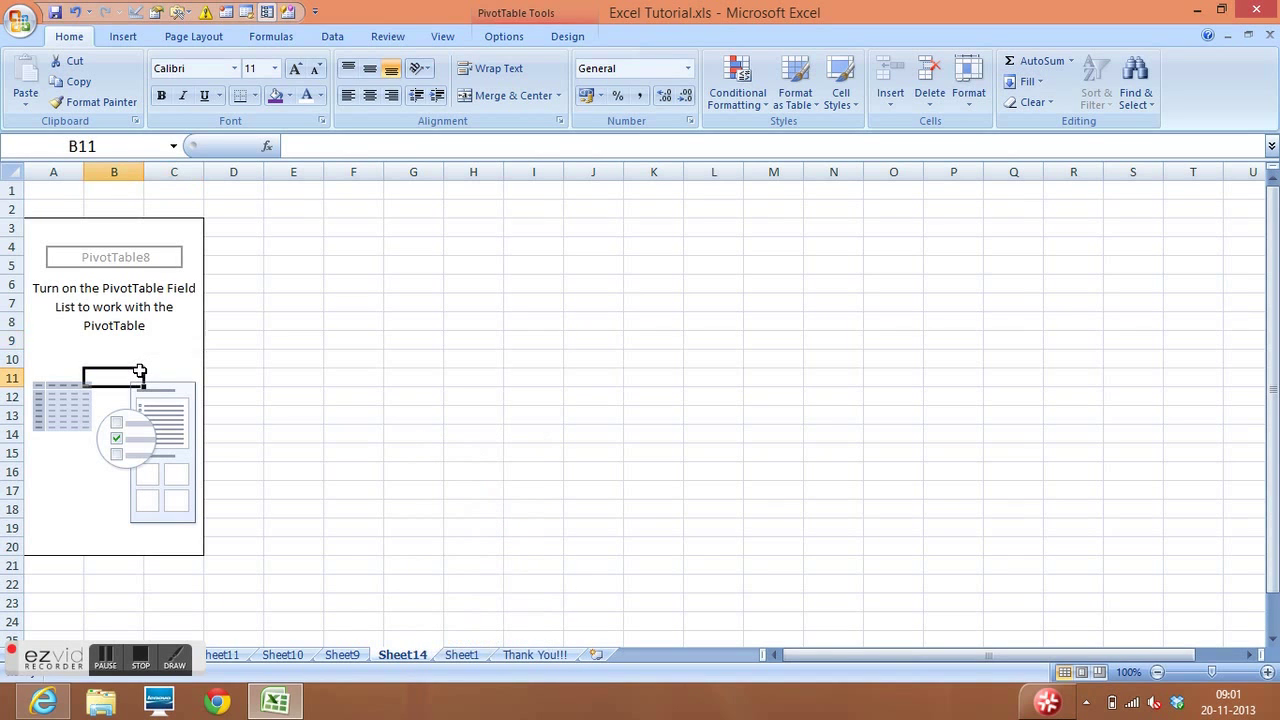
right_click(140, 372)
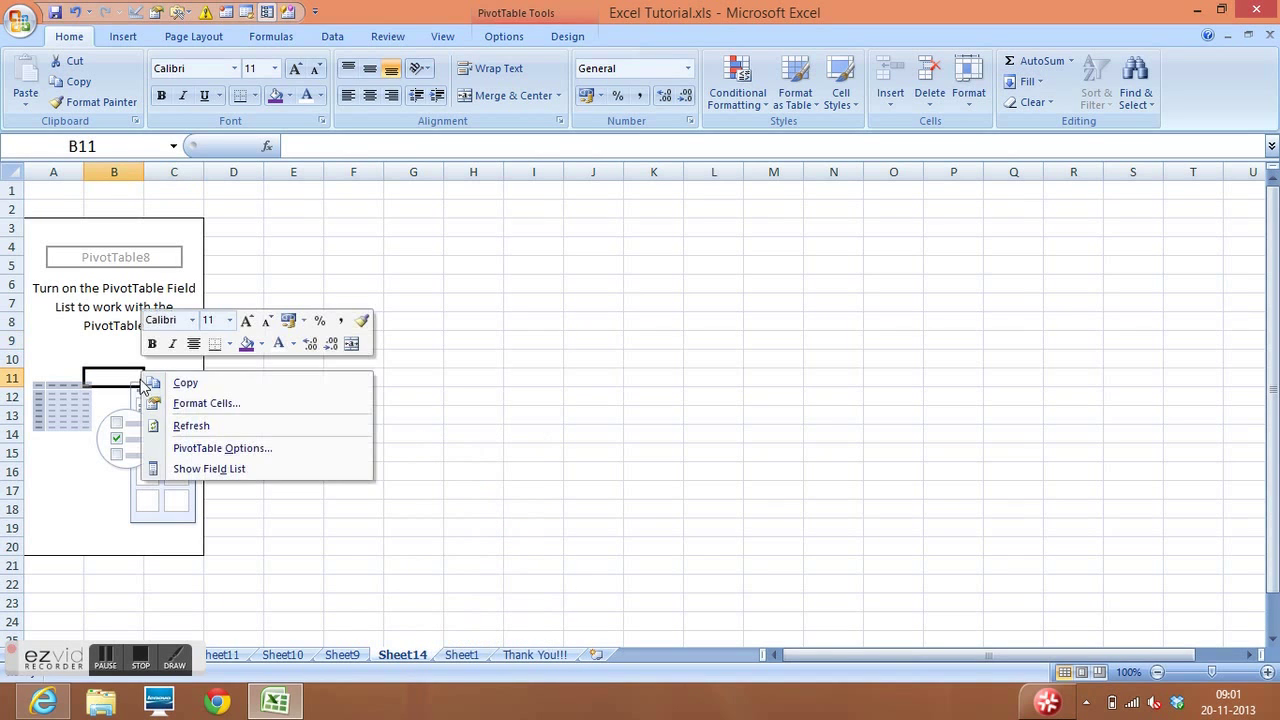
click(200, 470)
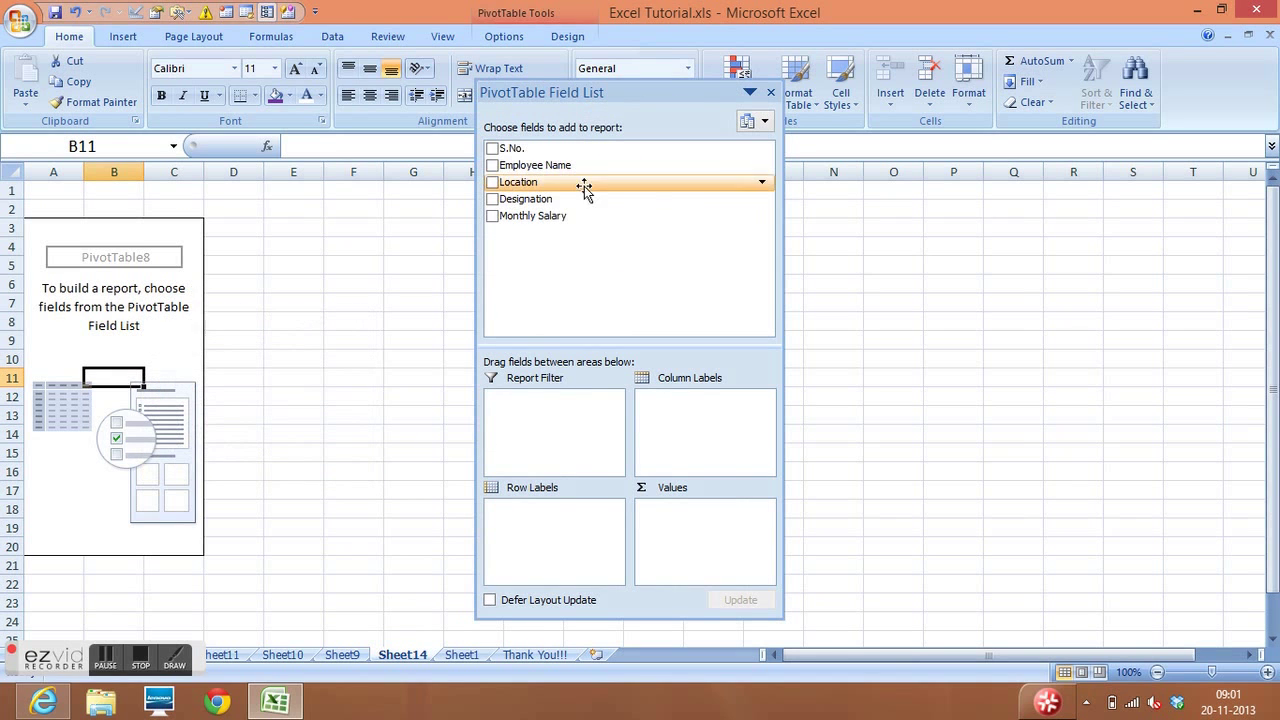
drag(677, 95, 514, 55)
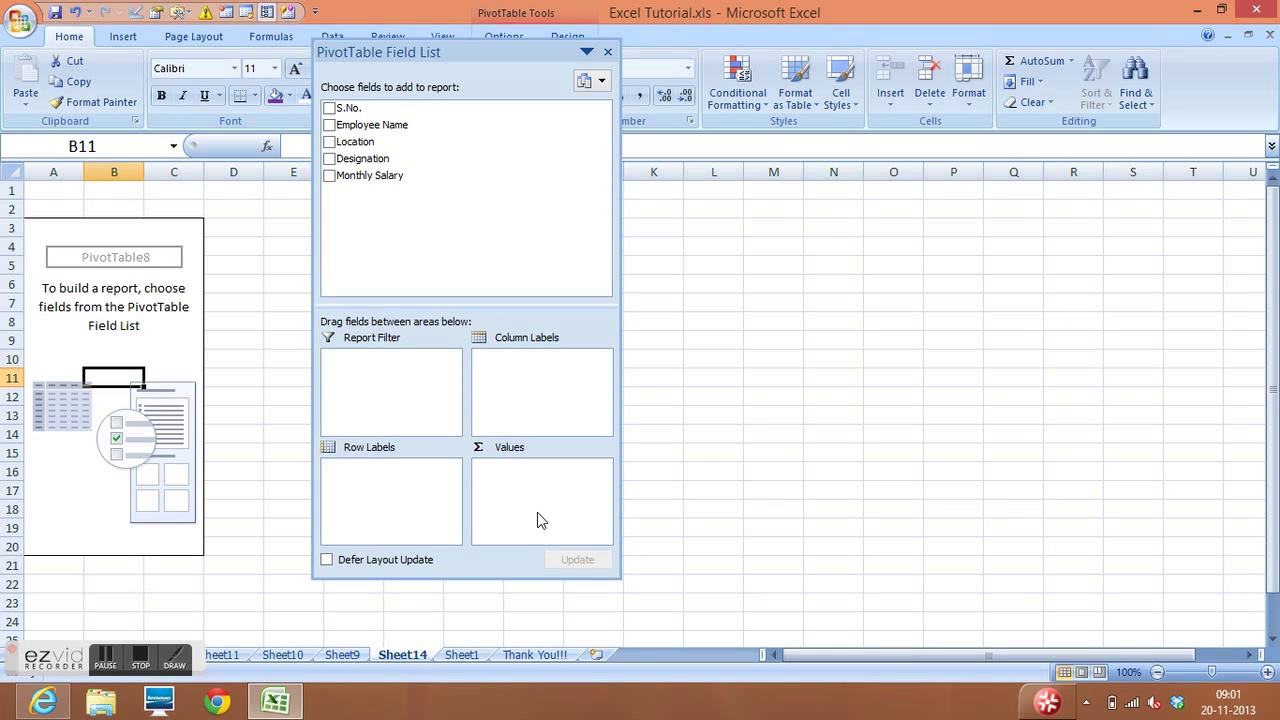
drag(492, 51, 728, 81)
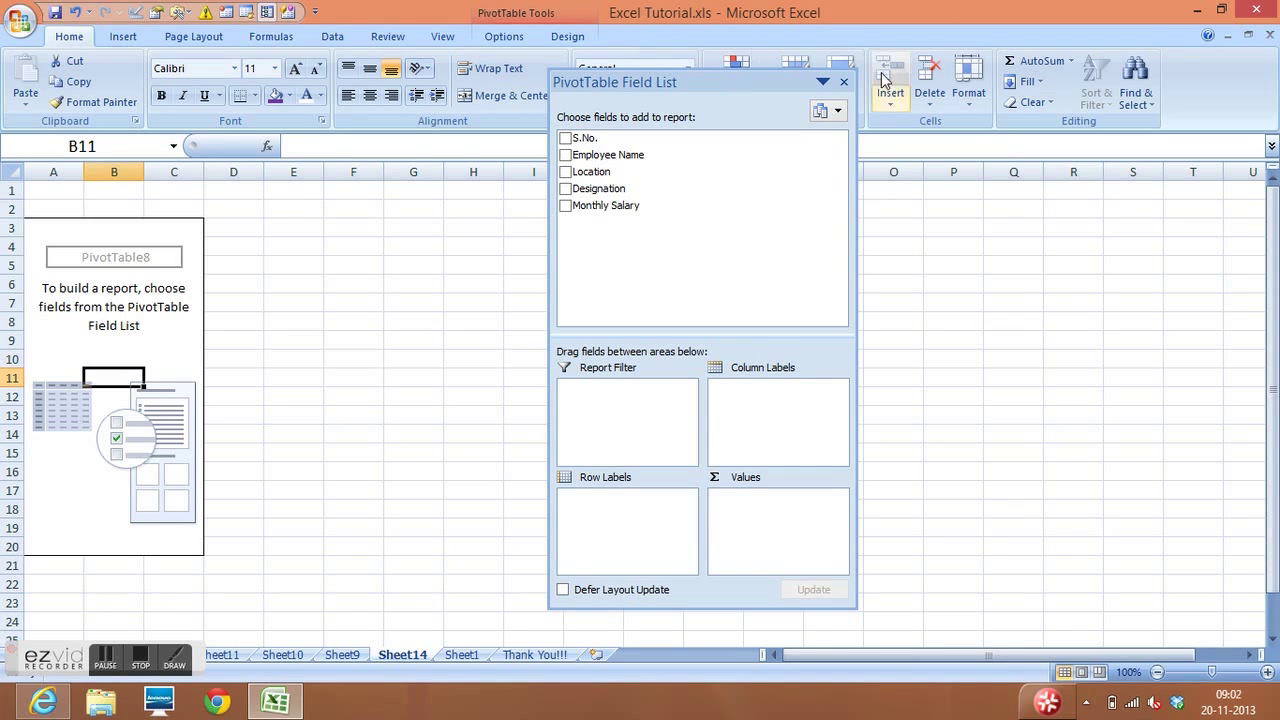
click(843, 82)
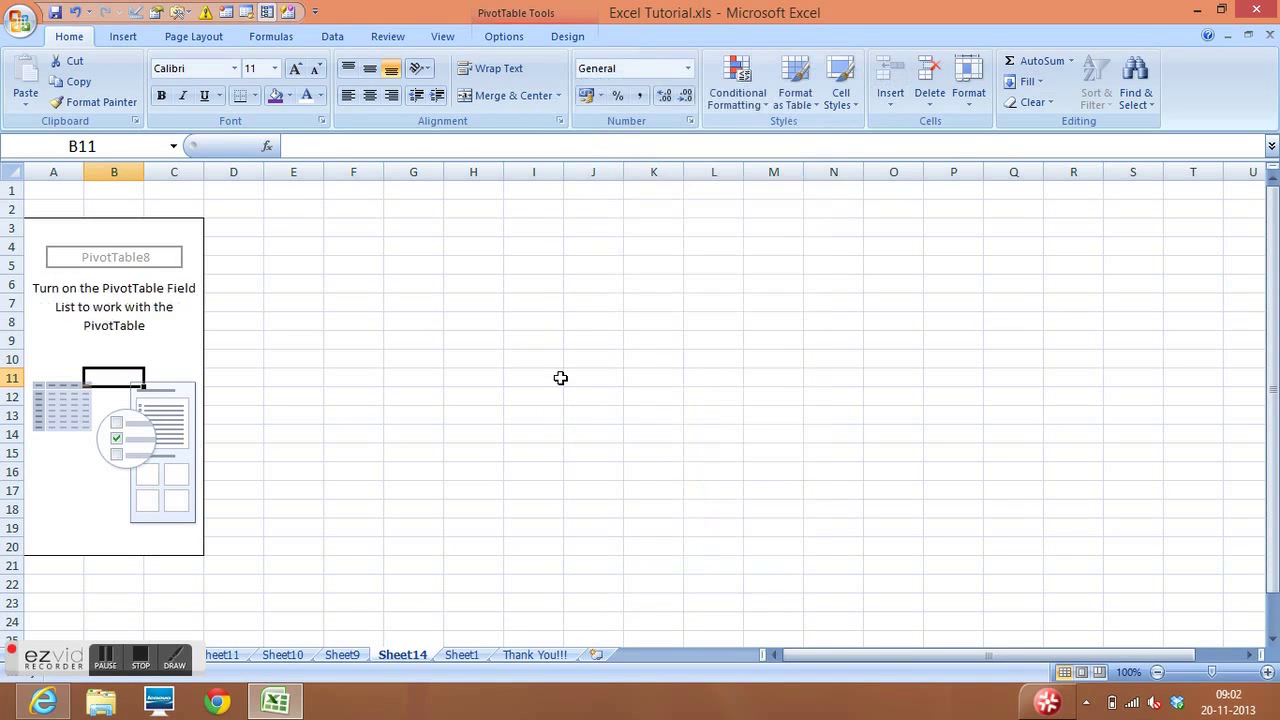
Step: Reread the first task, how many employees are at each location, on Sheet1 and return to Sheet14
click(461, 655)
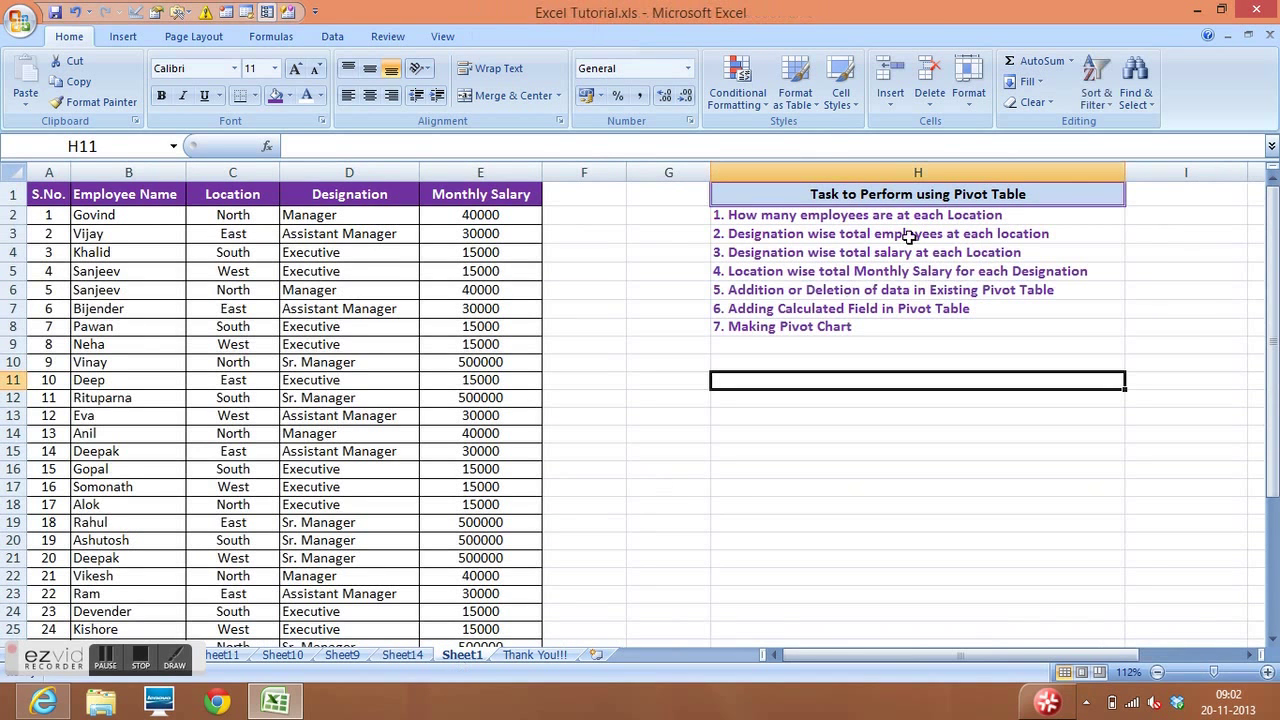
click(866, 215)
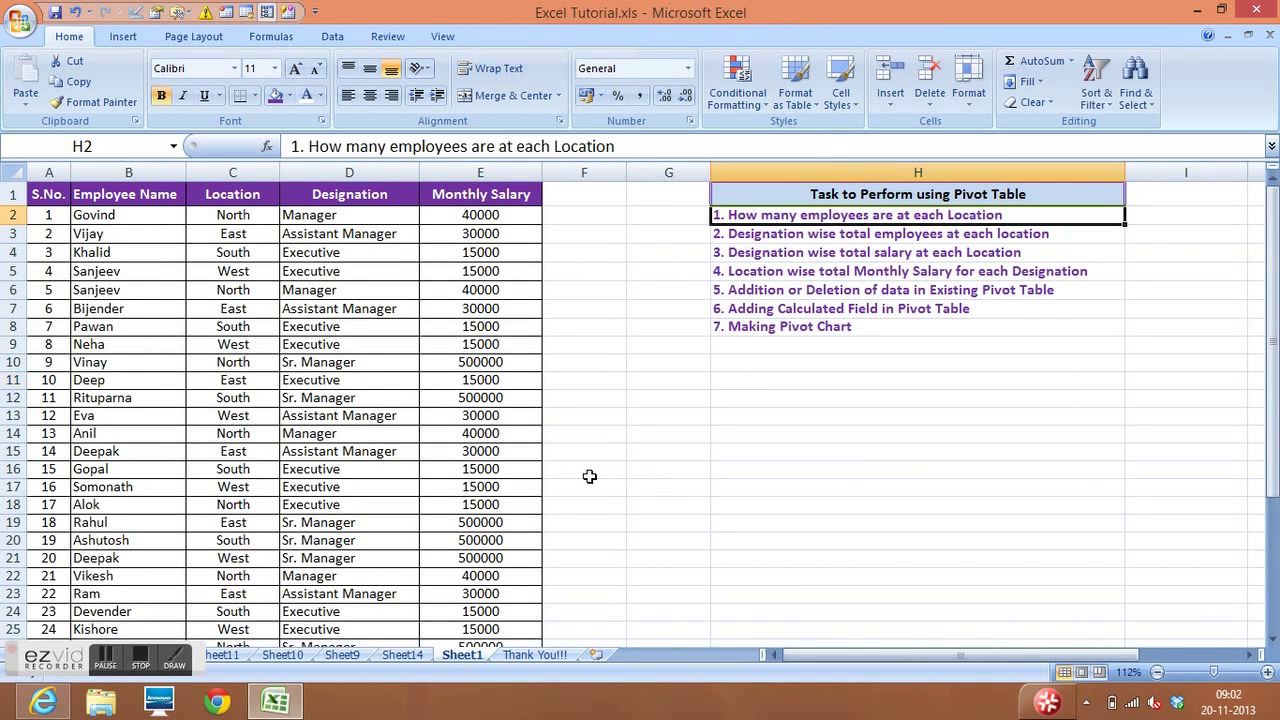
click(399, 656)
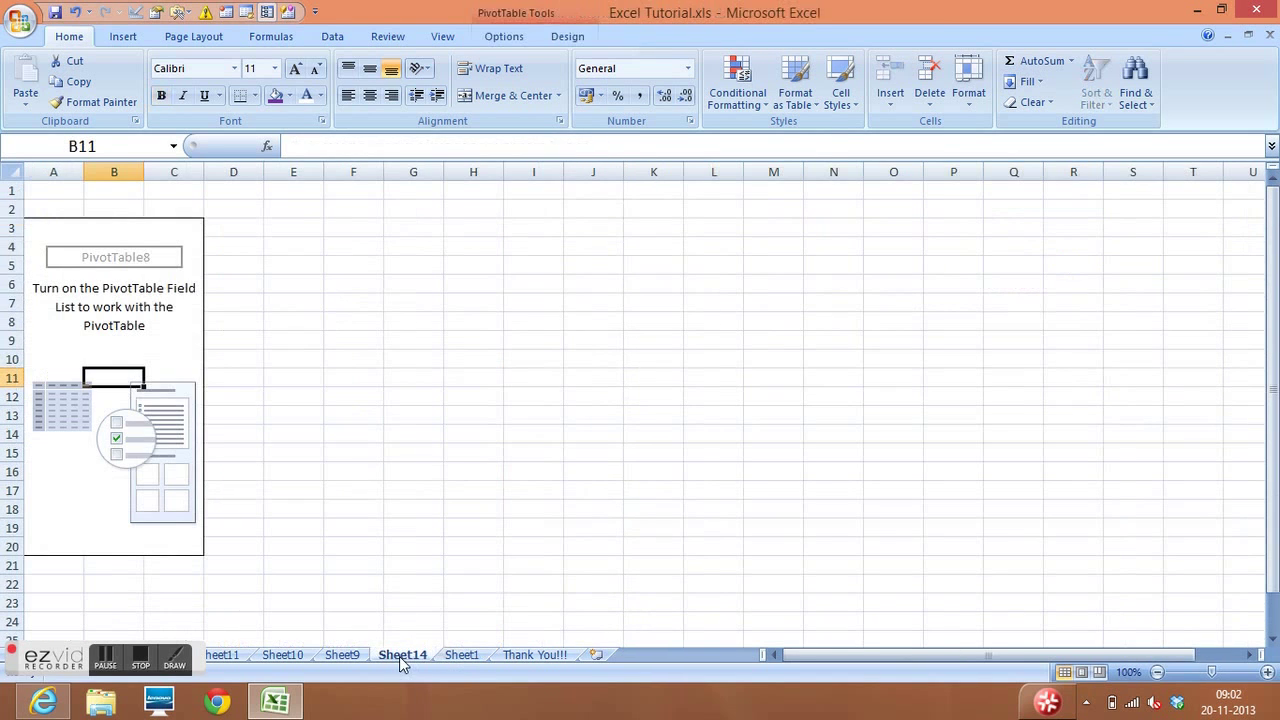
Step: Lay out the pivot table with Location in Row Labels and Employee Name in Values, and widen the PivotTable Field List
click(171, 334)
right_click(171, 336)
click(172, 345)
right_click(172, 343)
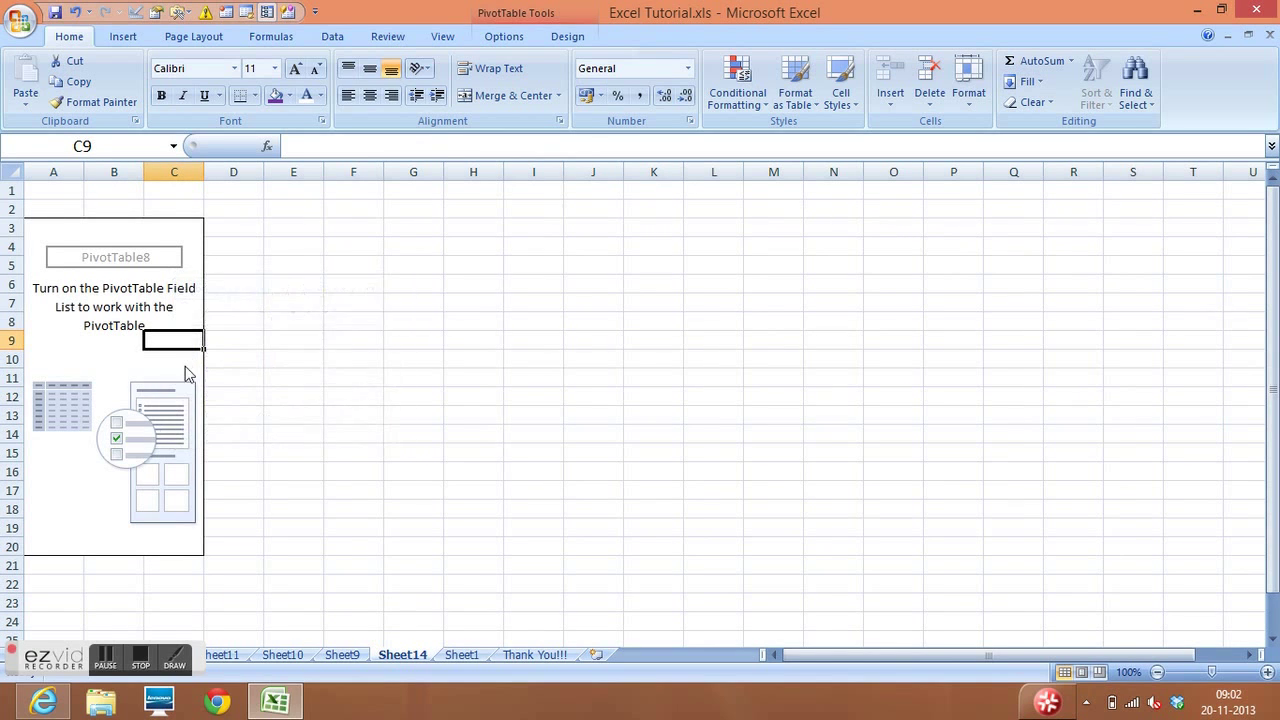
click(225, 442)
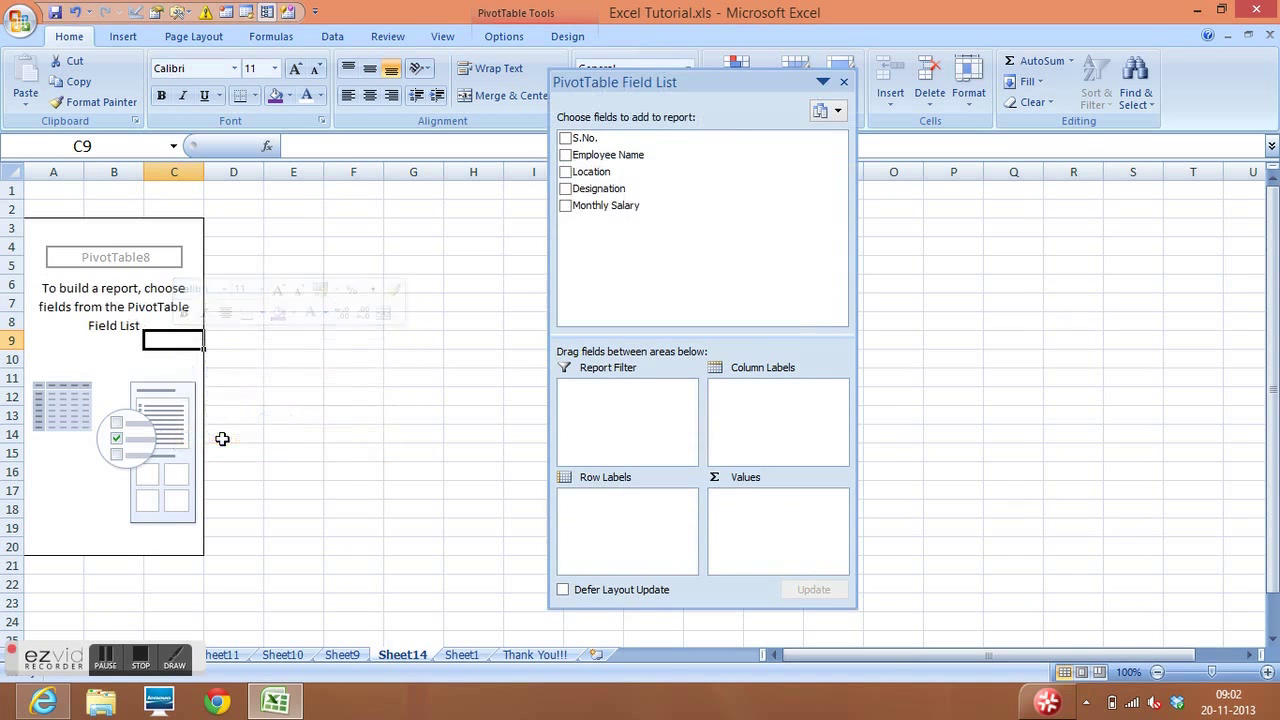
drag(601, 175, 609, 511)
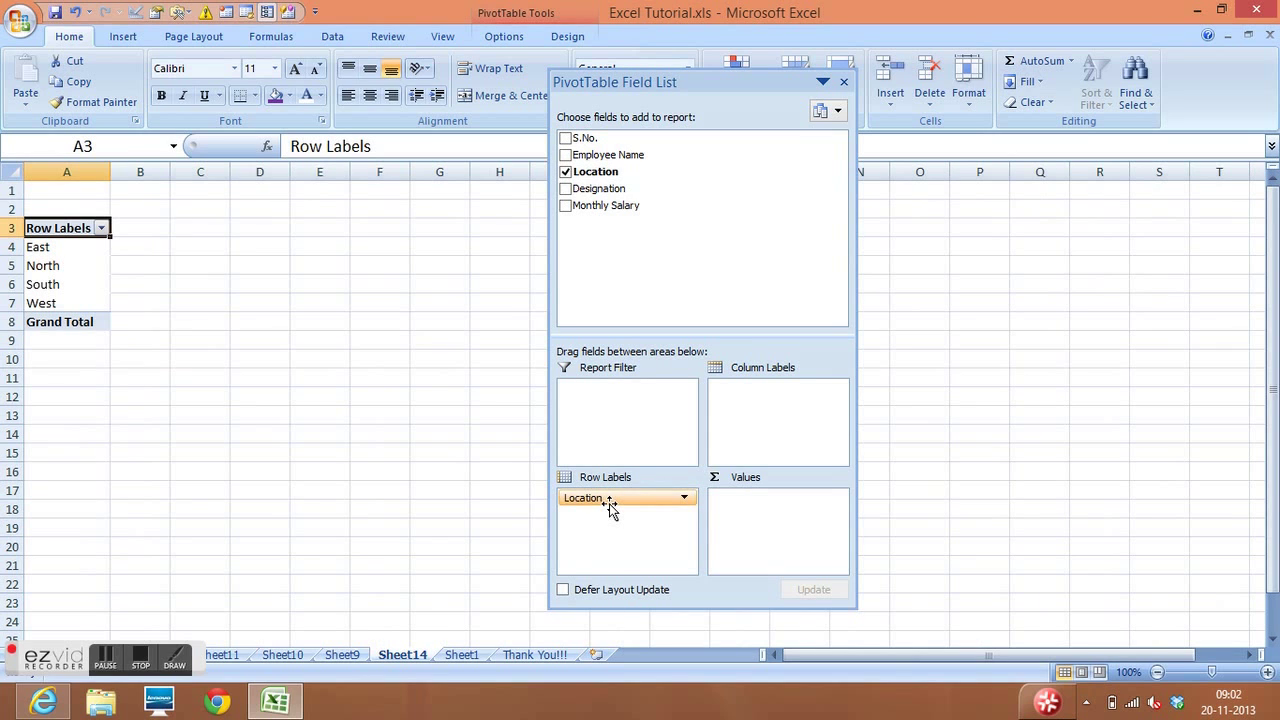
drag(609, 155, 746, 533)
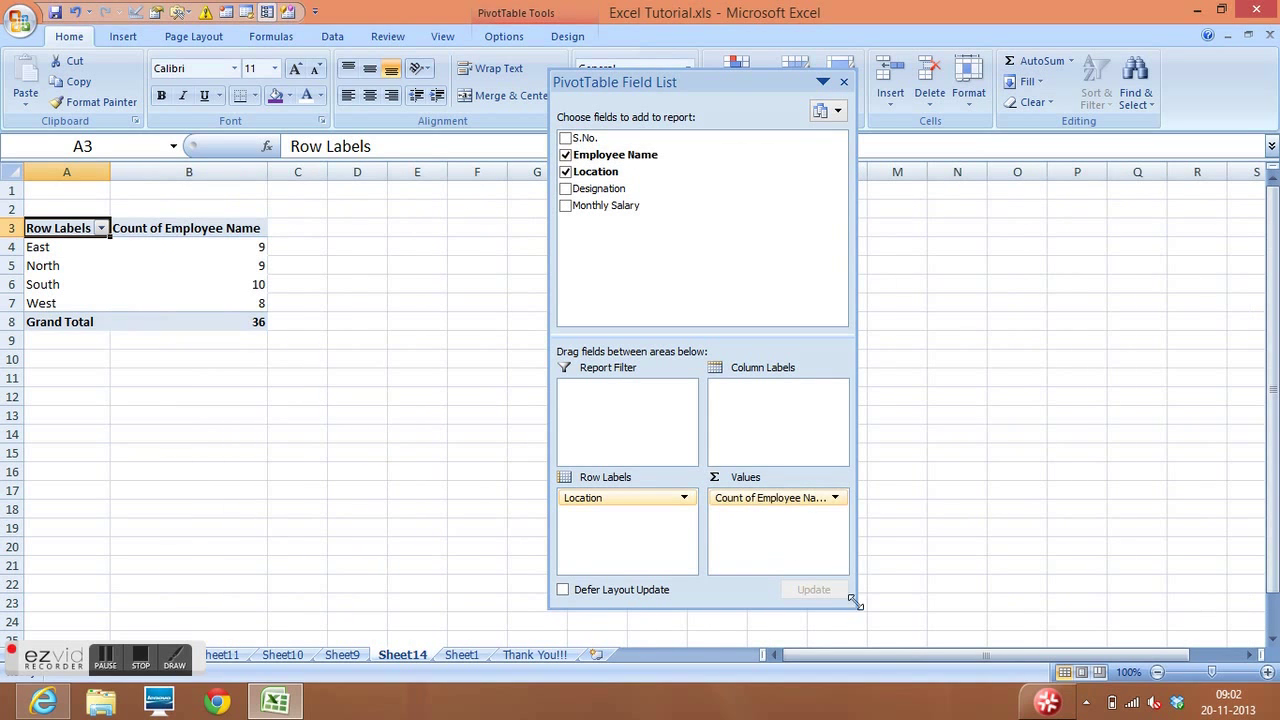
drag(854, 610, 850, 604)
drag(928, 612, 1022, 619)
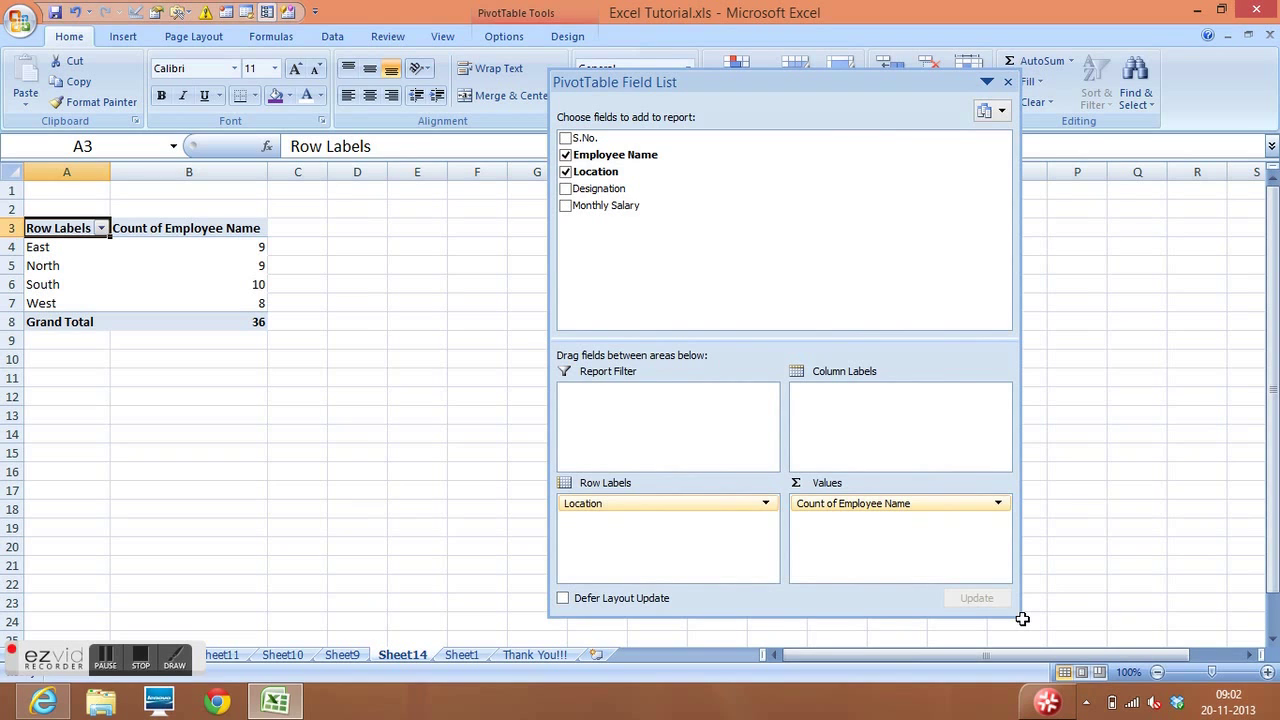
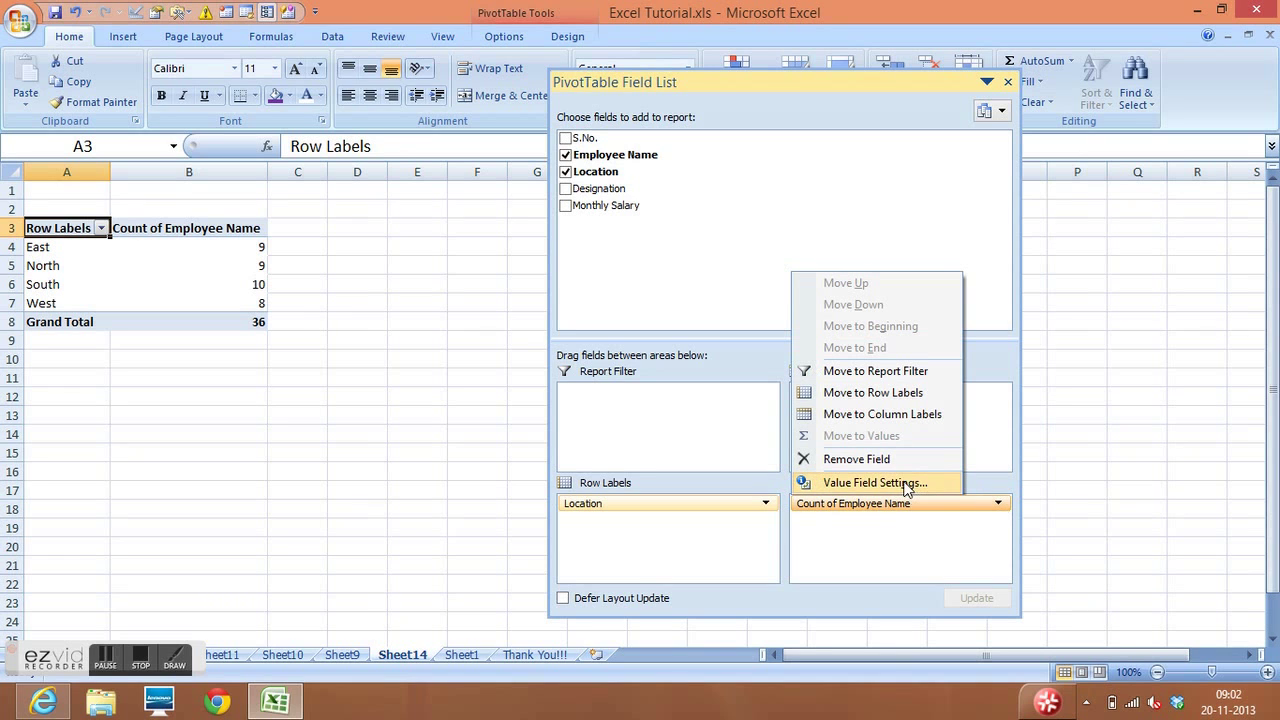
Step: Change the calculation of the Employee Name value field to Sum
click(905, 485)
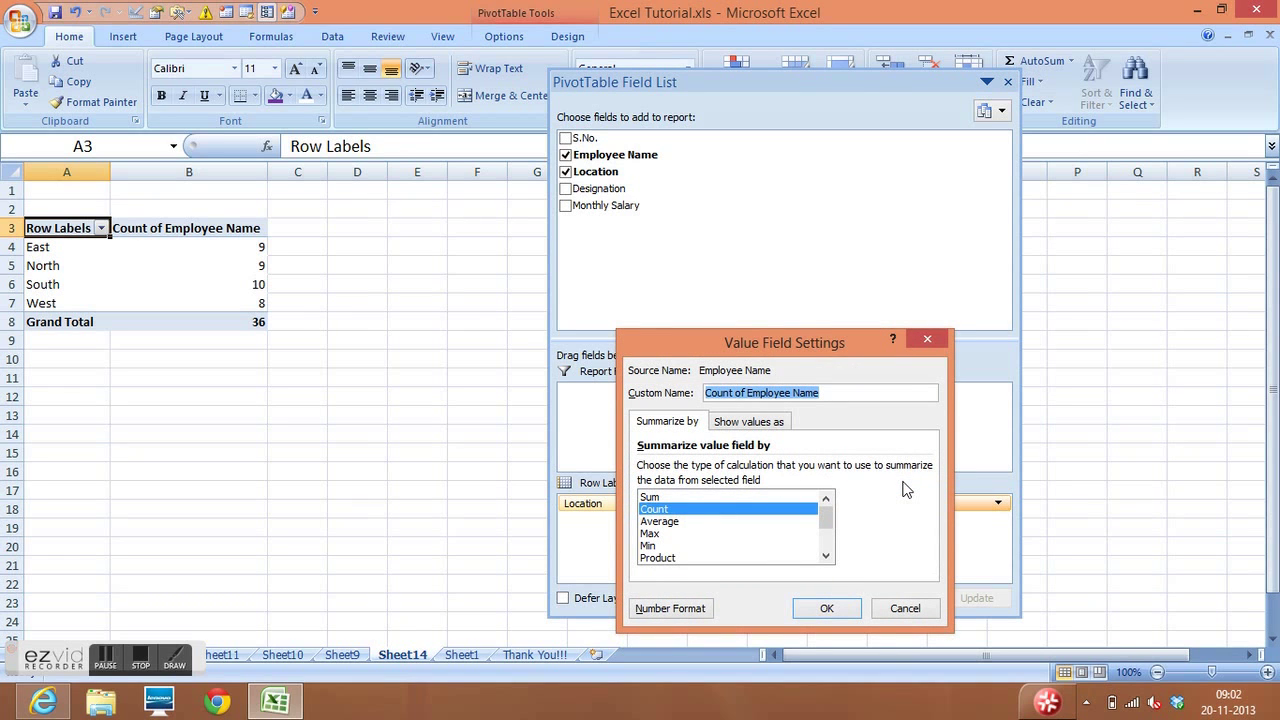
click(683, 497)
click(677, 508)
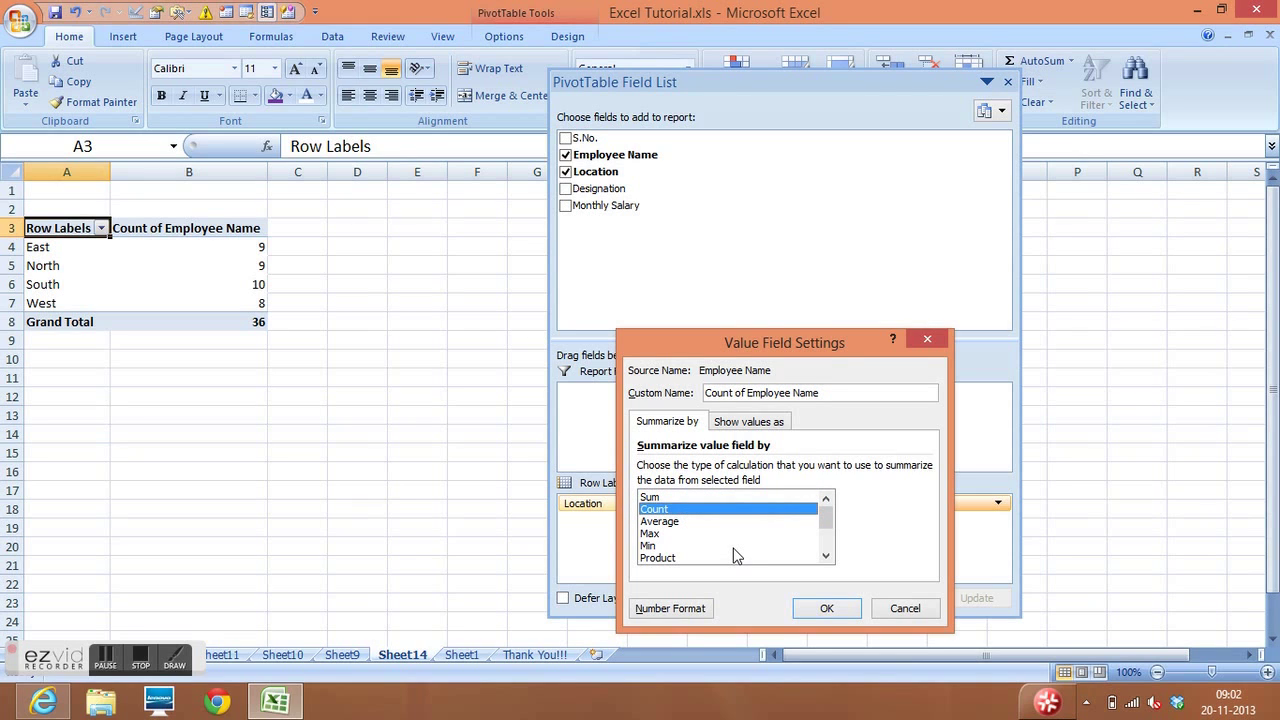
key(Up)
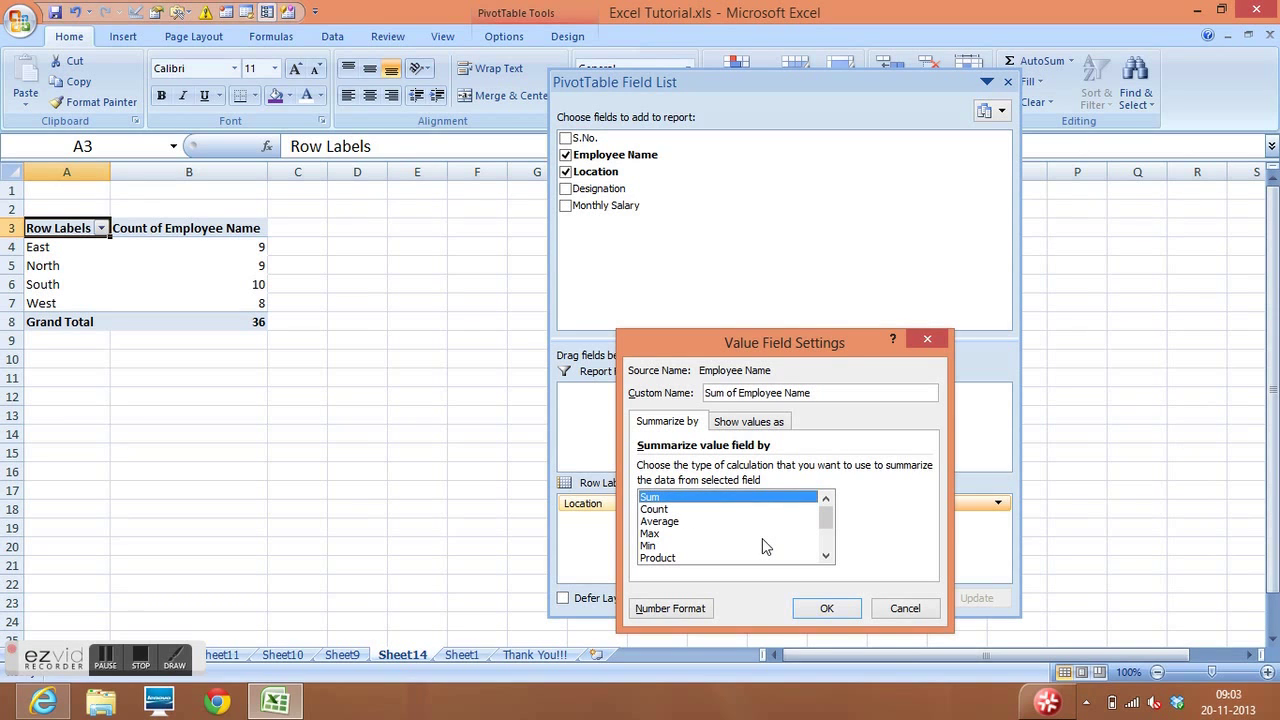
click(826, 608)
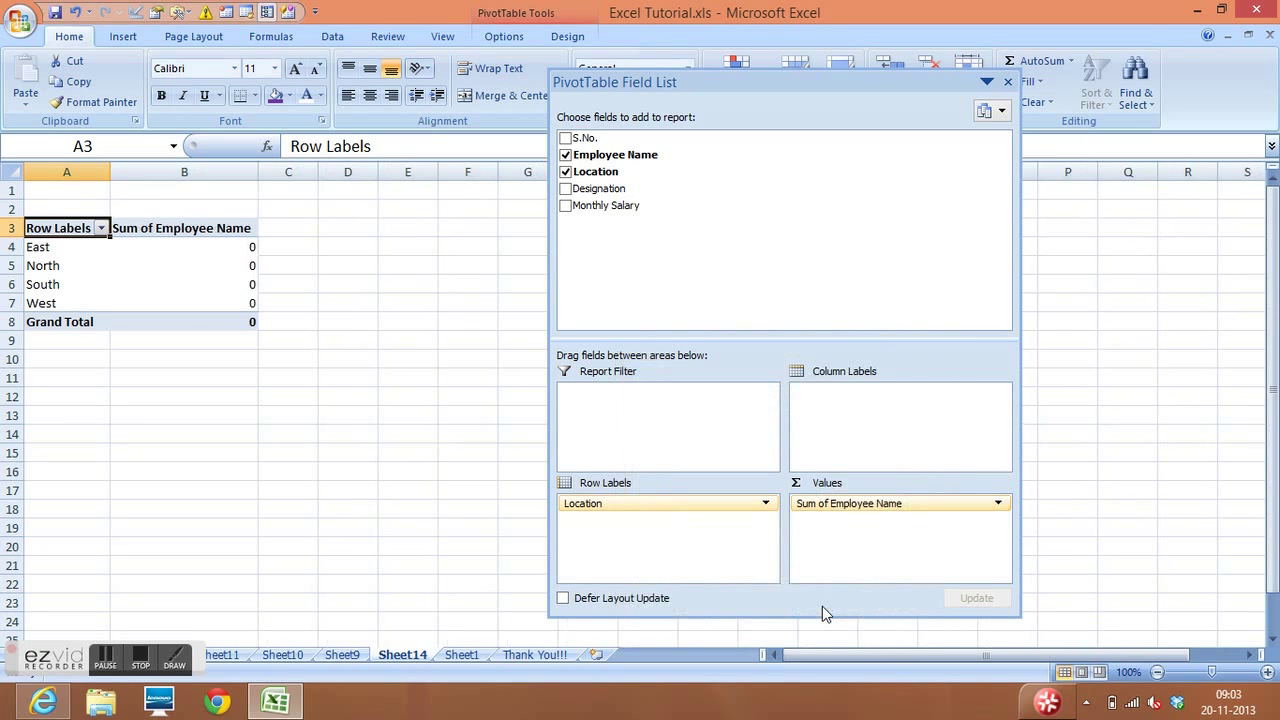
Step: Summarize the Employee Name value field by Count and close the PivotTable Field List
click(998, 503)
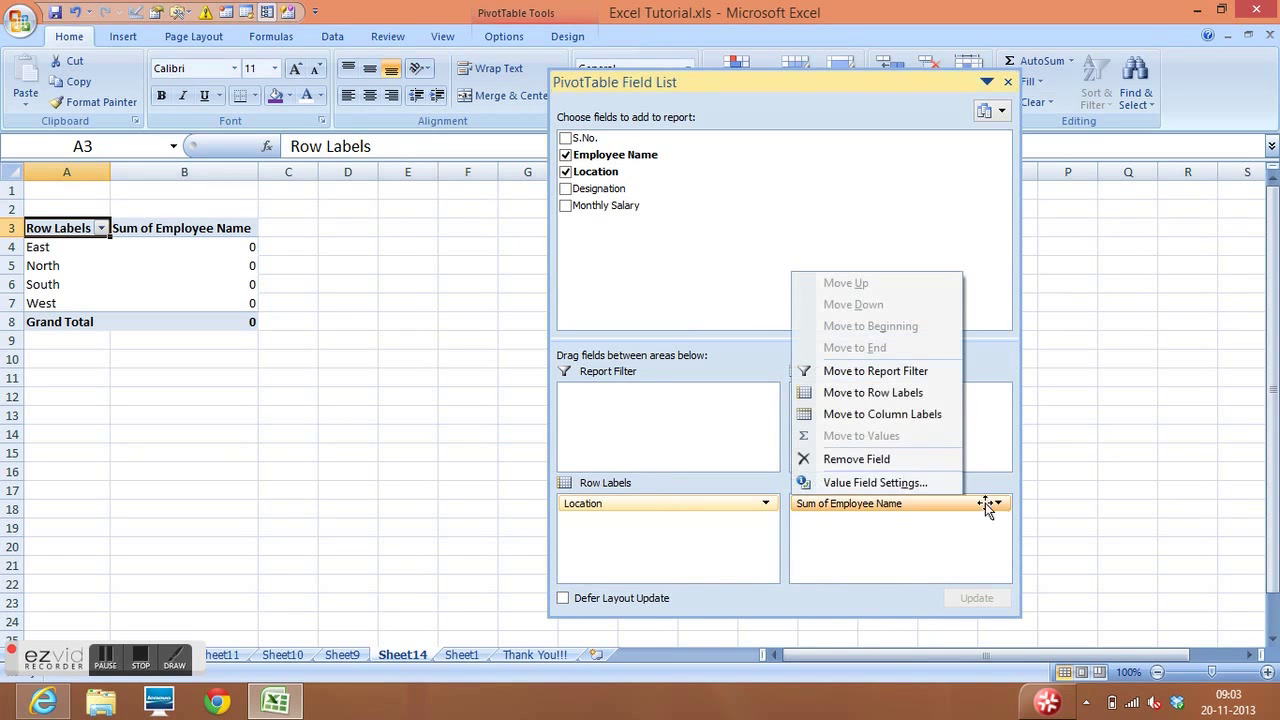
click(882, 483)
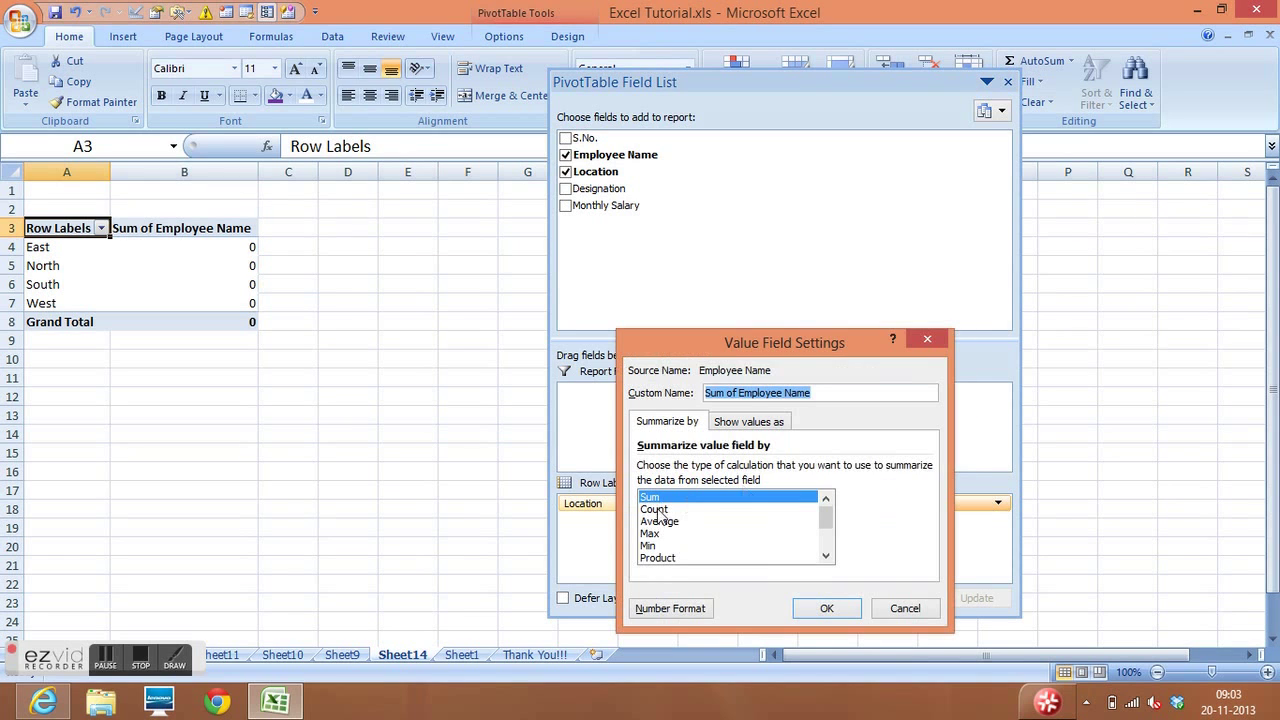
click(655, 510)
click(824, 607)
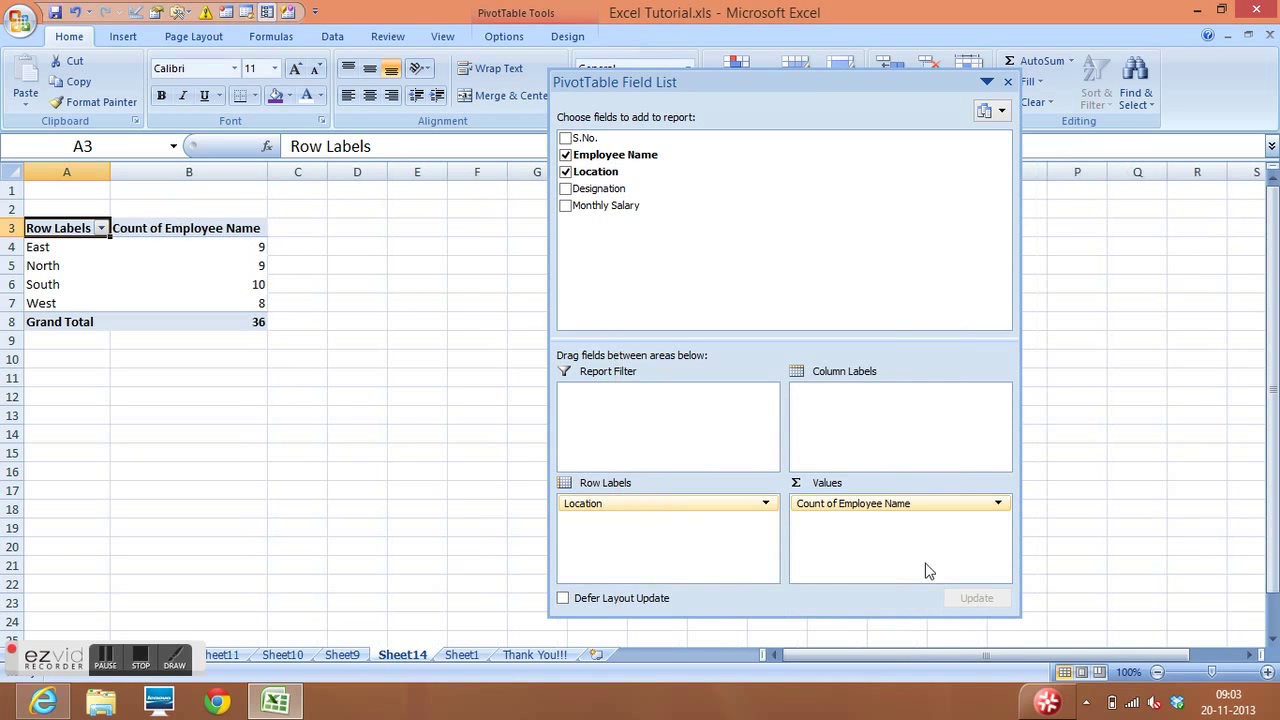
click(1008, 82)
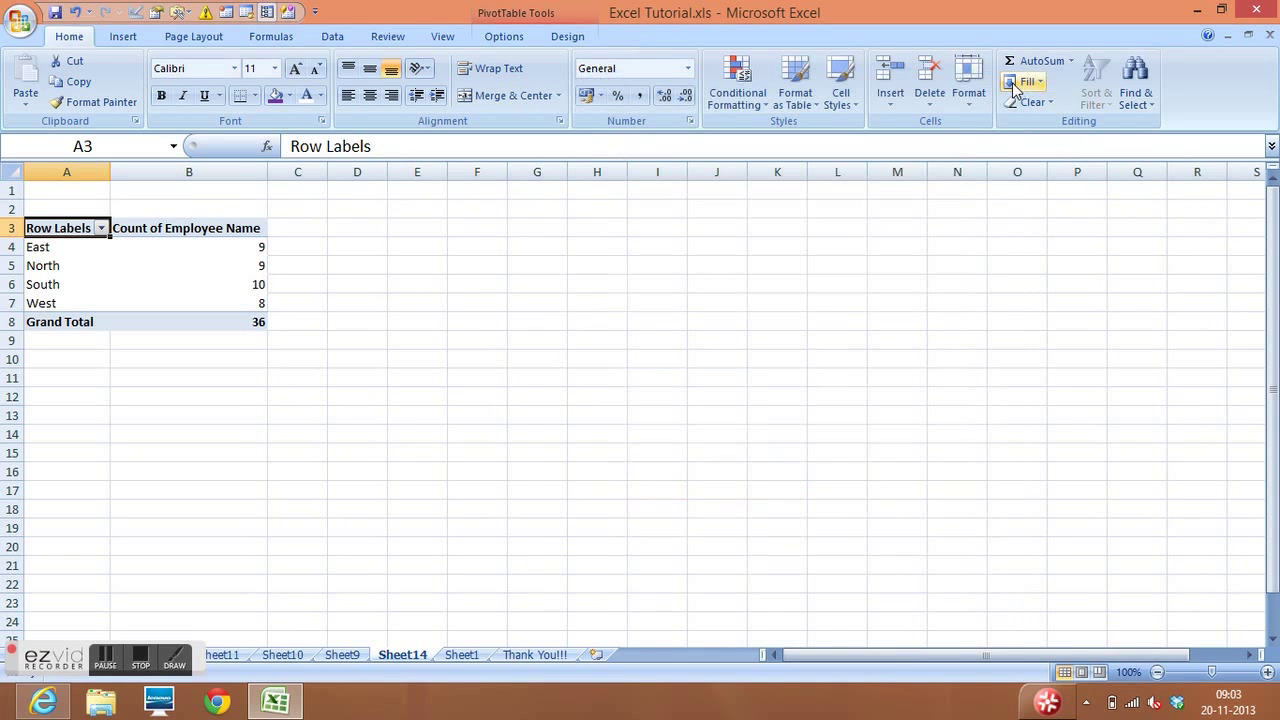
Step: Review the location labels and the employee count for each location in the pivot table
key(super+c)
key(Escape)
click(651, 252)
click(162, 229)
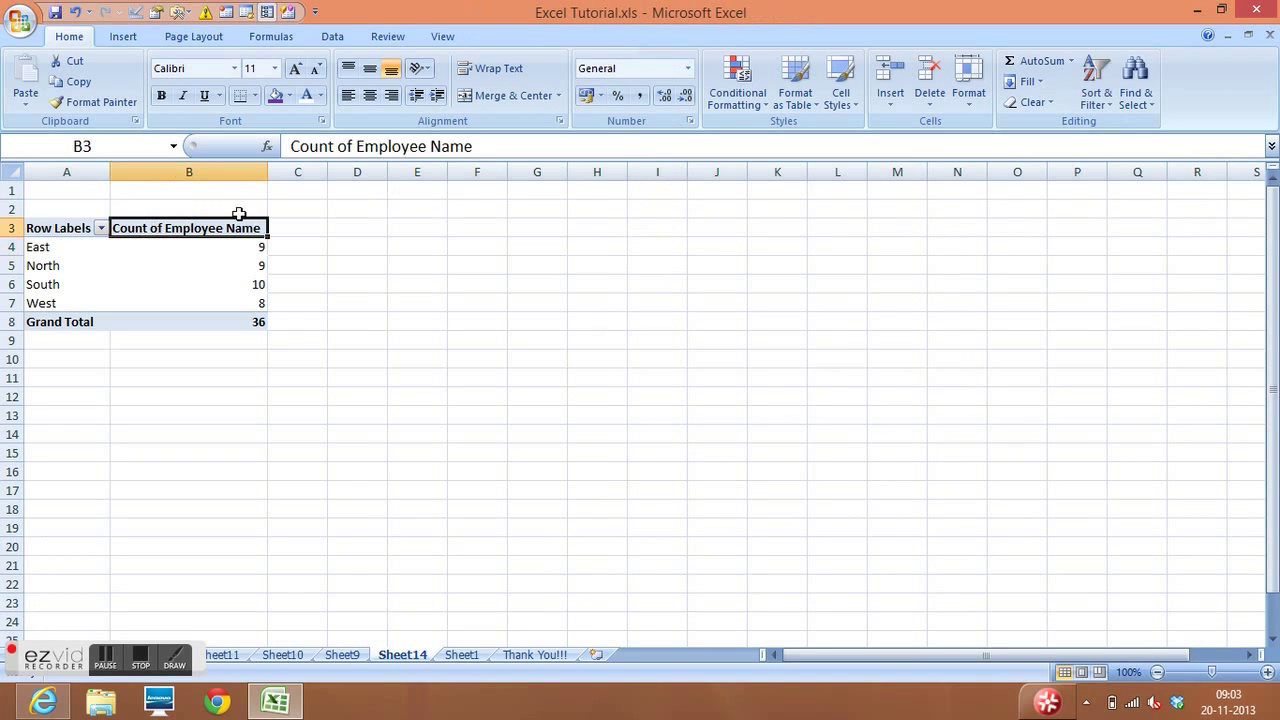
drag(83, 246, 86, 297)
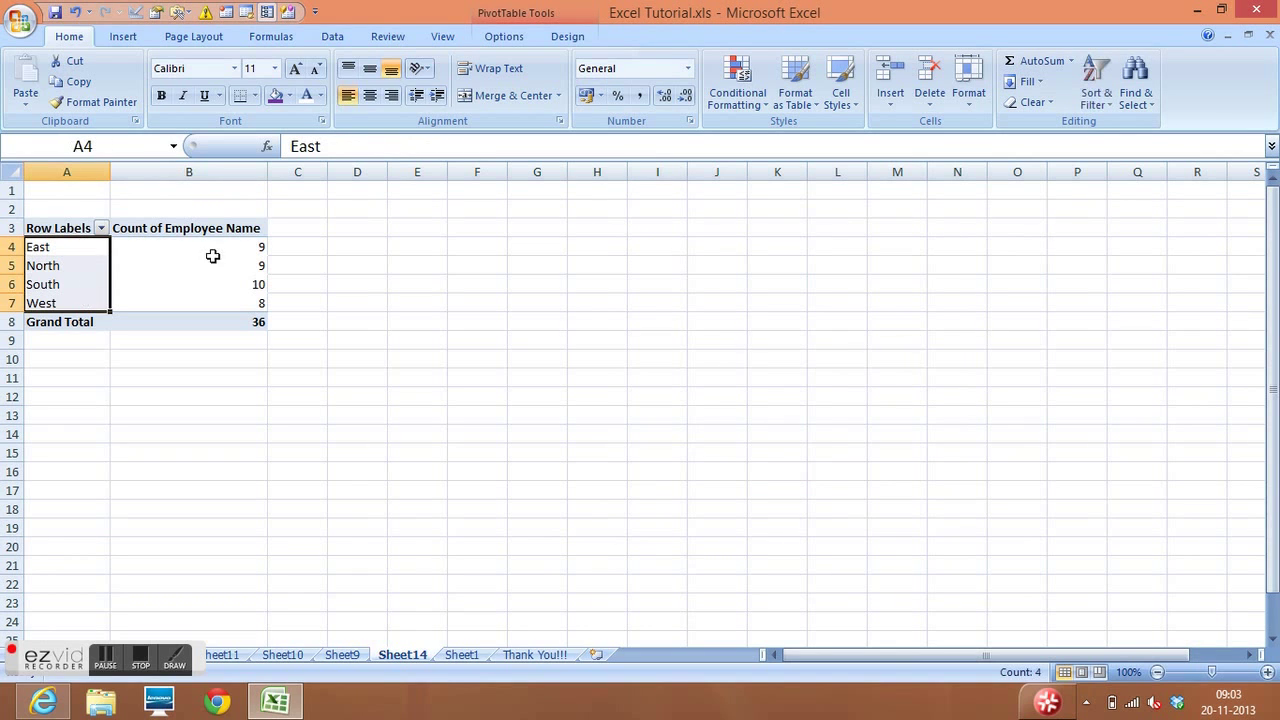
drag(217, 246, 214, 300)
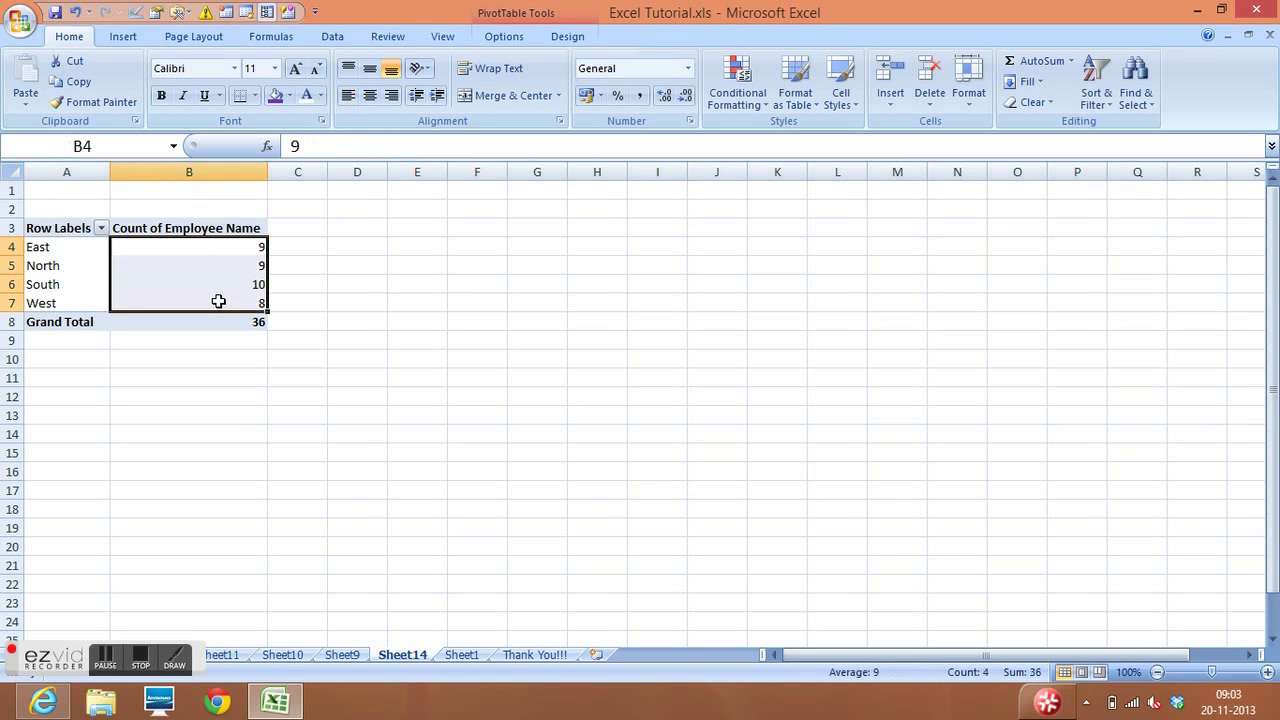
click(236, 409)
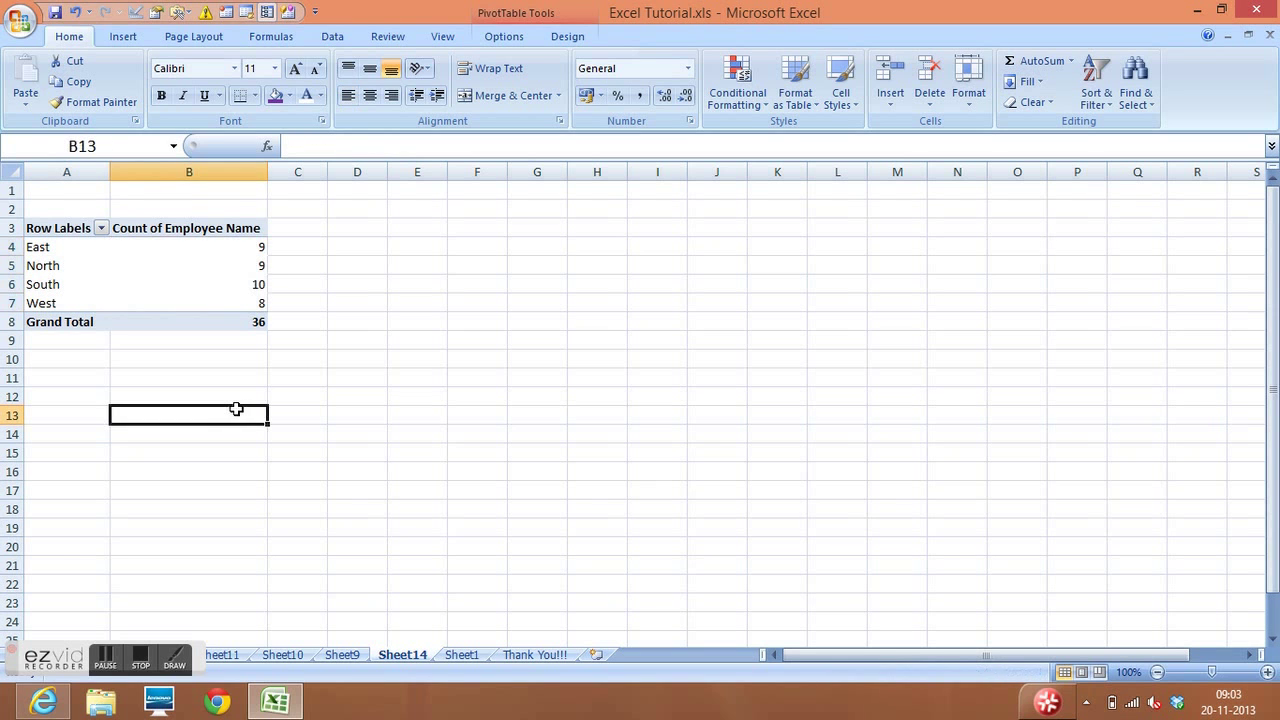
Step: Read the second task, designation wise total employees at each location, on Sheet1
click(460, 654)
click(760, 435)
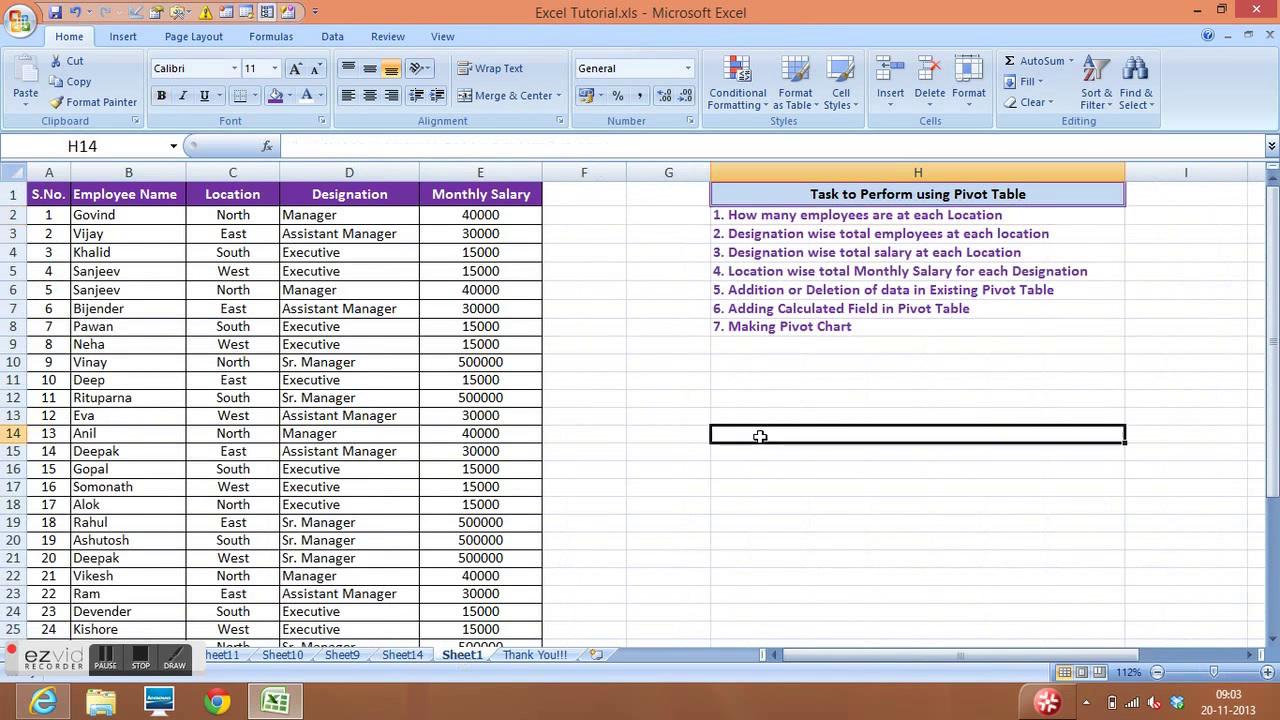
click(857, 232)
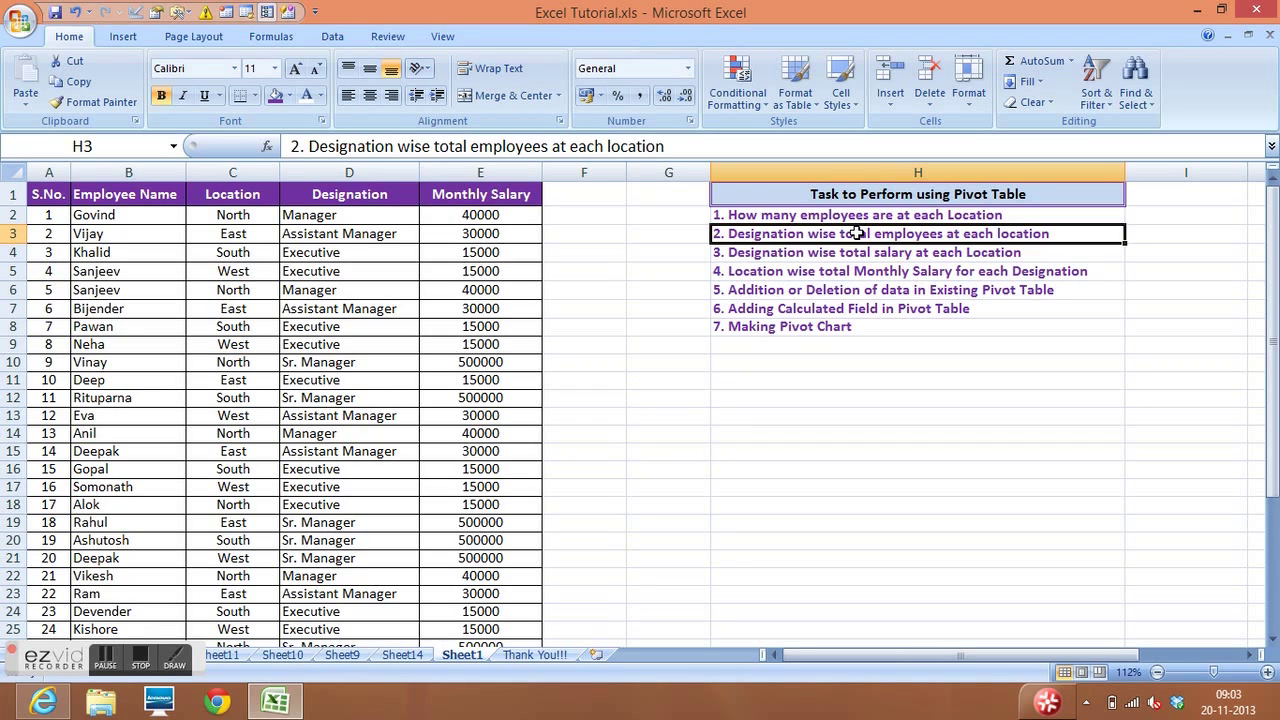
click(666, 345)
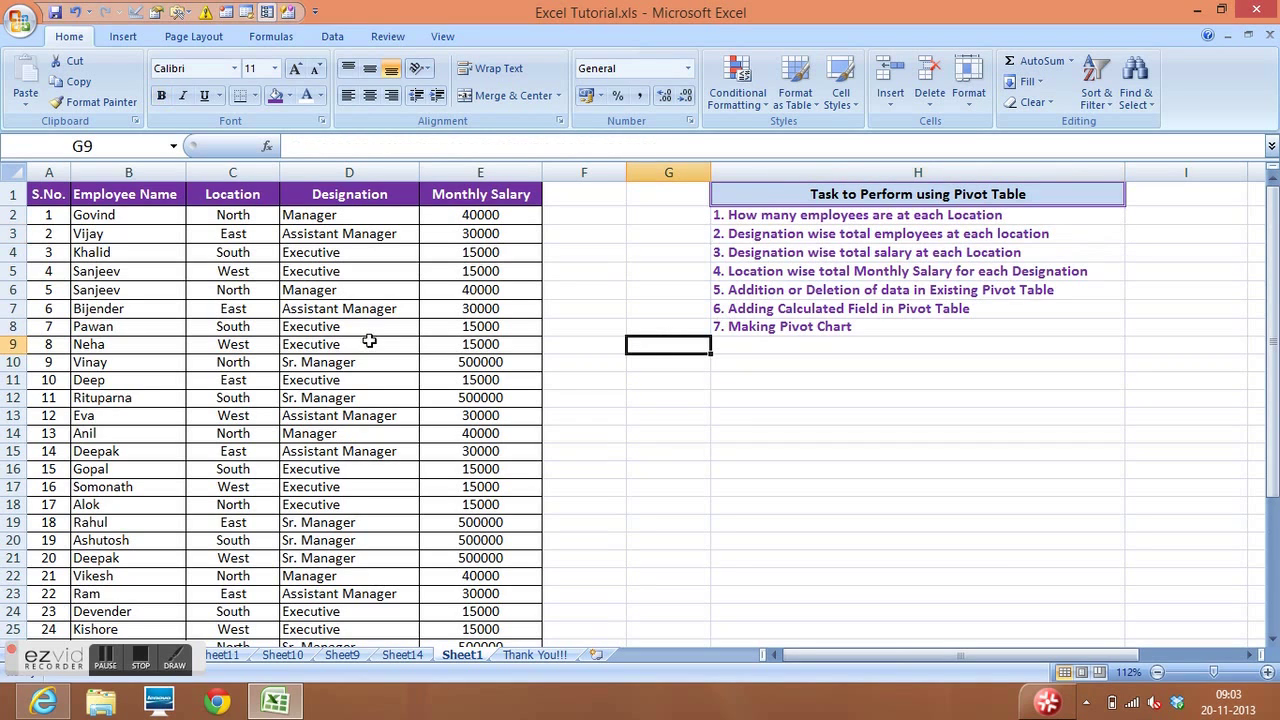
Step: Insert another PivotTable from the employee data range Sheet1!$A$1:$E$37 and place it on a new worksheet
click(126, 291)
click(377, 296)
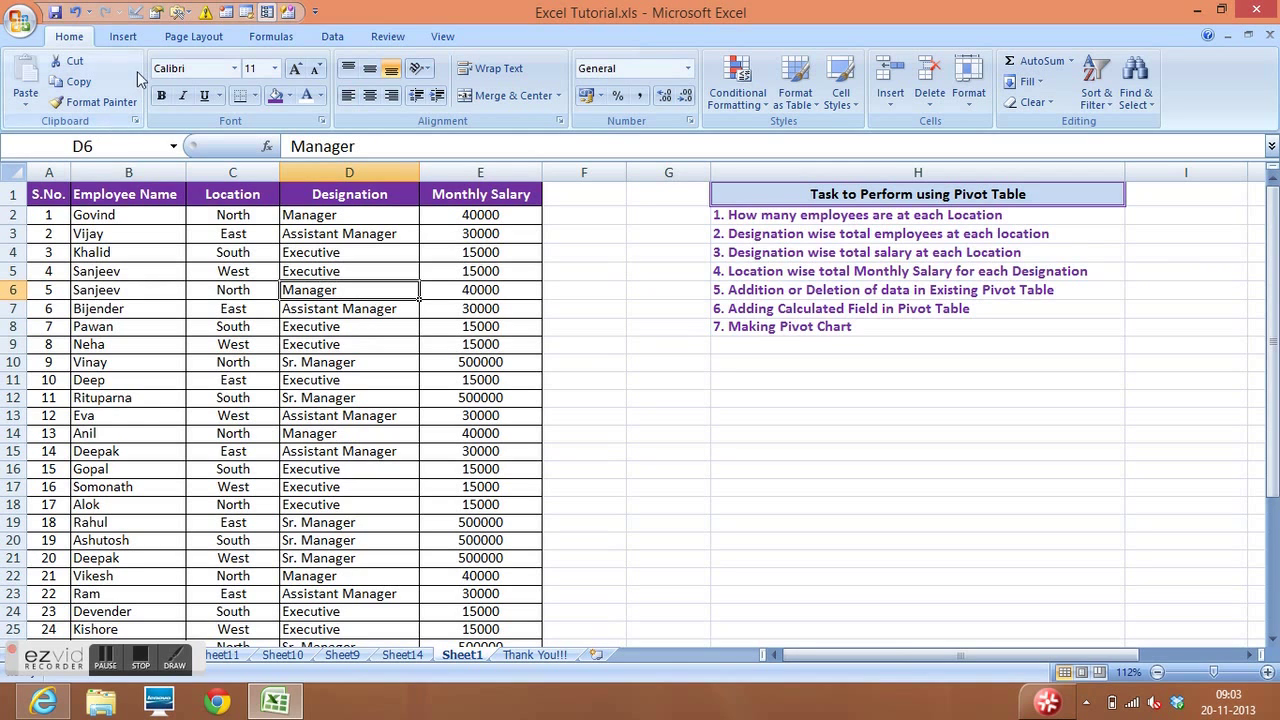
click(124, 38)
click(29, 72)
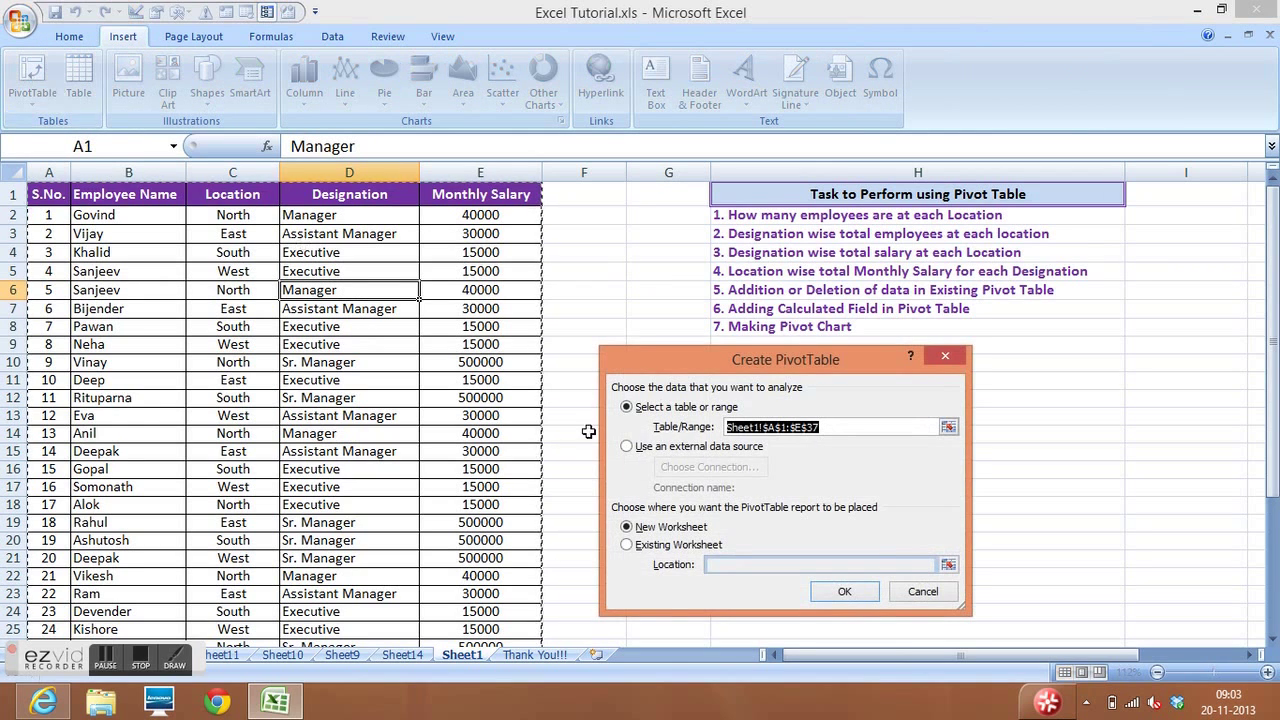
click(847, 592)
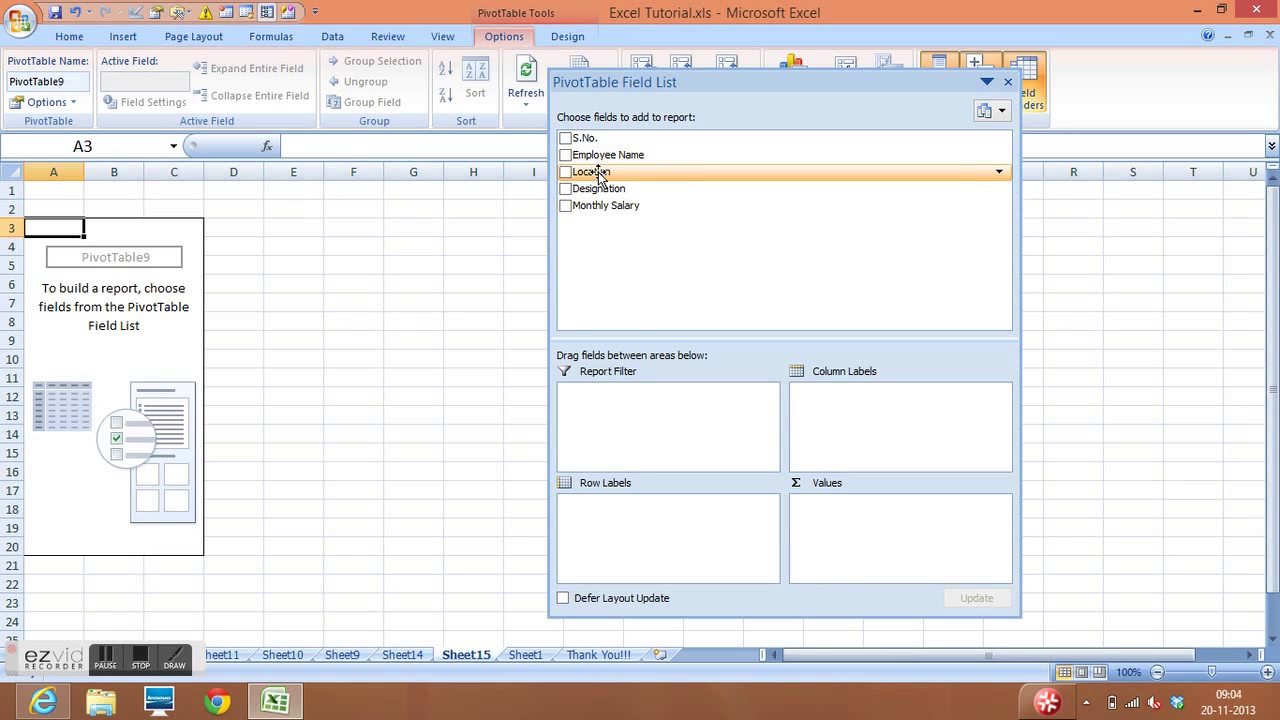
Step: Add Location and Designation as row labels and Employee Name as the value field, and close the PivotTable Field List
drag(600, 175, 622, 521)
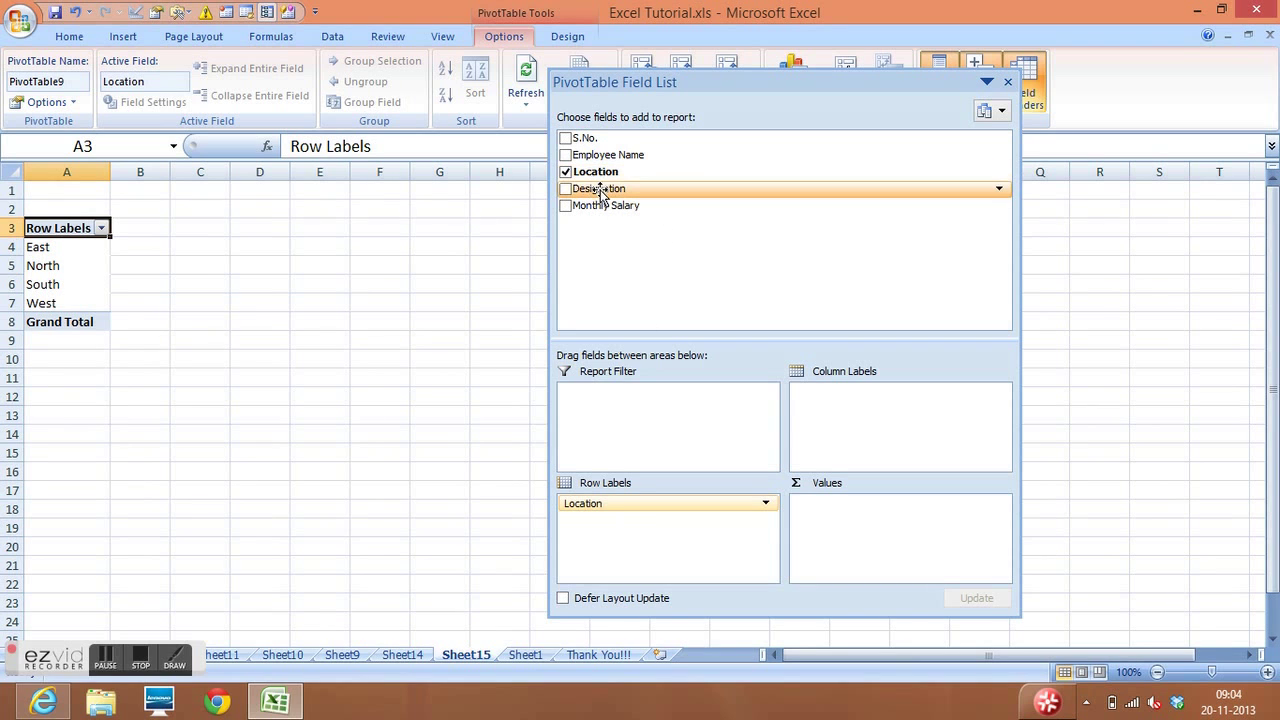
drag(601, 193, 629, 543)
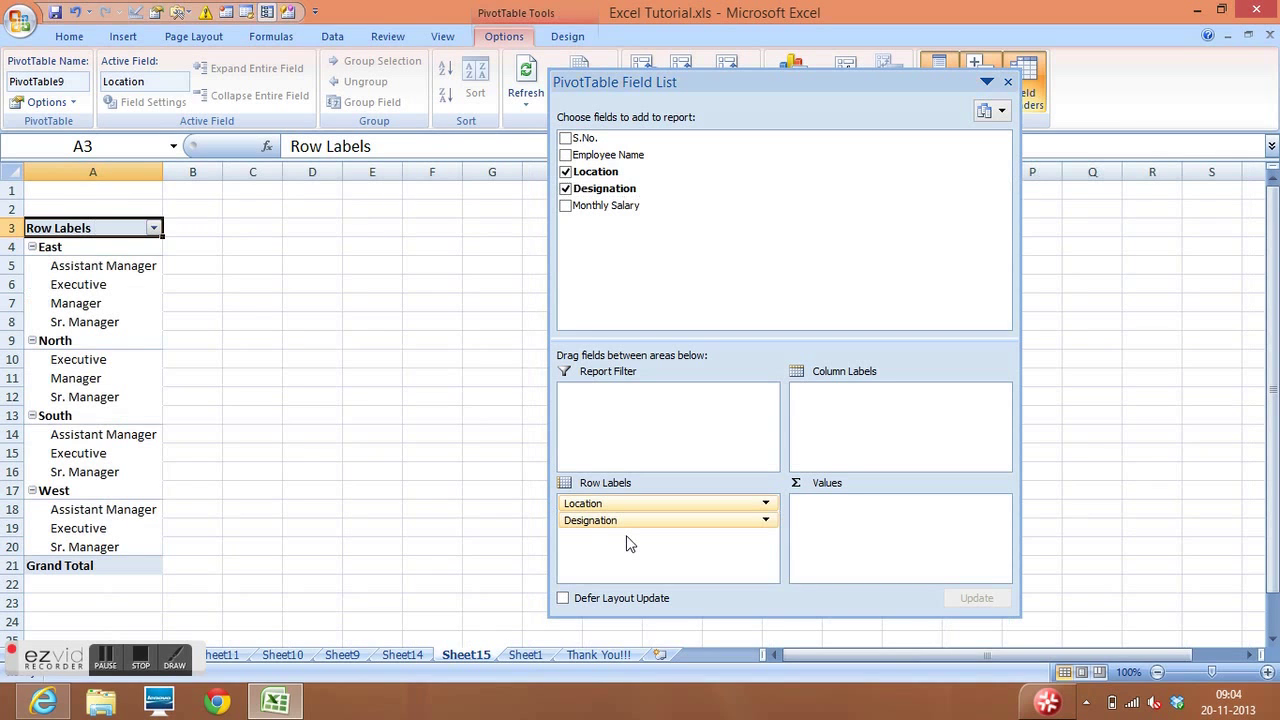
drag(617, 158, 857, 530)
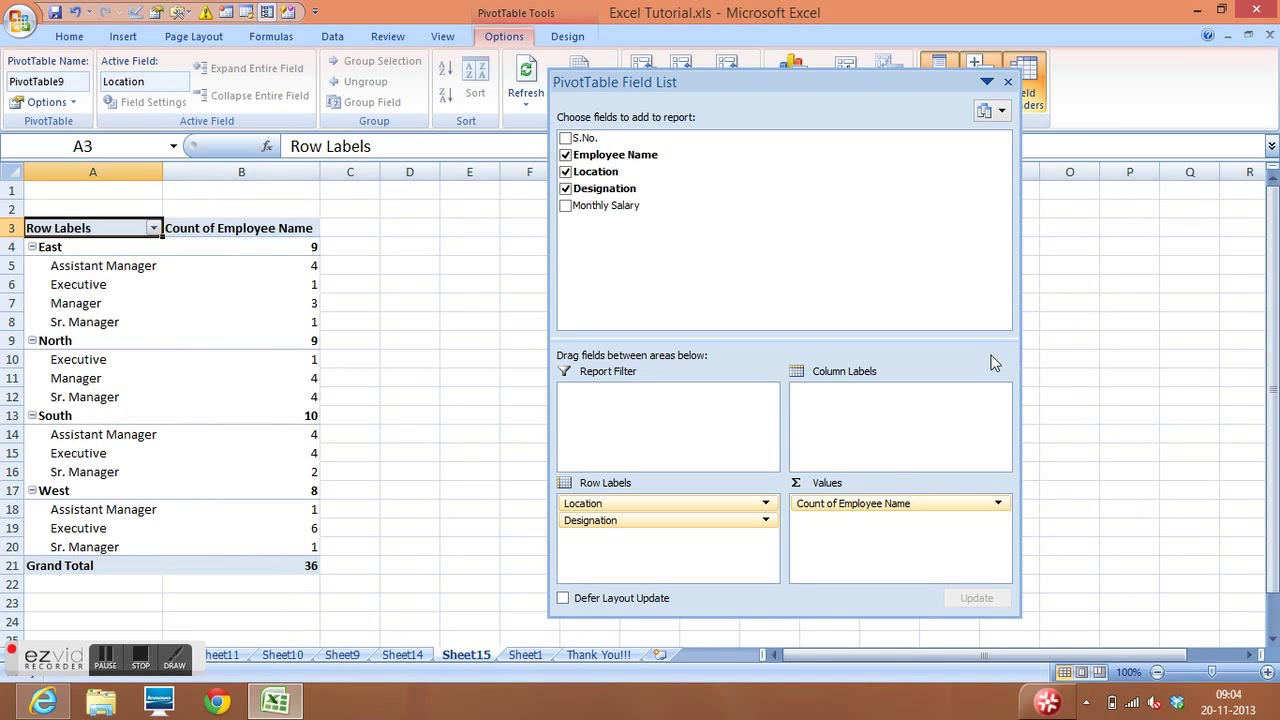
click(1007, 83)
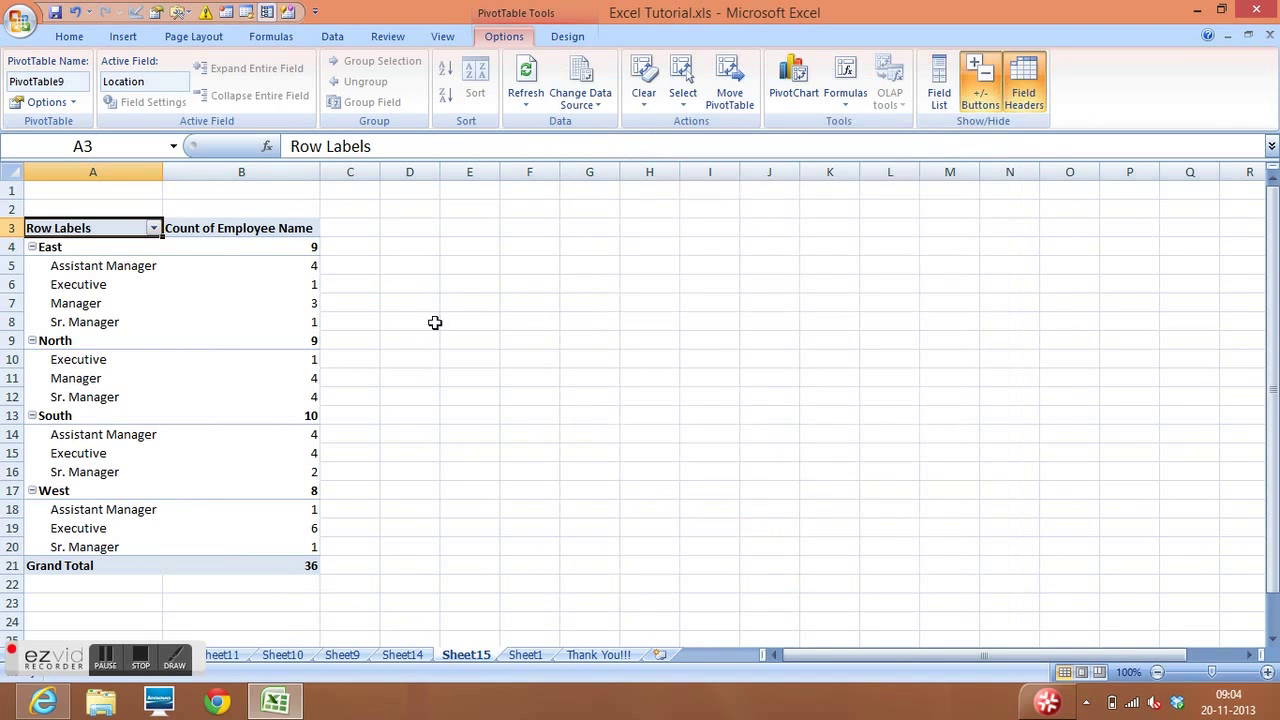
Step: Review the location groups, their designations and the employee count for Executives in the East
click(115, 250)
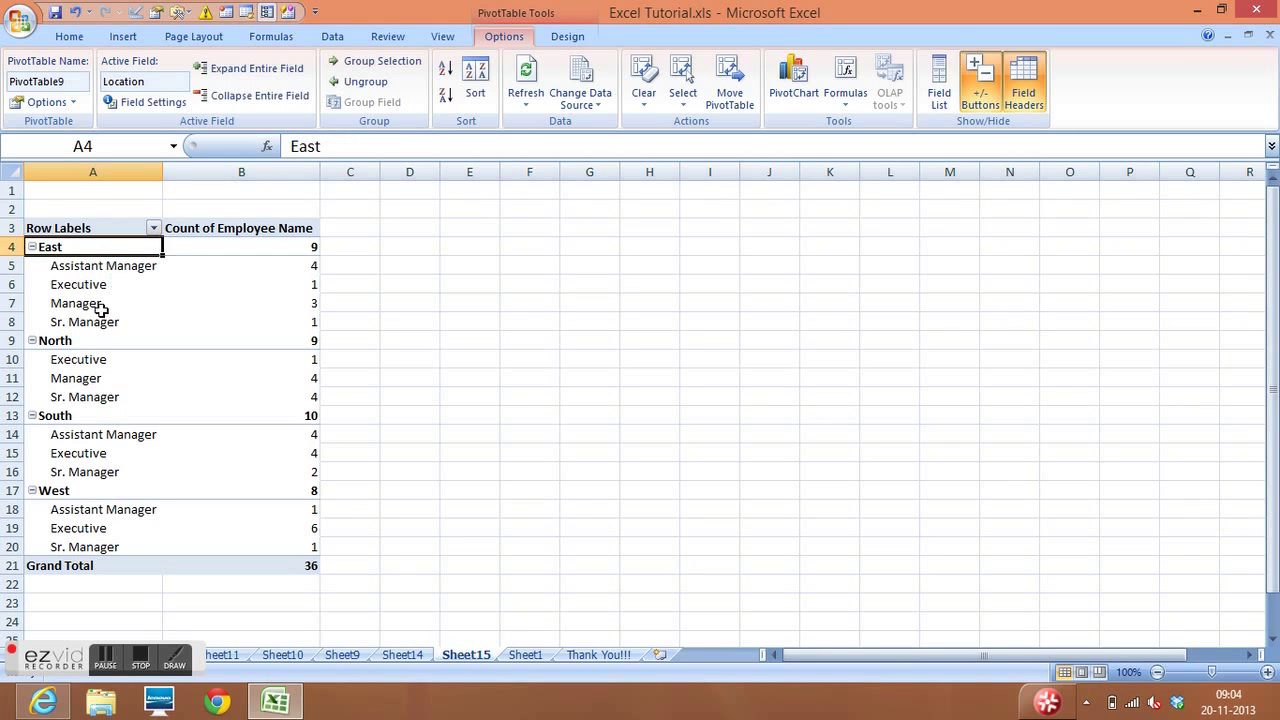
click(83, 341)
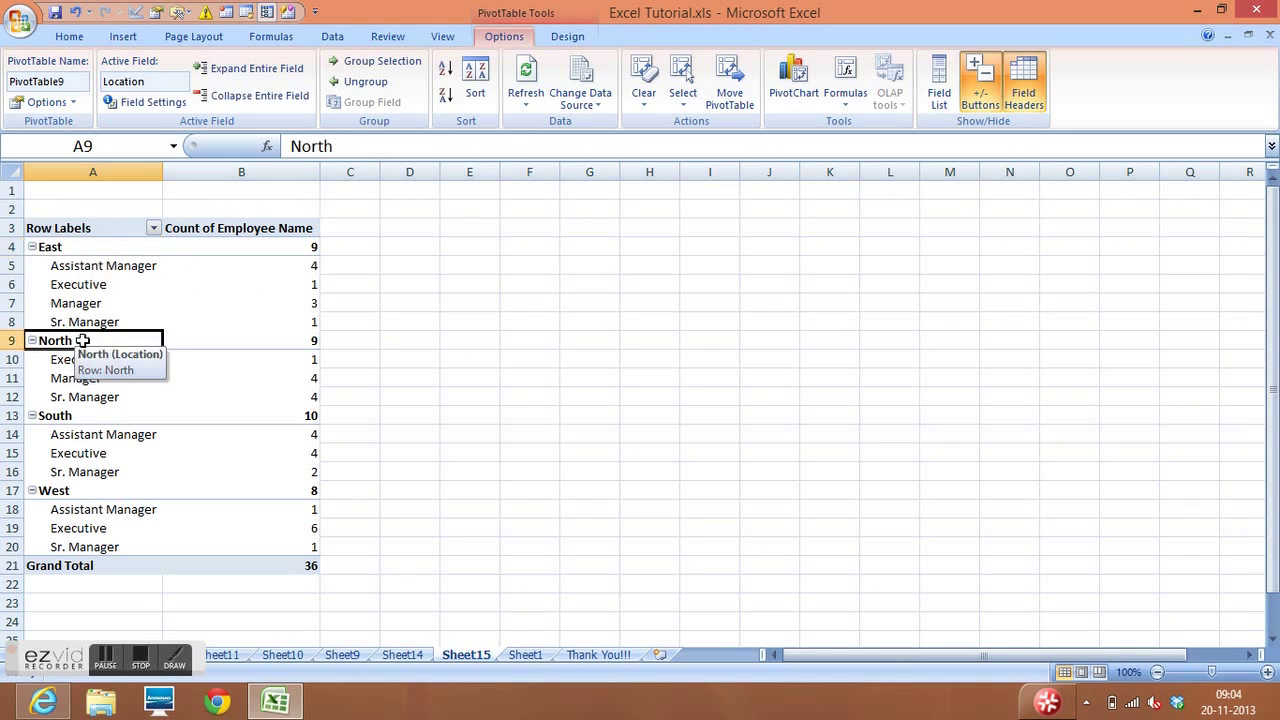
click(103, 286)
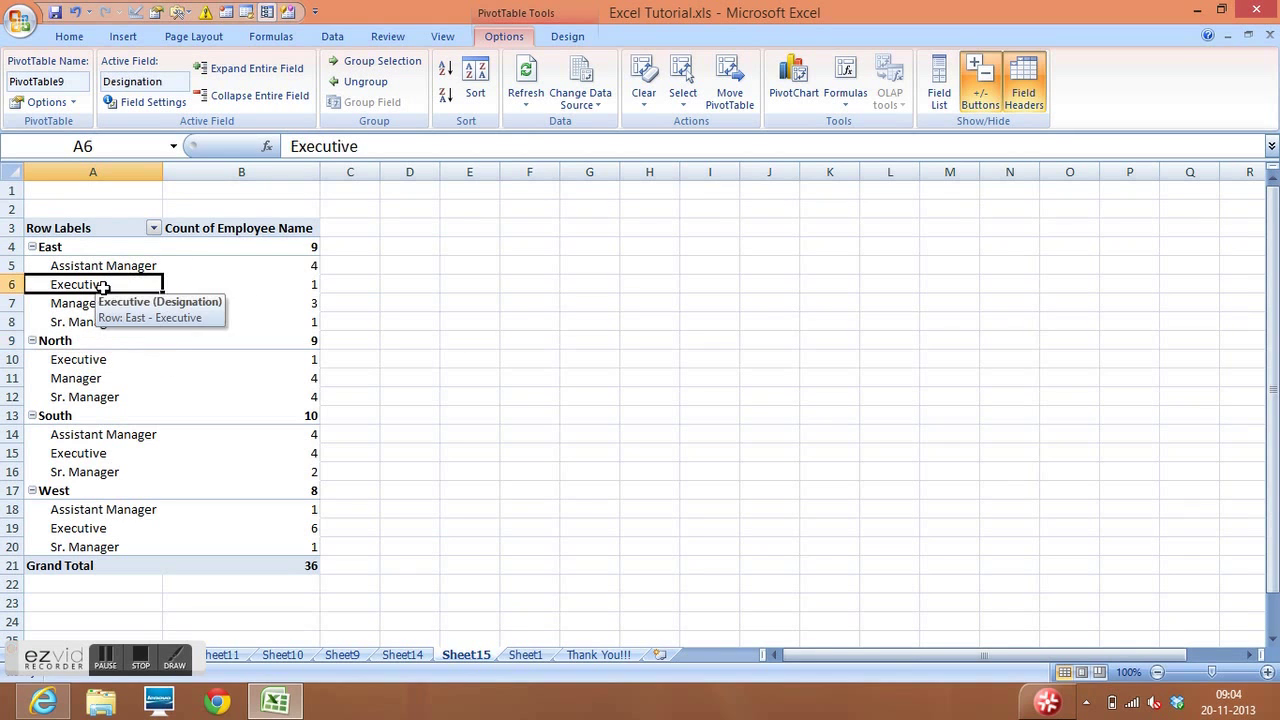
click(276, 286)
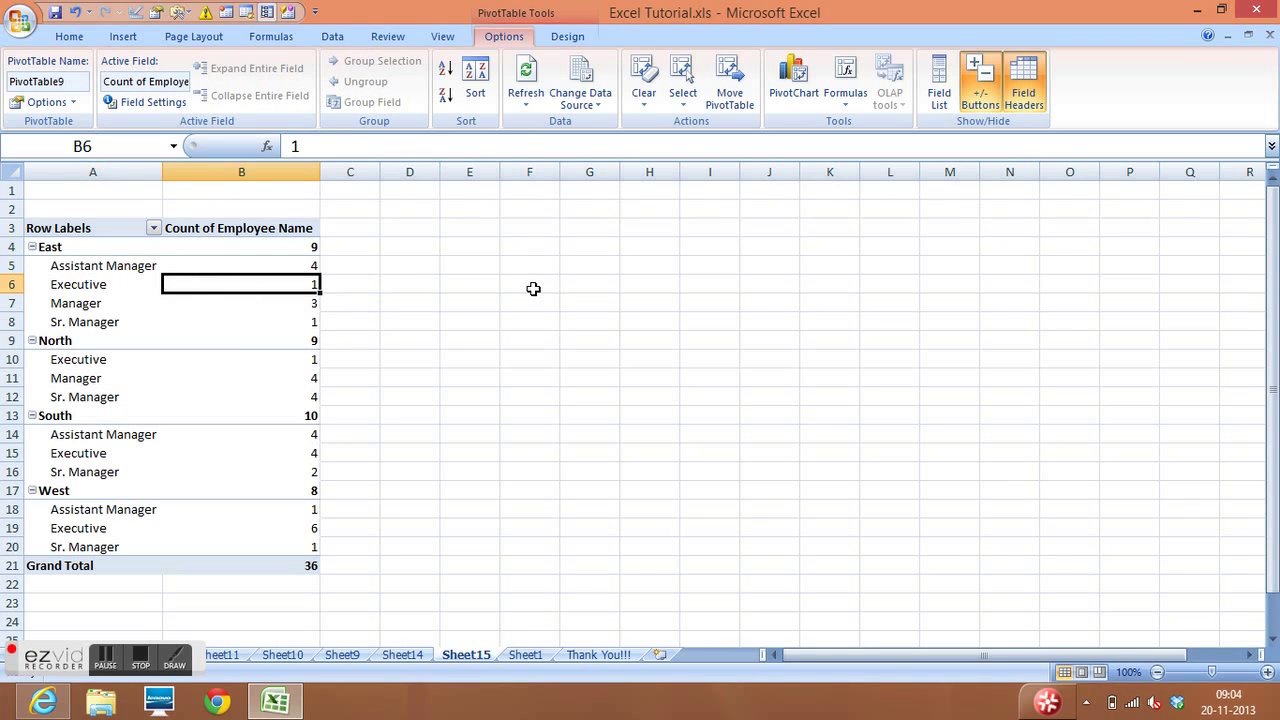
Step: Enable the Classic PivotTable layout in the display options of the pivot table
click(118, 228)
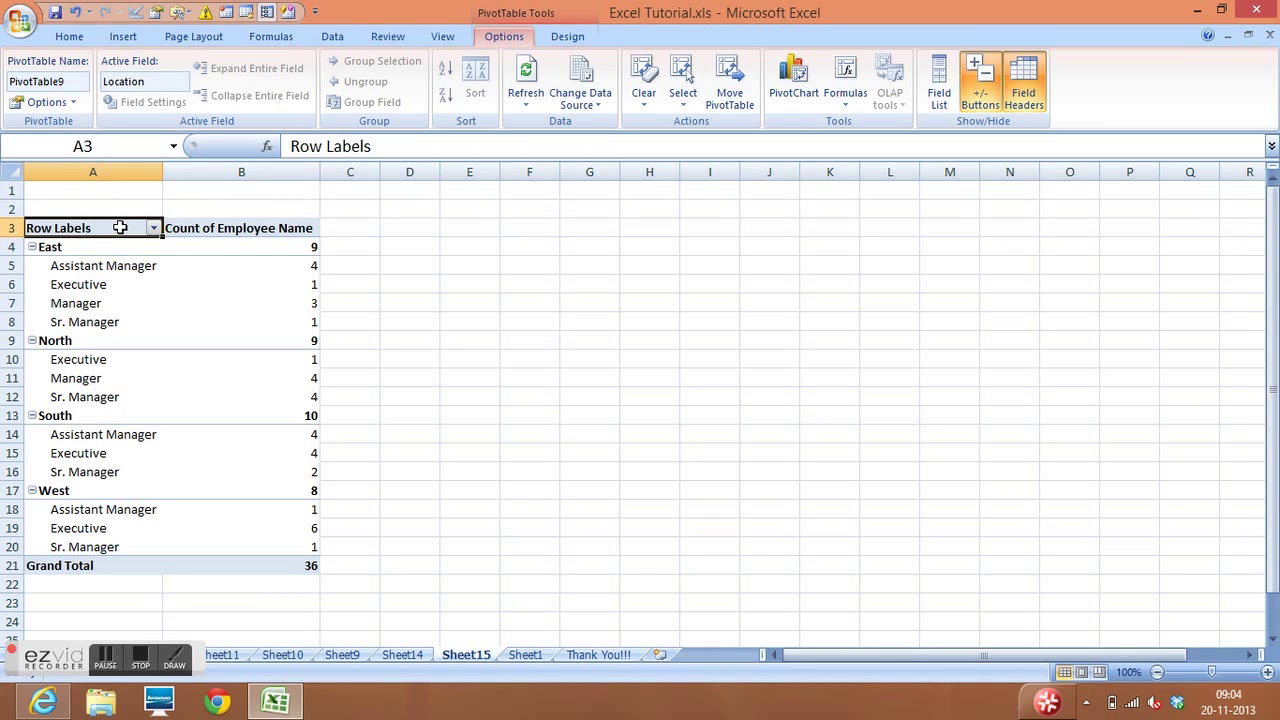
right_click(120, 229)
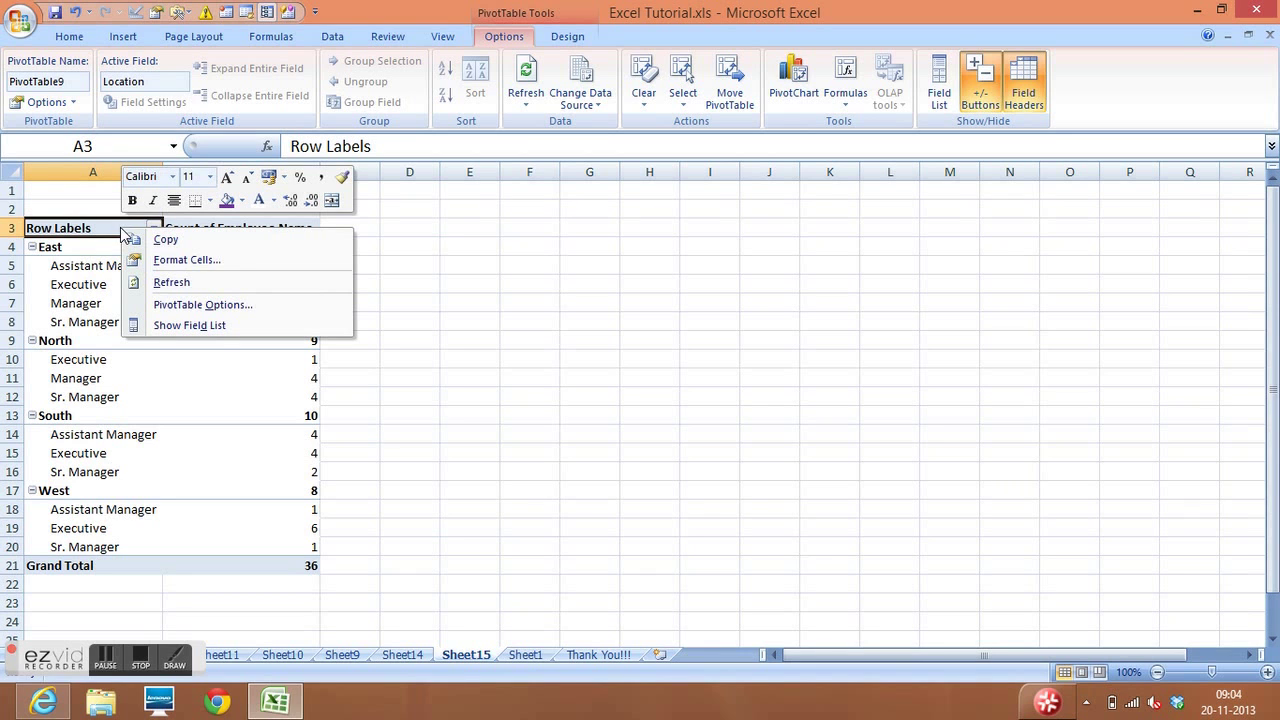
click(204, 308)
drag(310, 103, 953, 172)
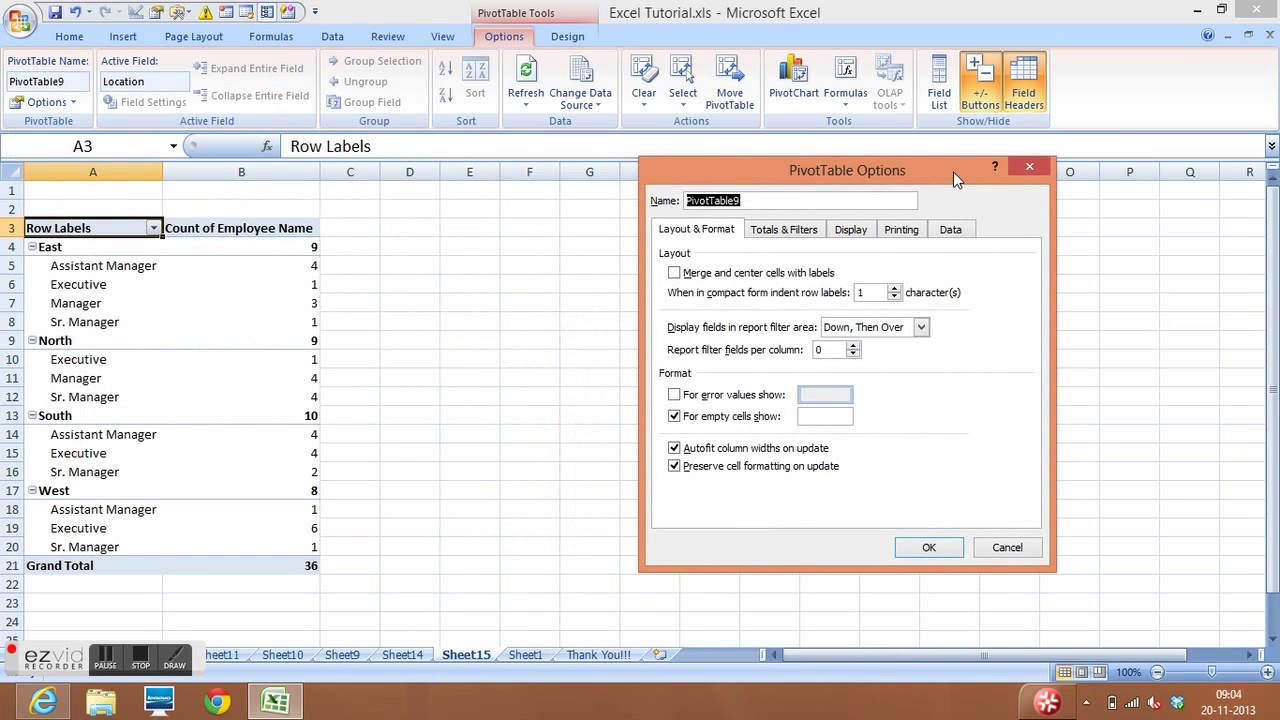
click(850, 234)
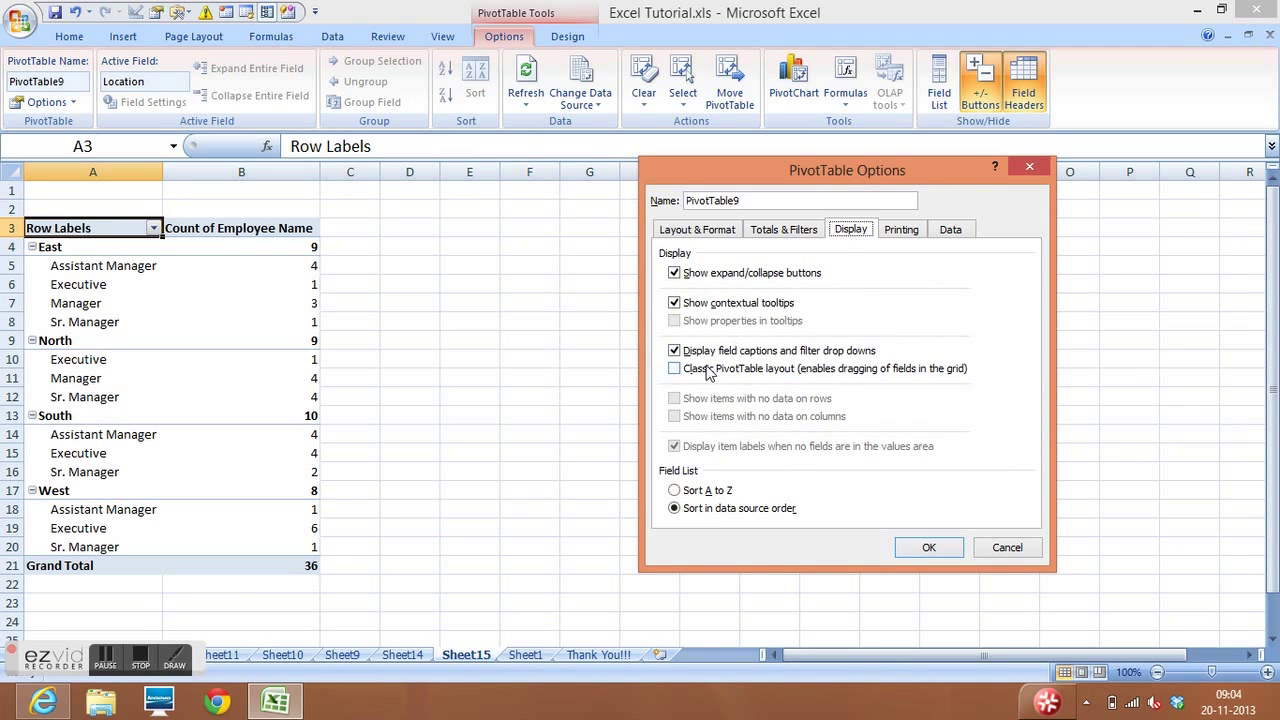
click(676, 371)
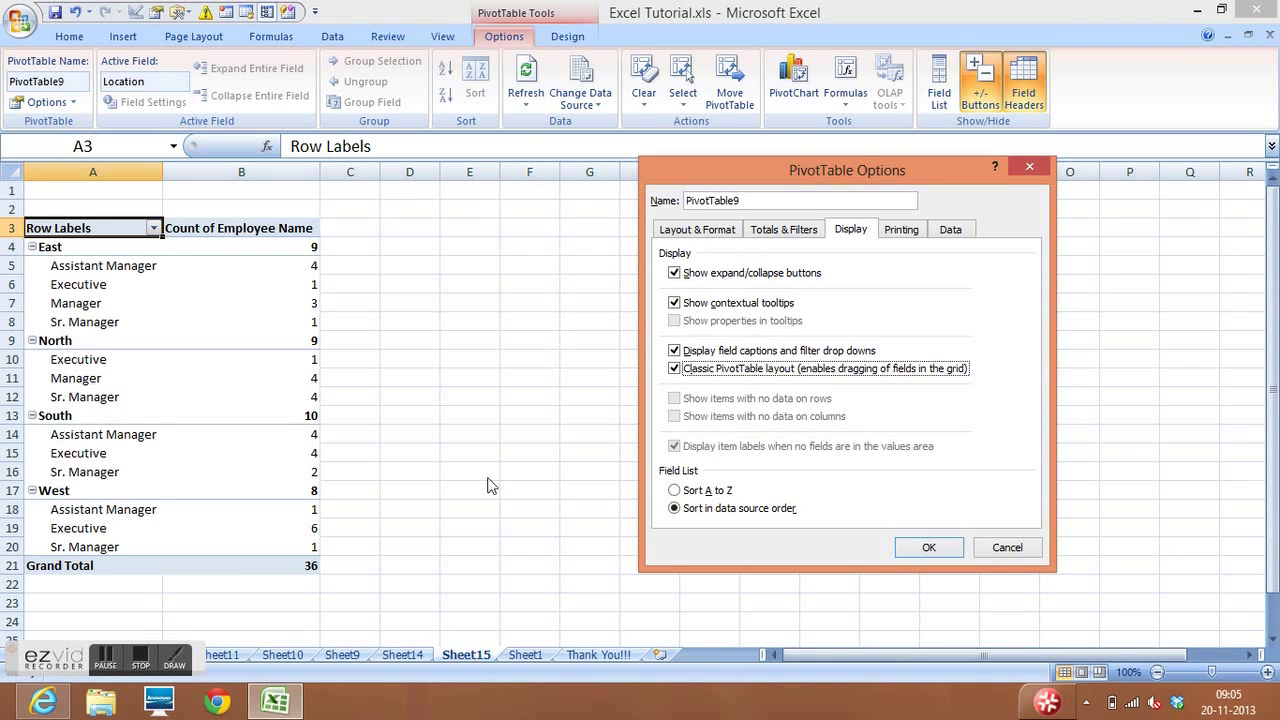
click(929, 549)
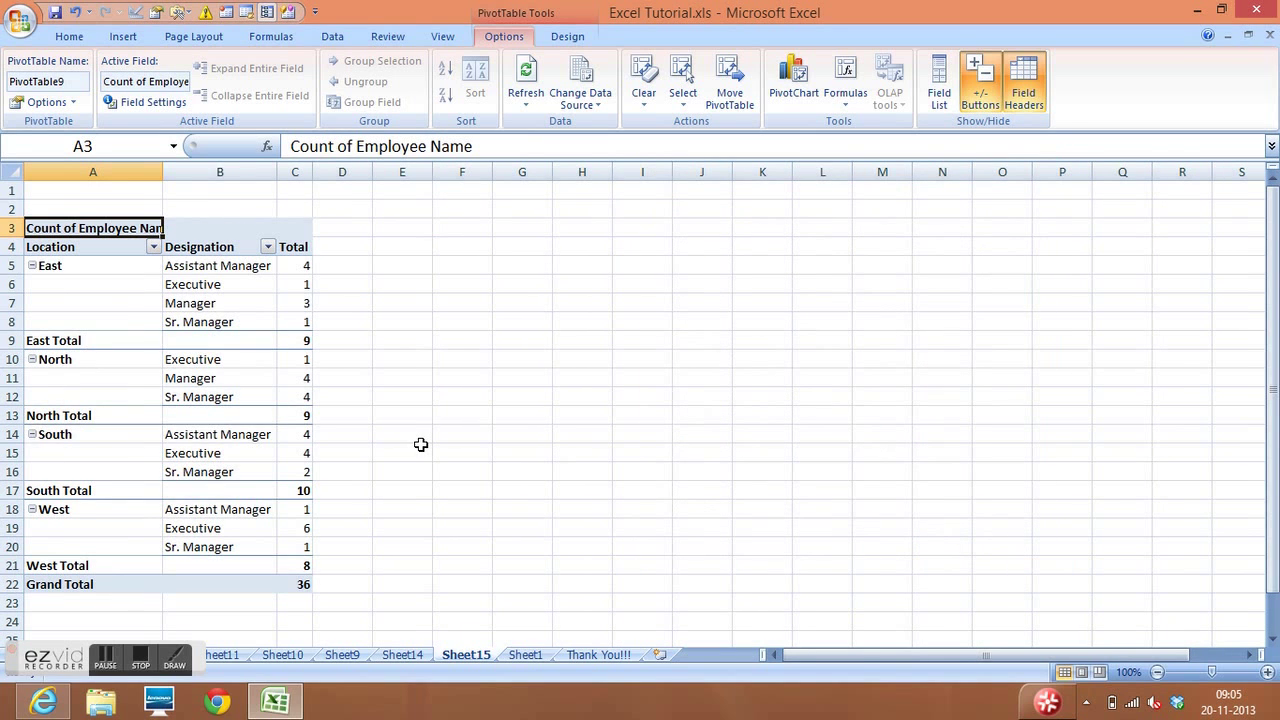
click(111, 206)
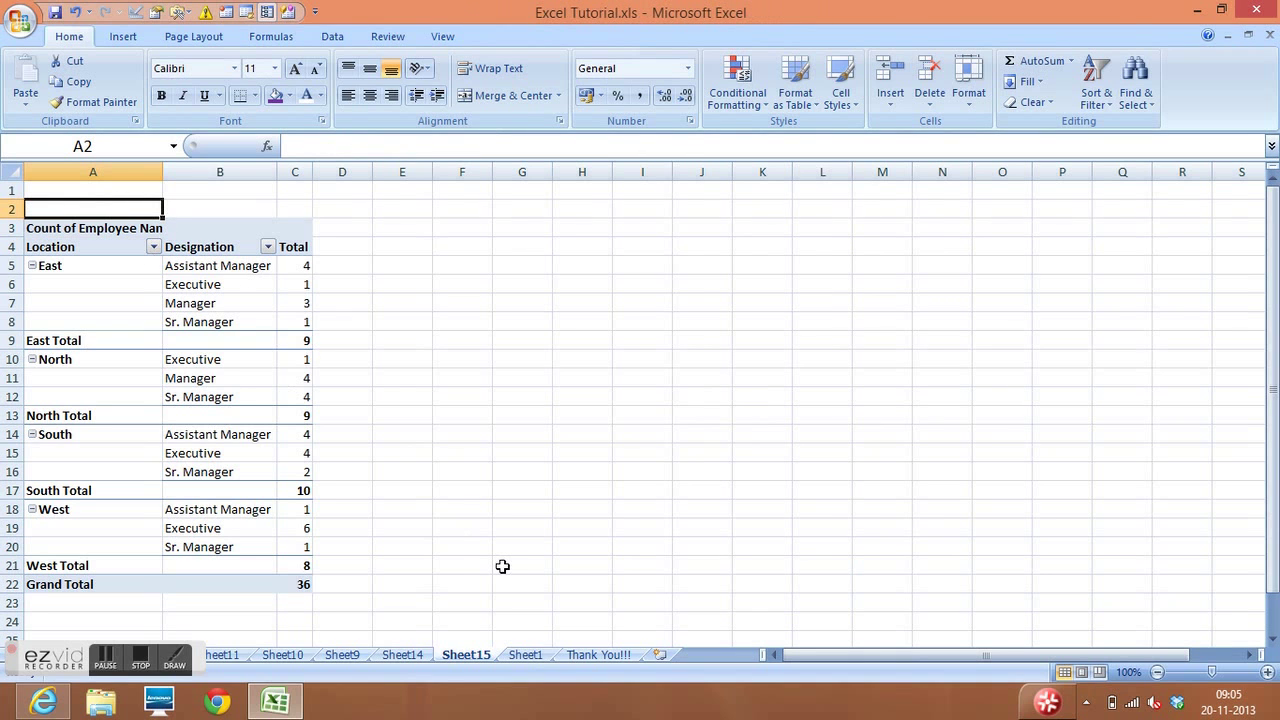
Step: Read the third task, designation wise total salary at each location, on Sheet1 and return to the pivot table on Sheet15
click(536, 660)
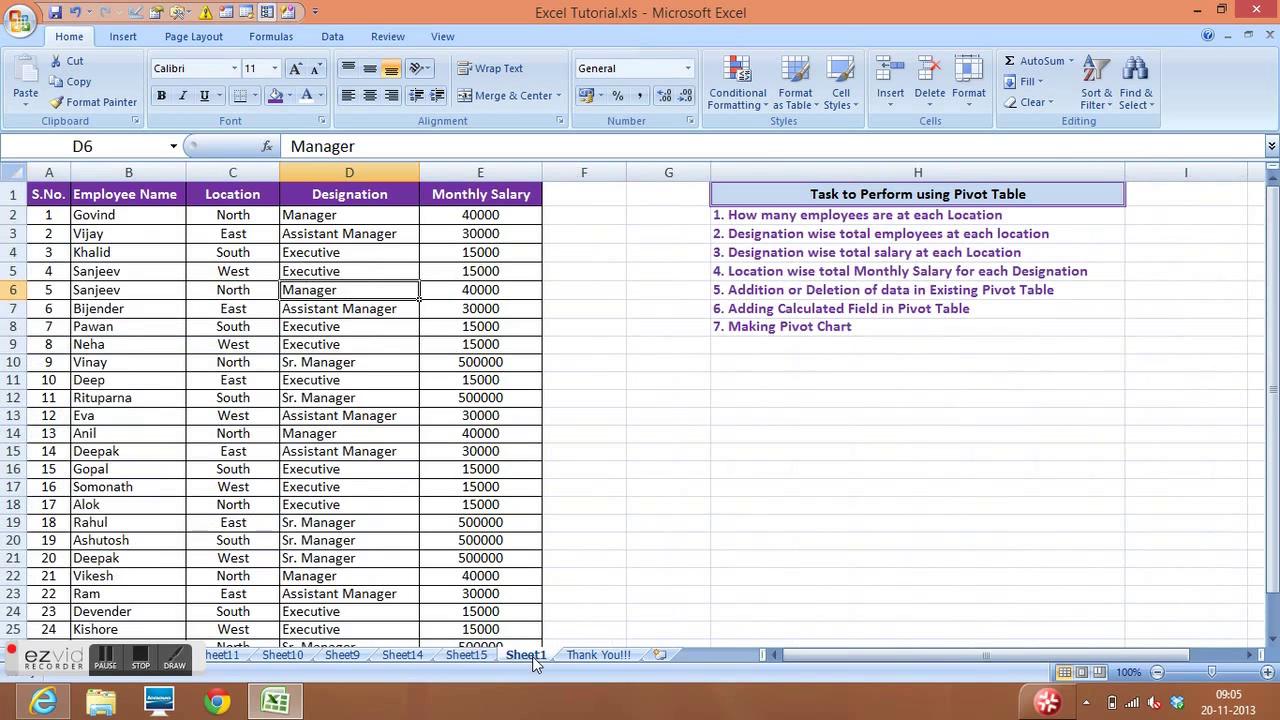
click(818, 255)
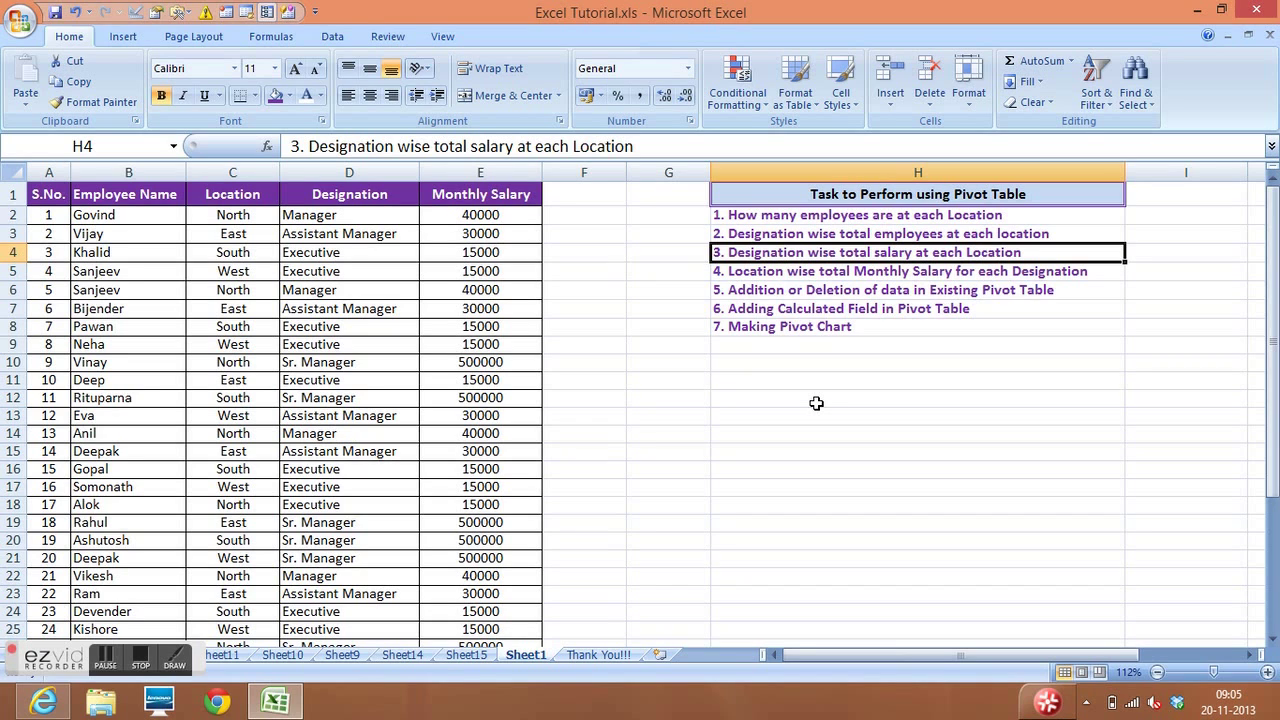
click(954, 233)
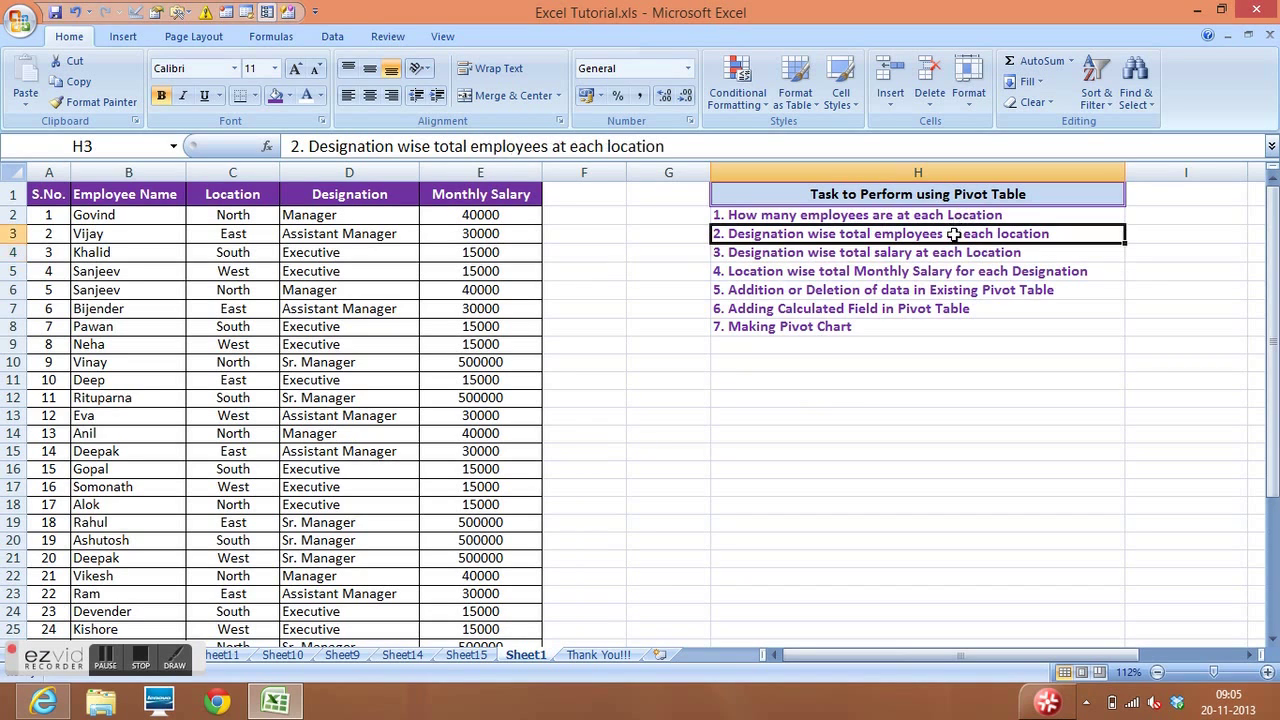
click(406, 655)
click(466, 655)
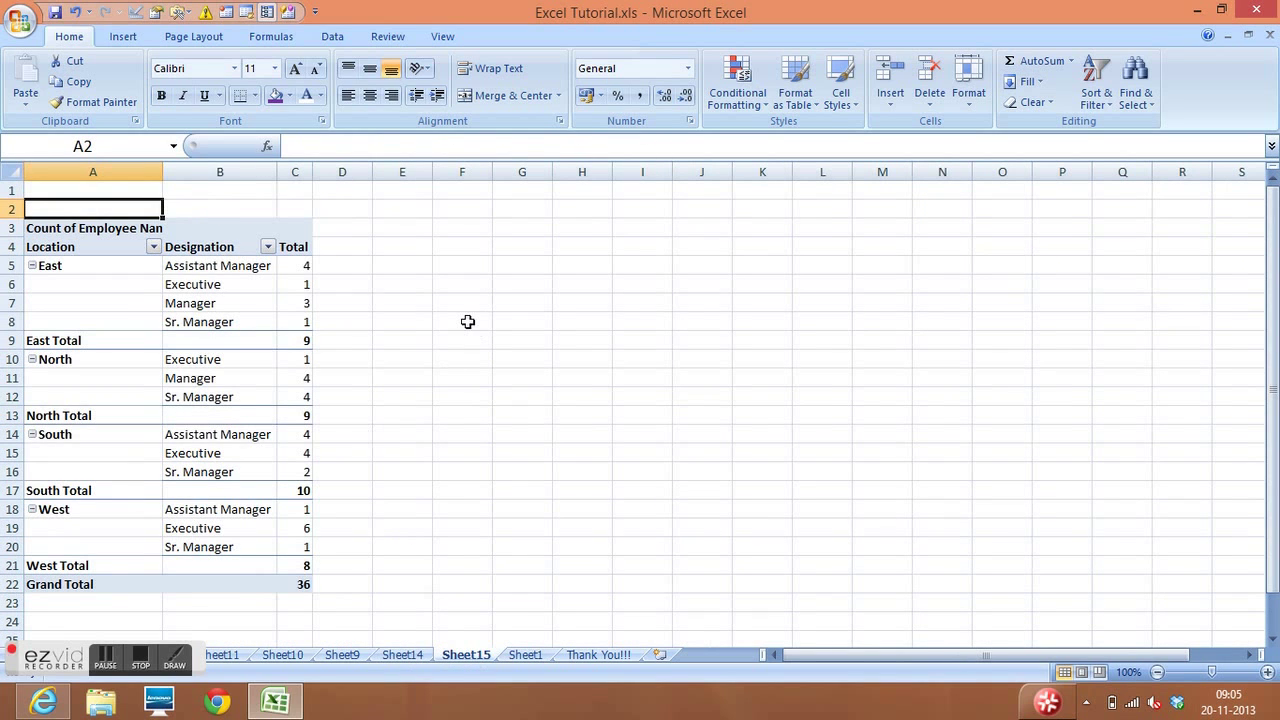
Step: Replace Employee Name with Monthly Salary in the pivot table's values area and close the PivotTable Field List
click(238, 248)
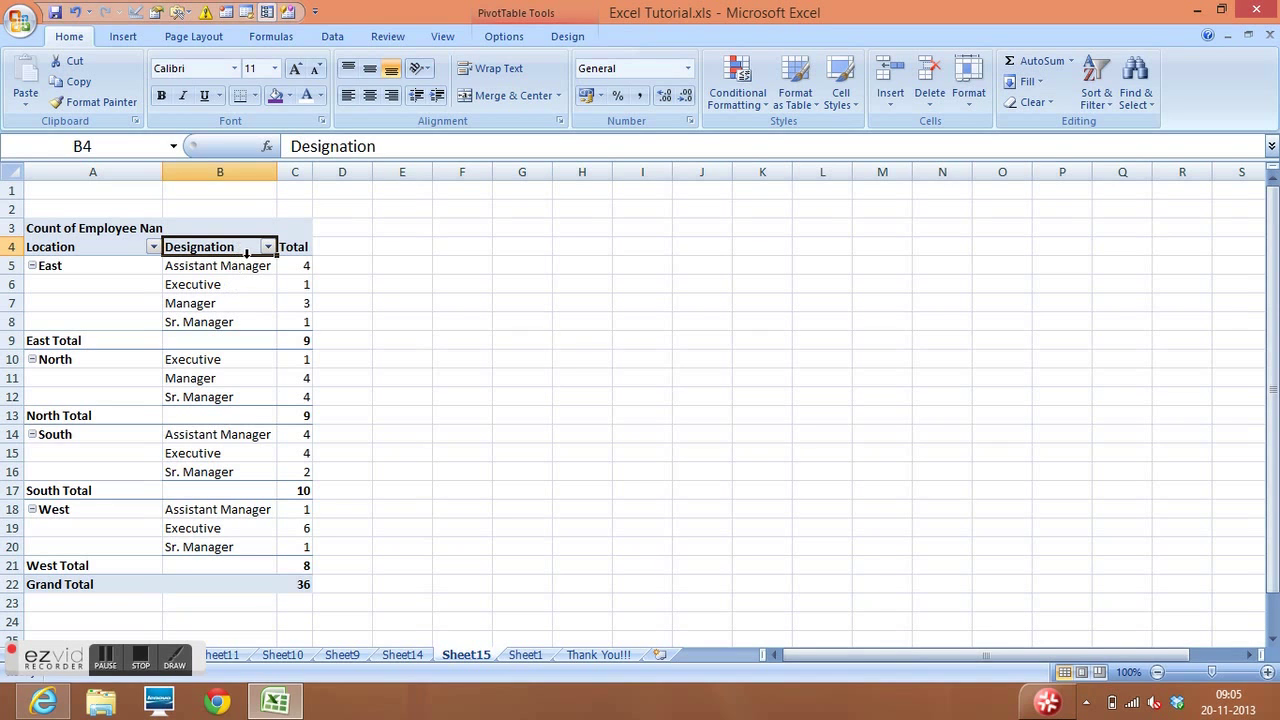
right_click(254, 250)
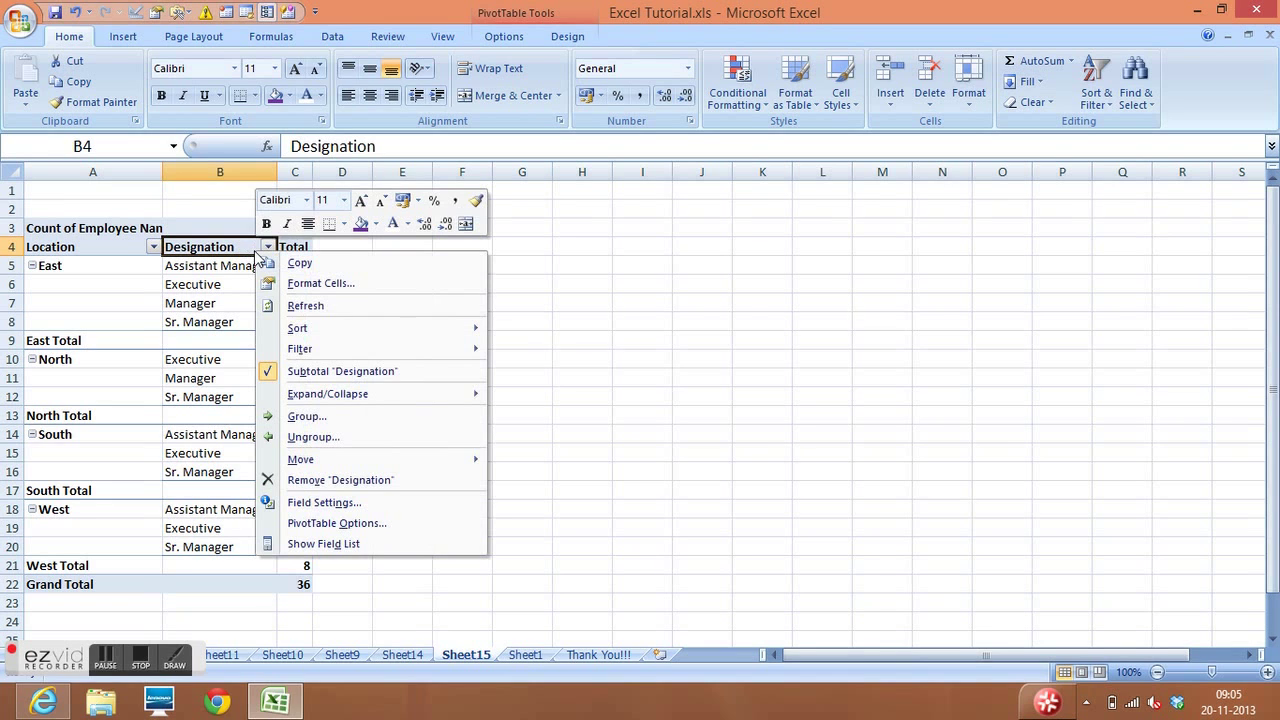
click(322, 546)
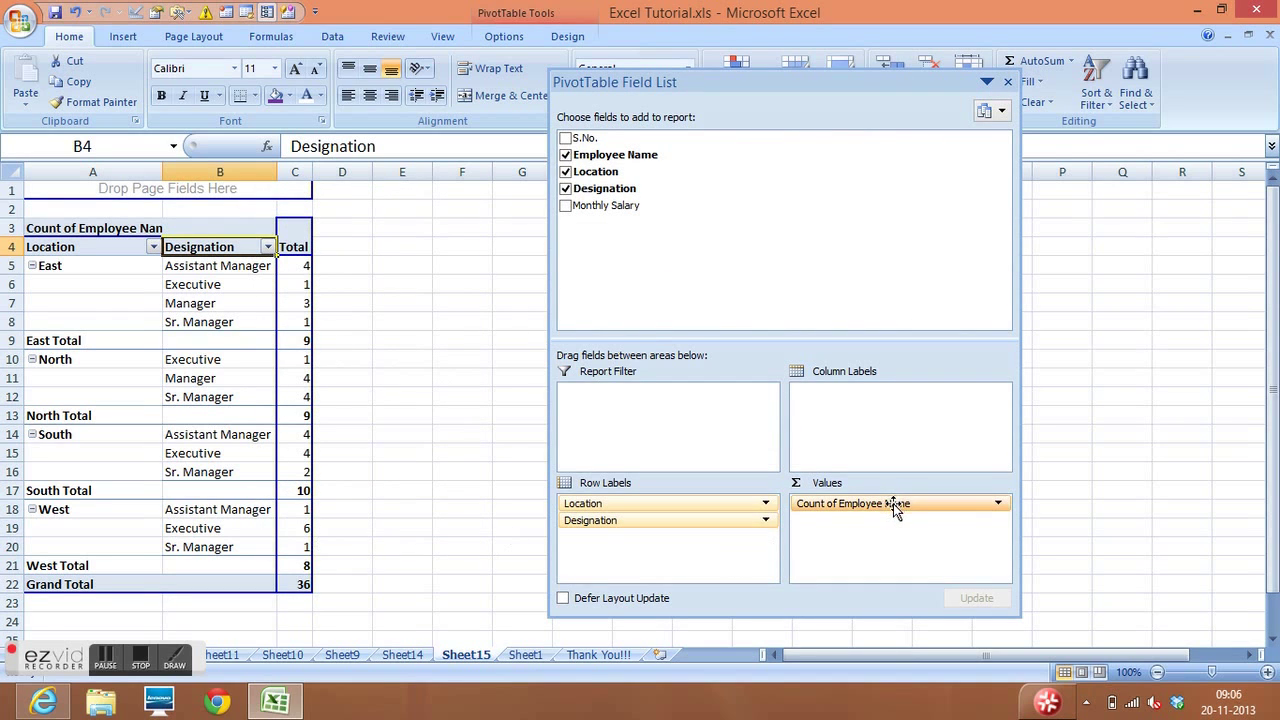
drag(893, 504, 757, 272)
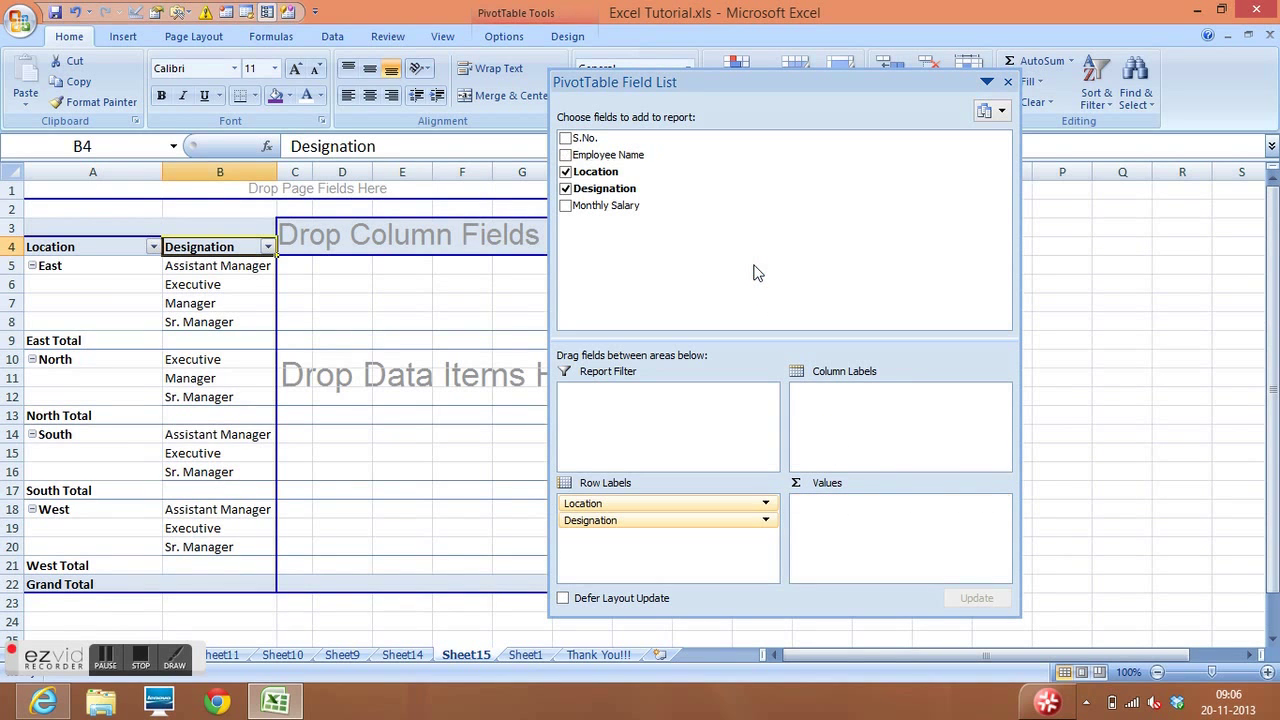
drag(607, 207, 872, 522)
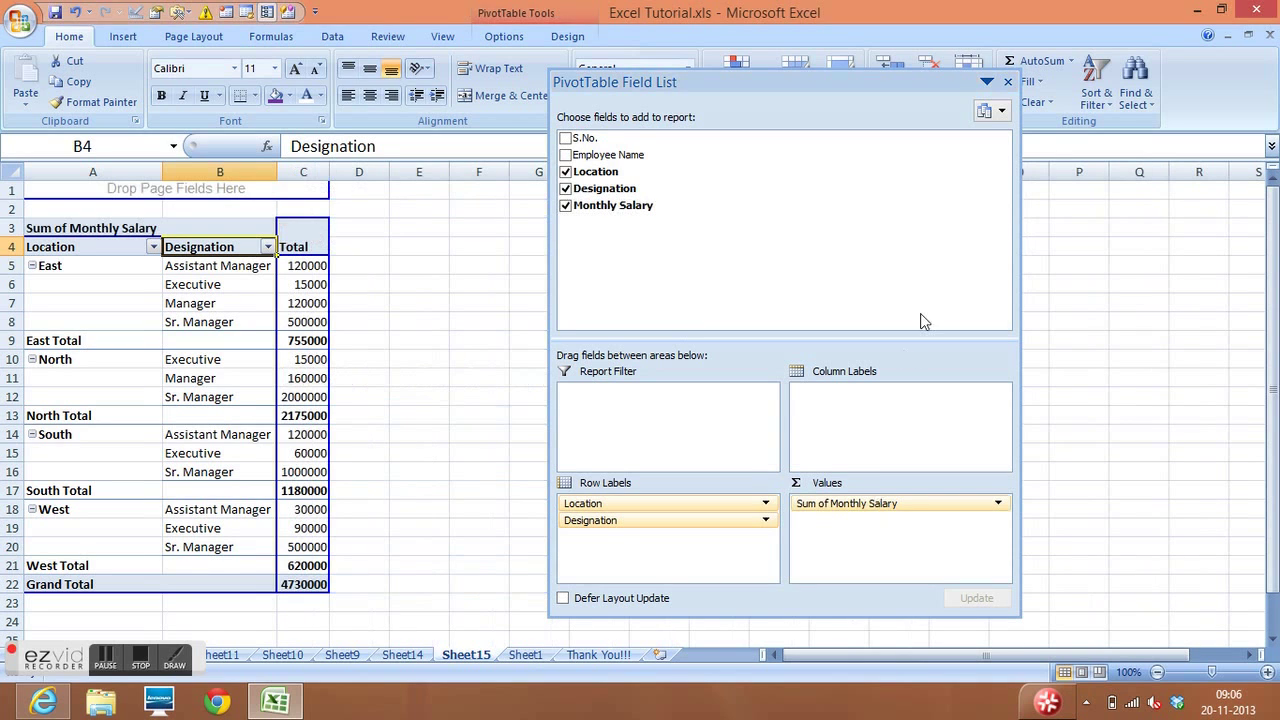
click(1008, 82)
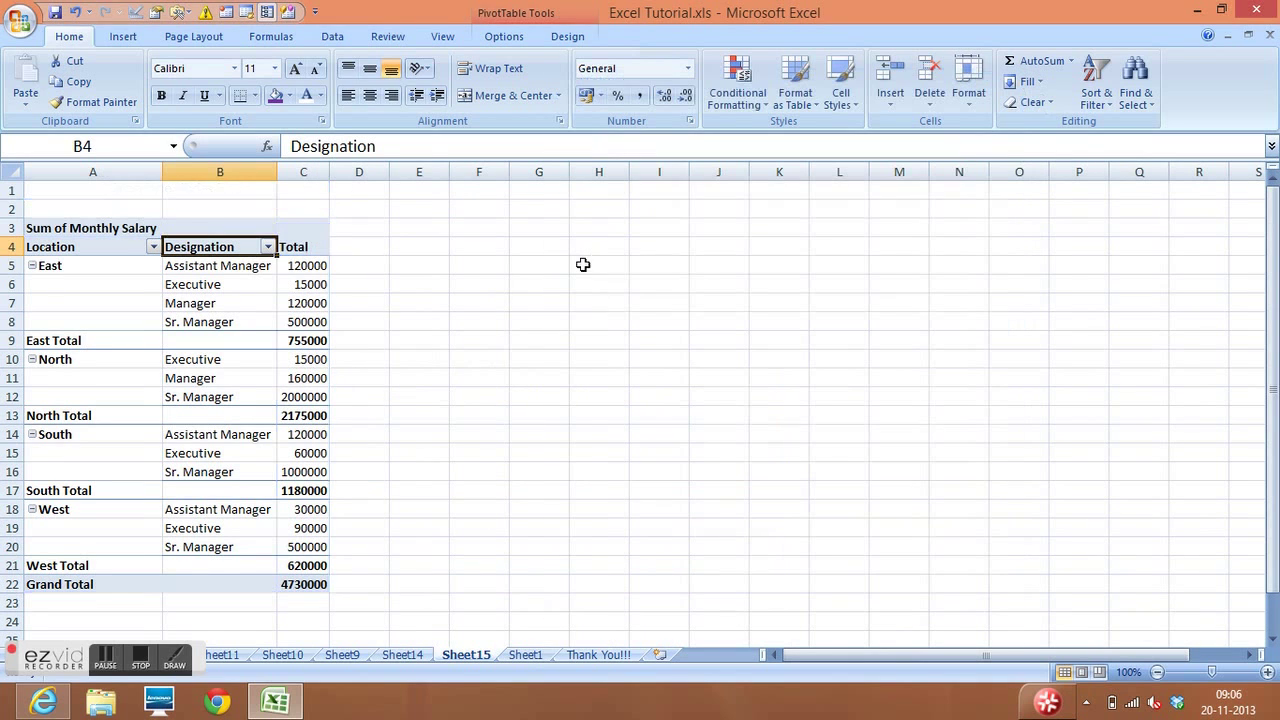
Step: Check the salary total for Assistant Managers in the East location of the pivot table
click(89, 266)
click(213, 266)
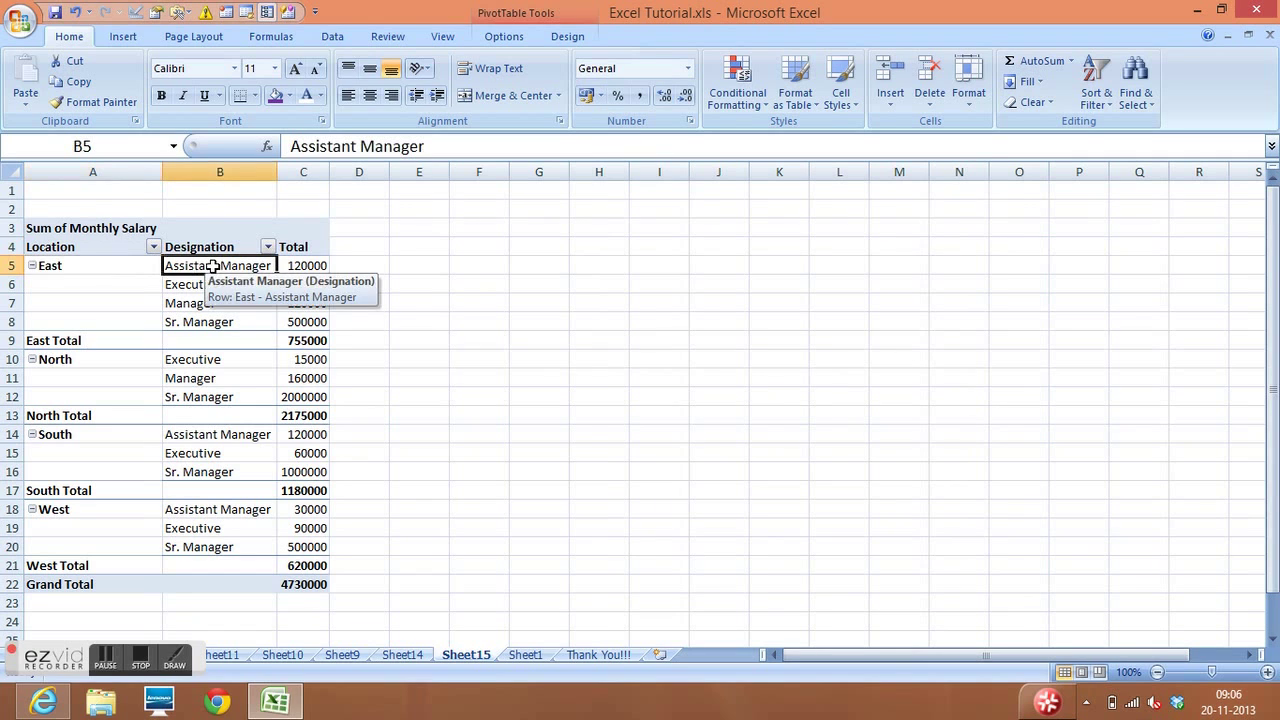
click(306, 270)
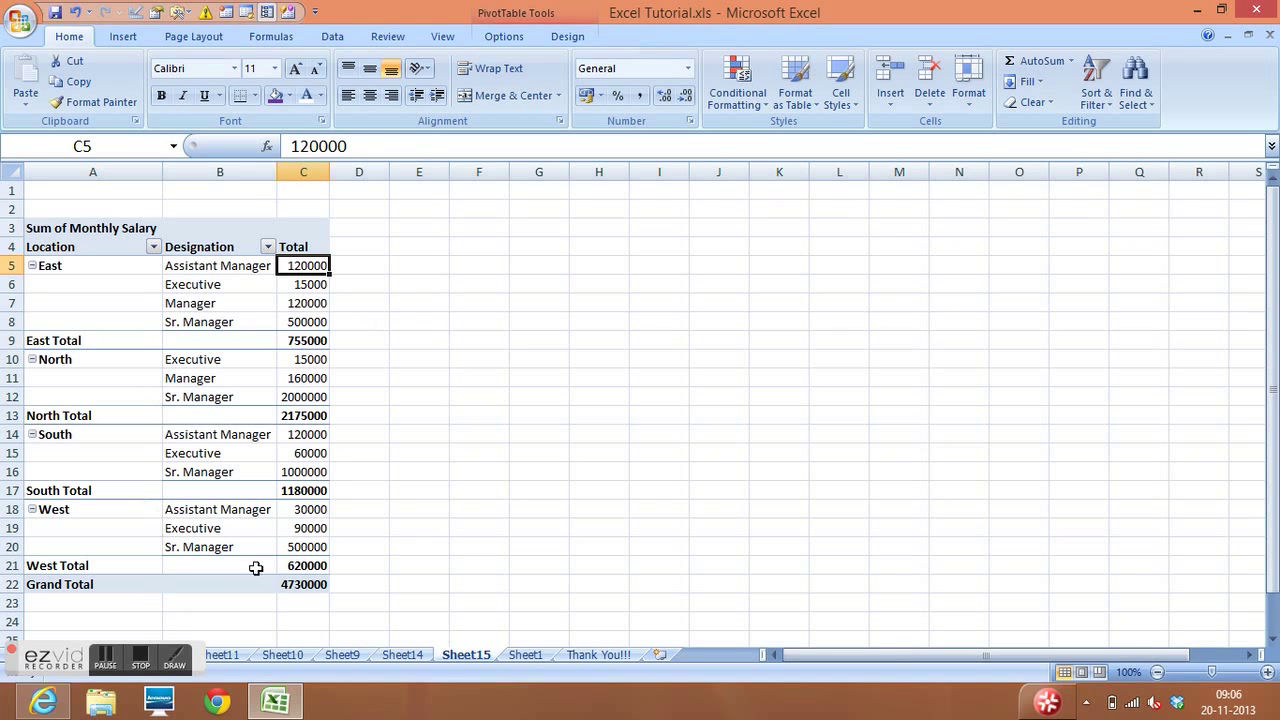
Step: Read the fourth and fifth tasks on Sheet1, about location wise salary per designation and adding or deleting pivot data
click(526, 655)
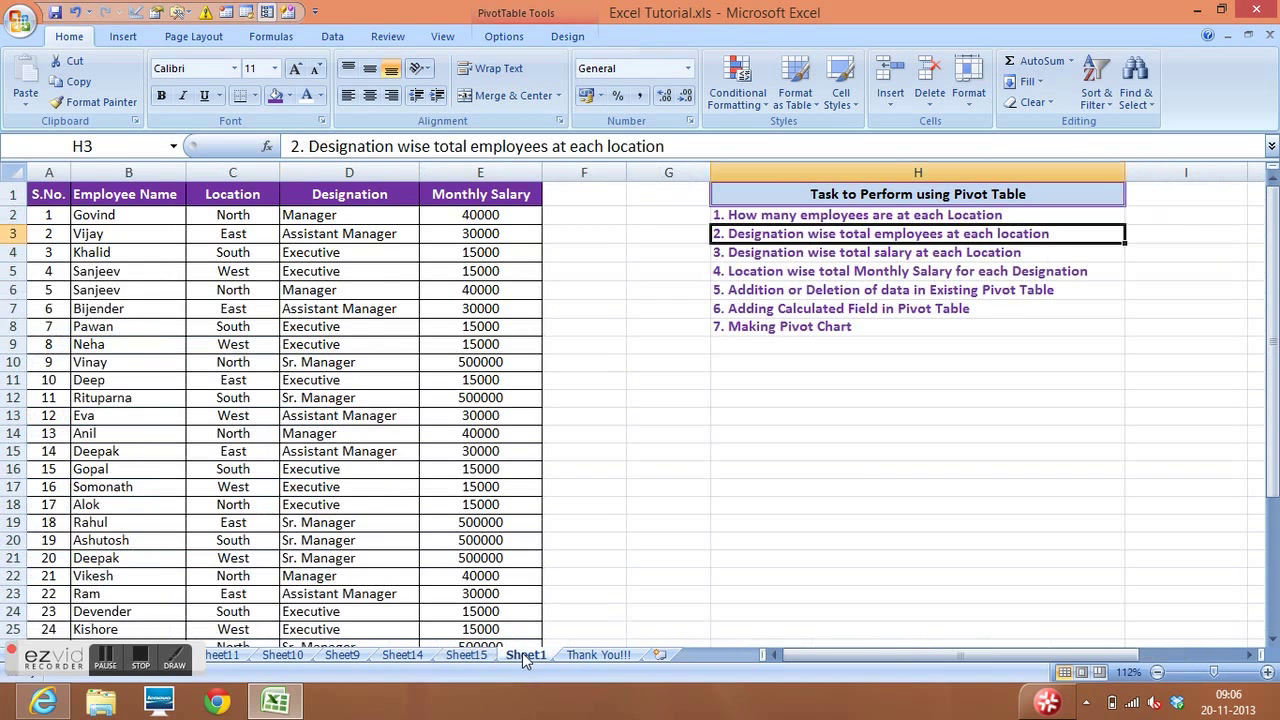
click(791, 276)
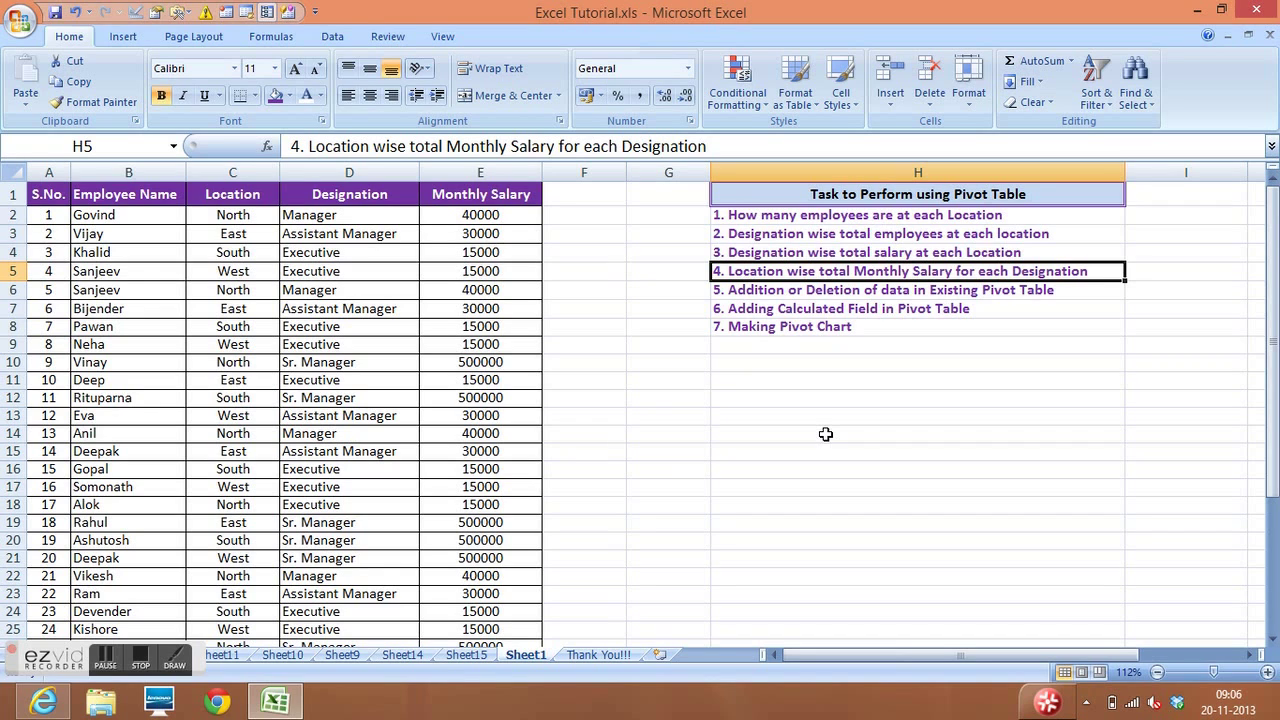
click(942, 290)
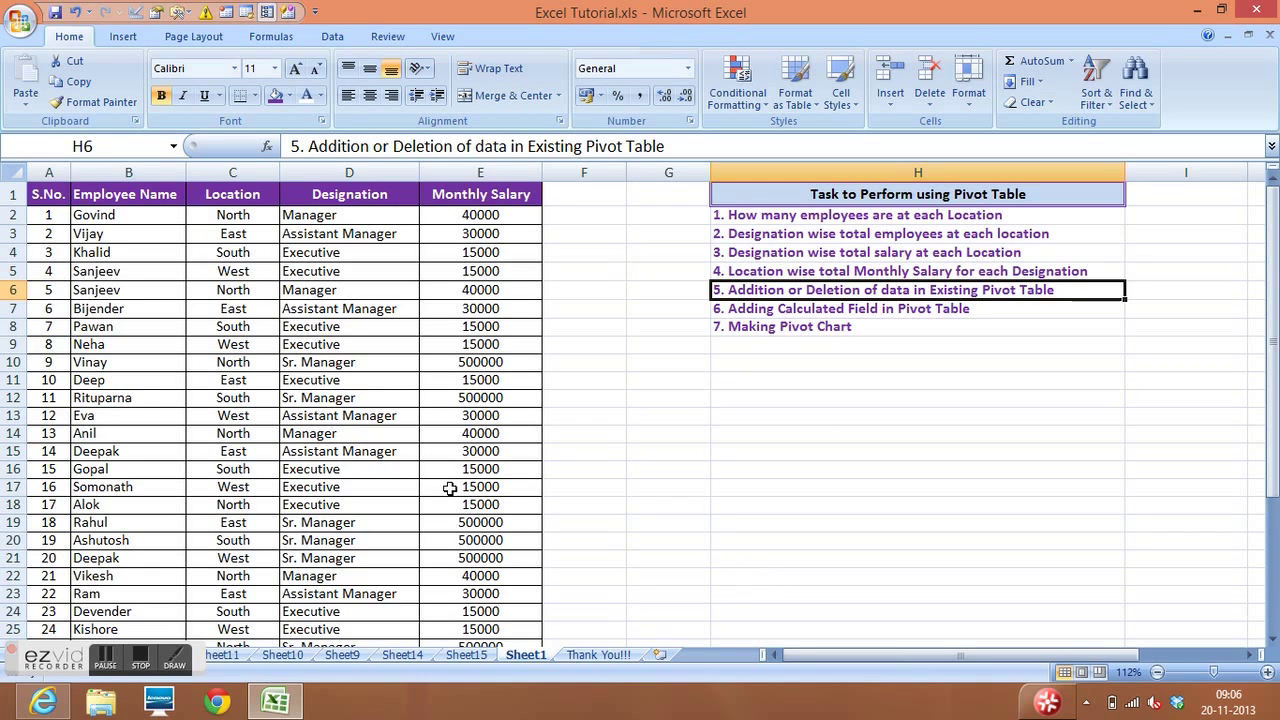
Step: Look through the employee data on Sheet1 down to its last row and return to the first records
click(264, 418)
key(Down)
key(Down)
key(Down)
key(Down)
key(Down)
key(ctrl+Down)
key(ctrl+Down)
key(ctrl+Up)
key(Up)
key(Up)
key(Down)
key(Down)
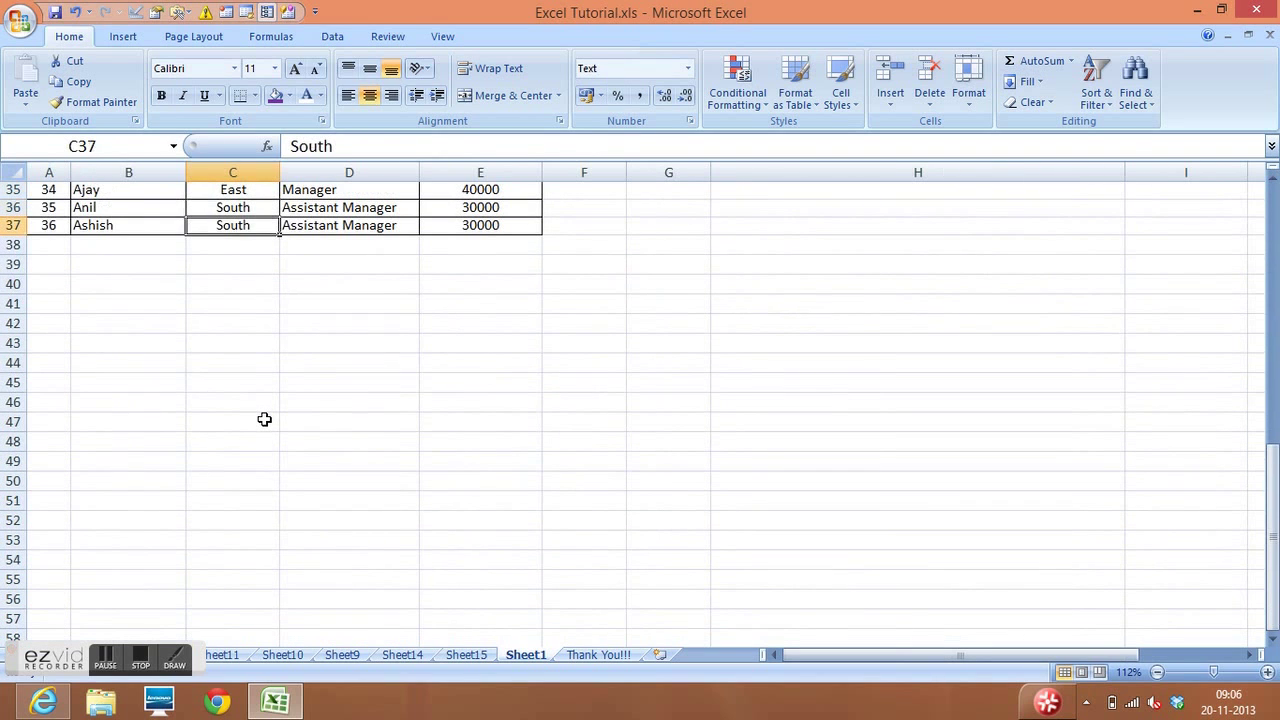
key(ctrl+Left)
key(Up)
key(Up)
key(Up)
key(Up)
key(Up)
key(Up)
key(Up)
key(Up)
key(Up)
key(Up)
key(Up)
key(Up)
key(Up)
key(Up)
key(Up)
key(Up)
key(Up)
key(Up)
key(Up)
key(Up)
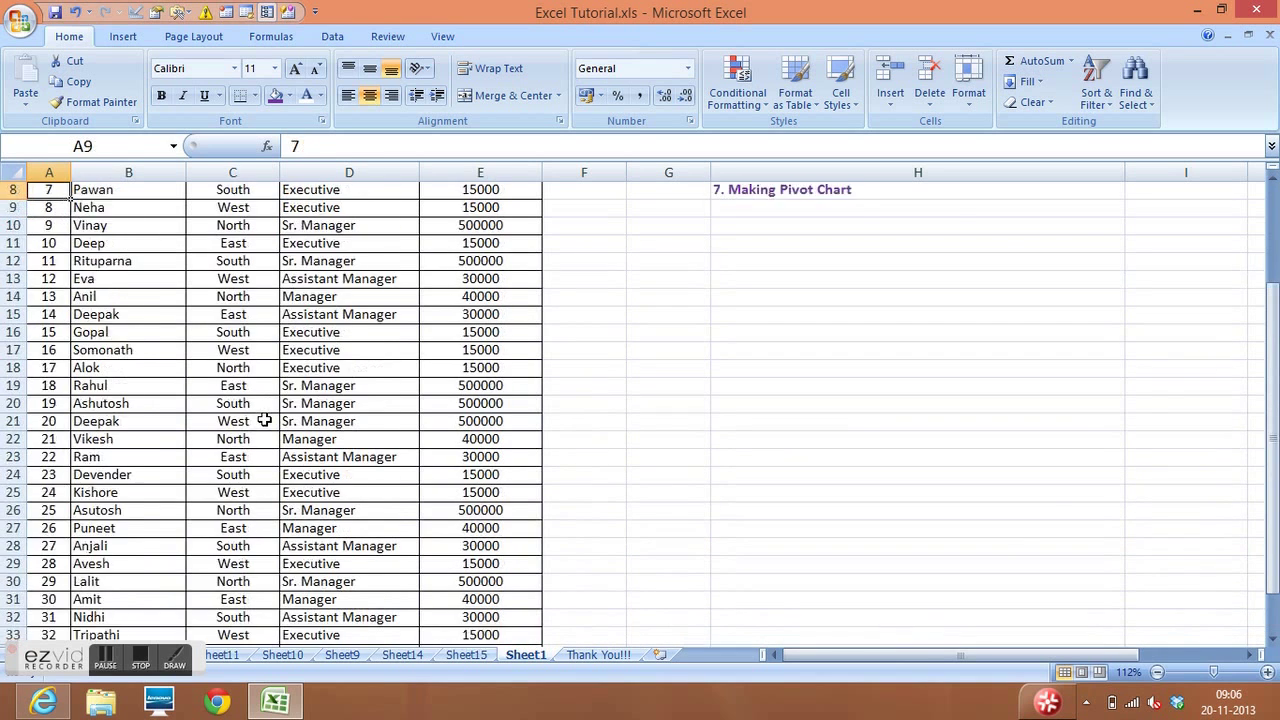
key(ctrl+Home)
click(327, 271)
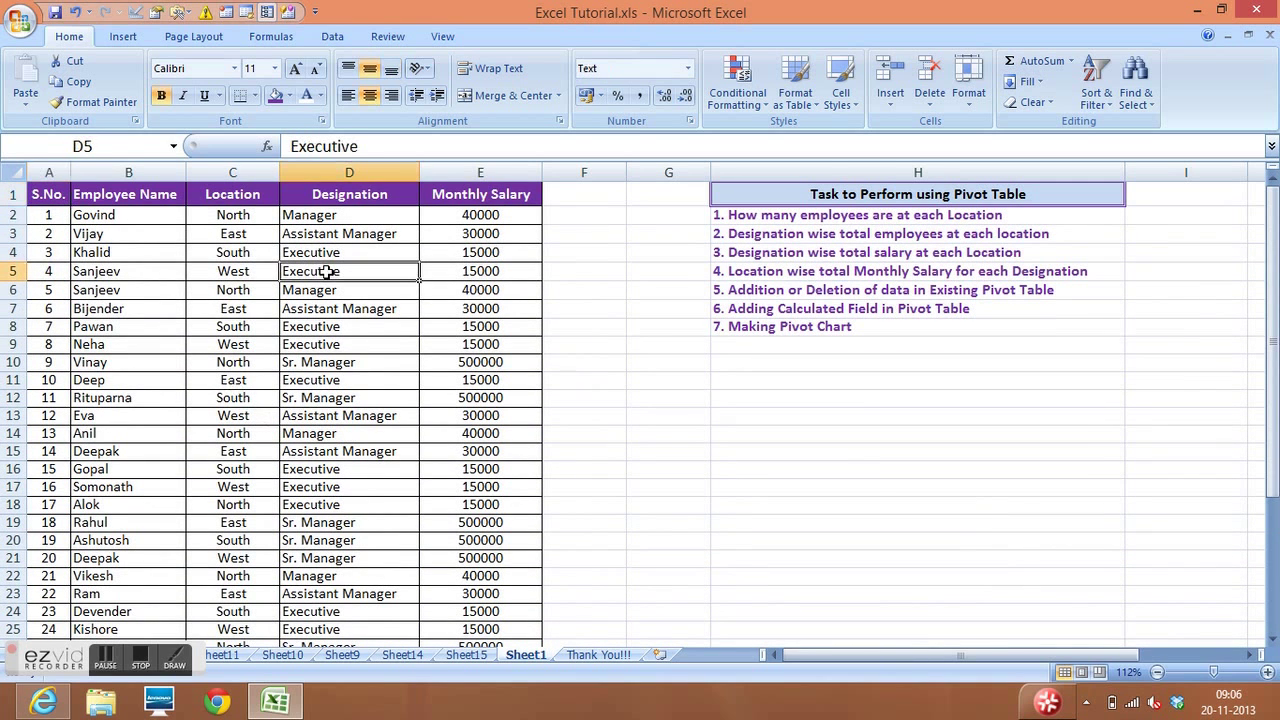
click(12, 215)
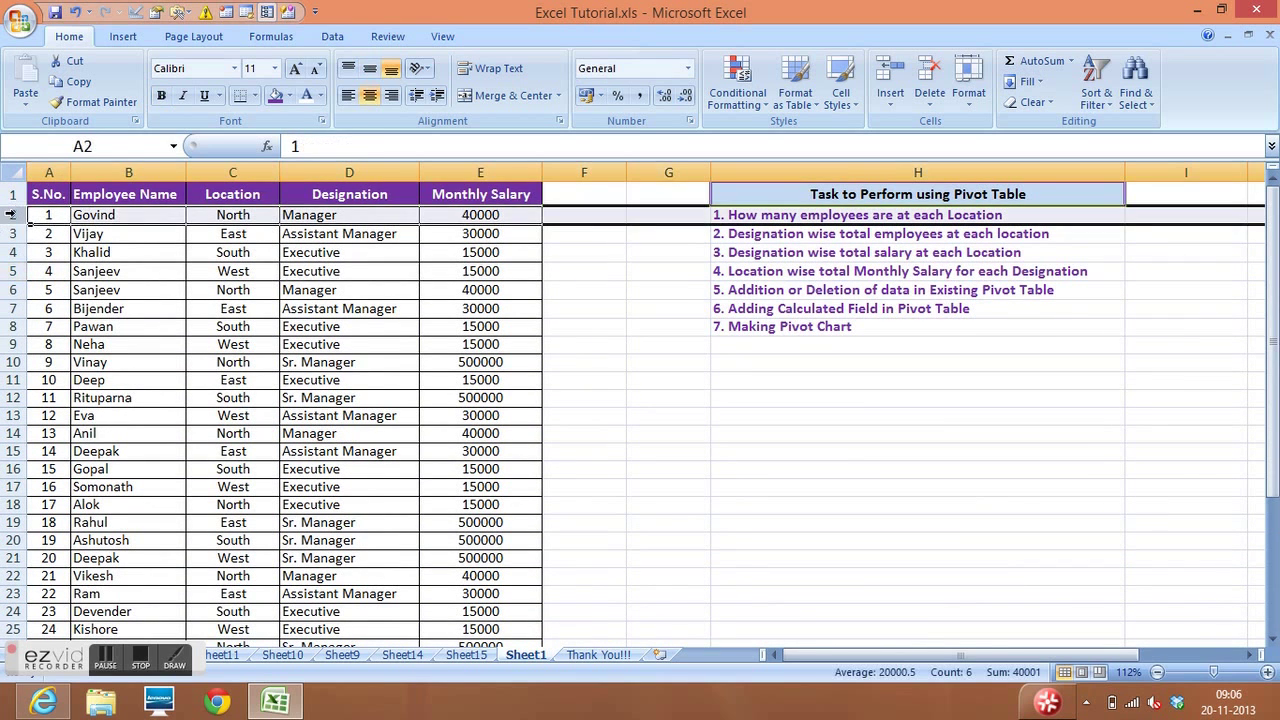
click(94, 255)
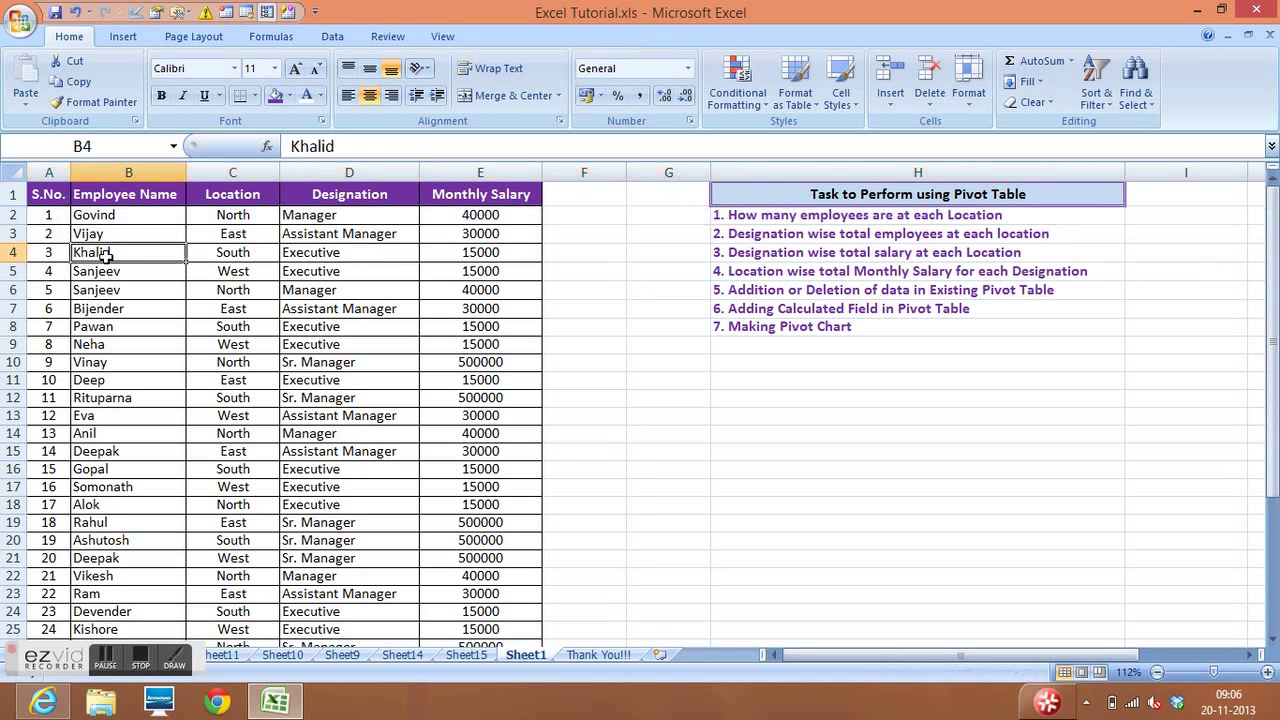
Step: Start a new record in row 38 below the employee data on Sheet1 with S.No. 37 and Employee Name abc
key(ctrl+Down)
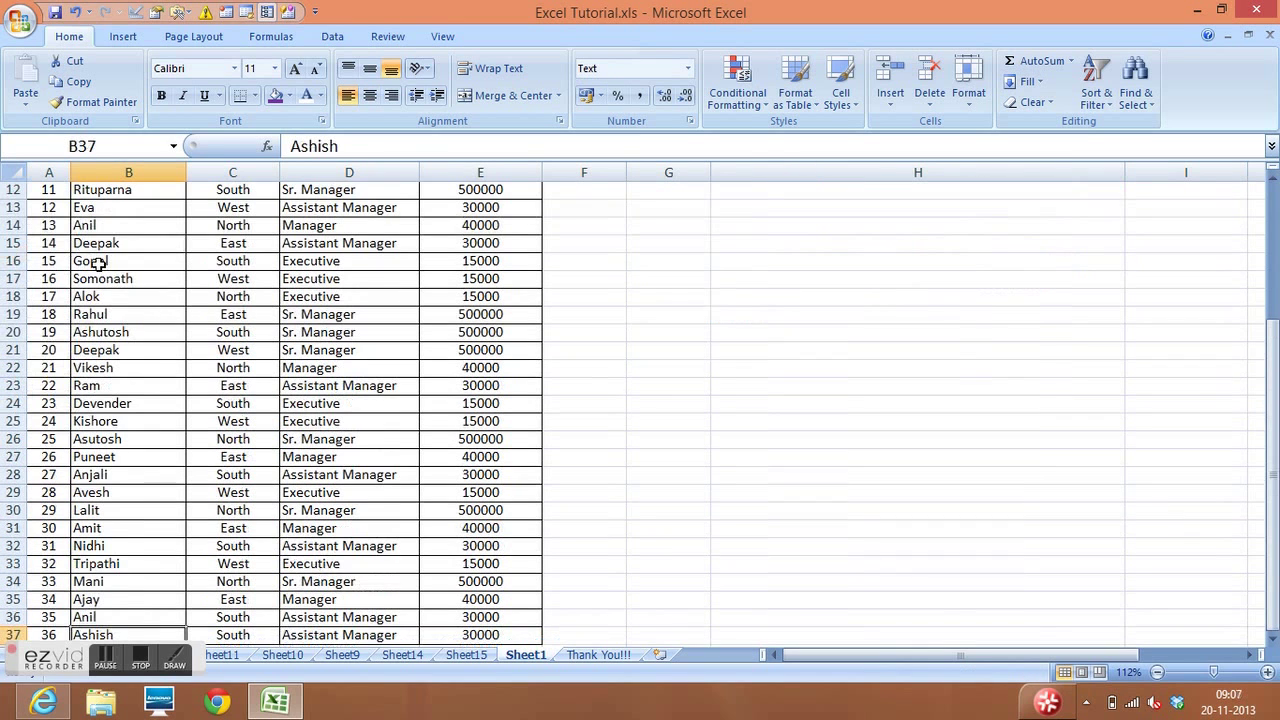
key(Down)
key(Down)
key(Down)
key(Down)
key(Down)
key(Down)
key(Up)
key(Up)
key(Up)
key(Up)
key(Up)
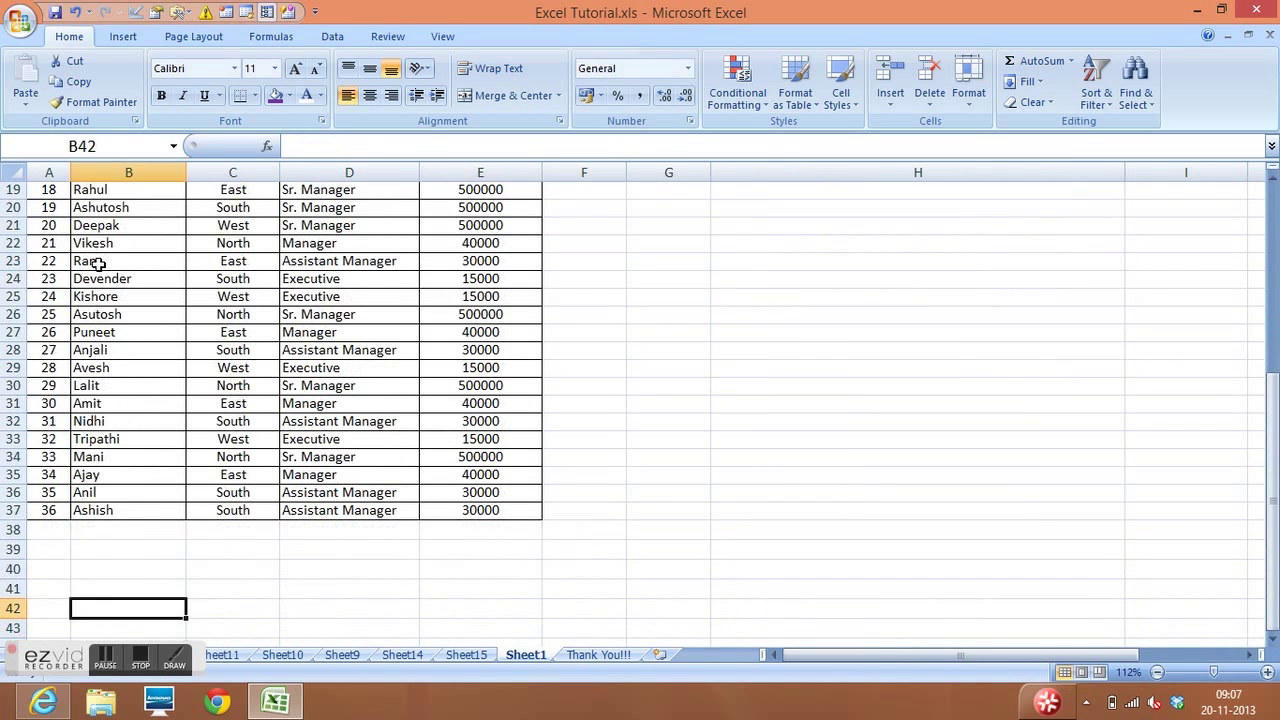
key(Left)
text(37)
key(Return)
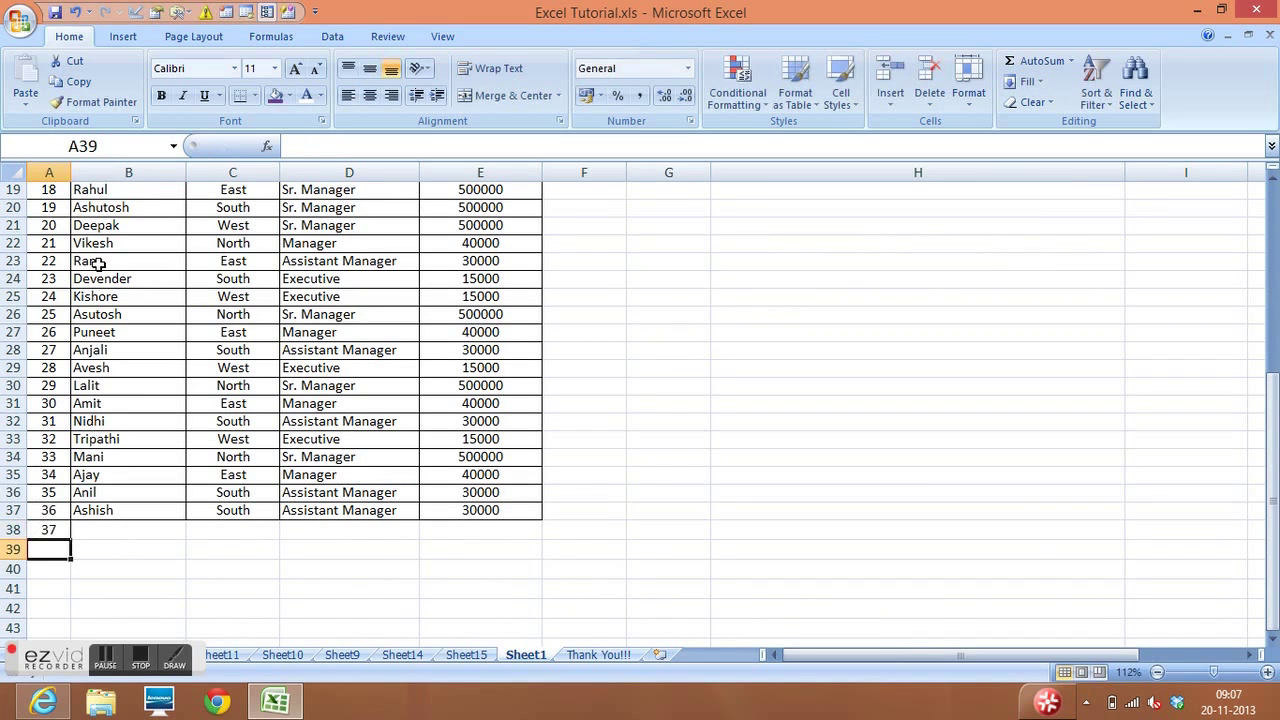
key(Up)
key(Right)
text(abc)
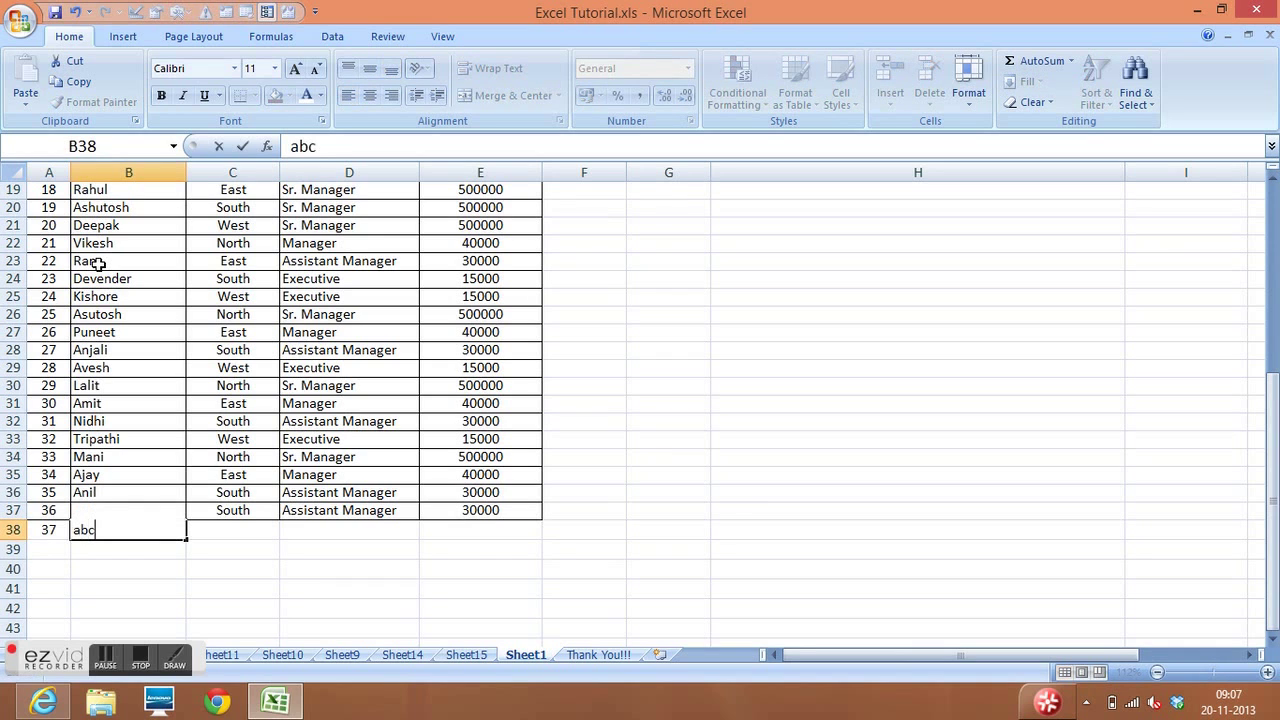
key(Return)
text(1)
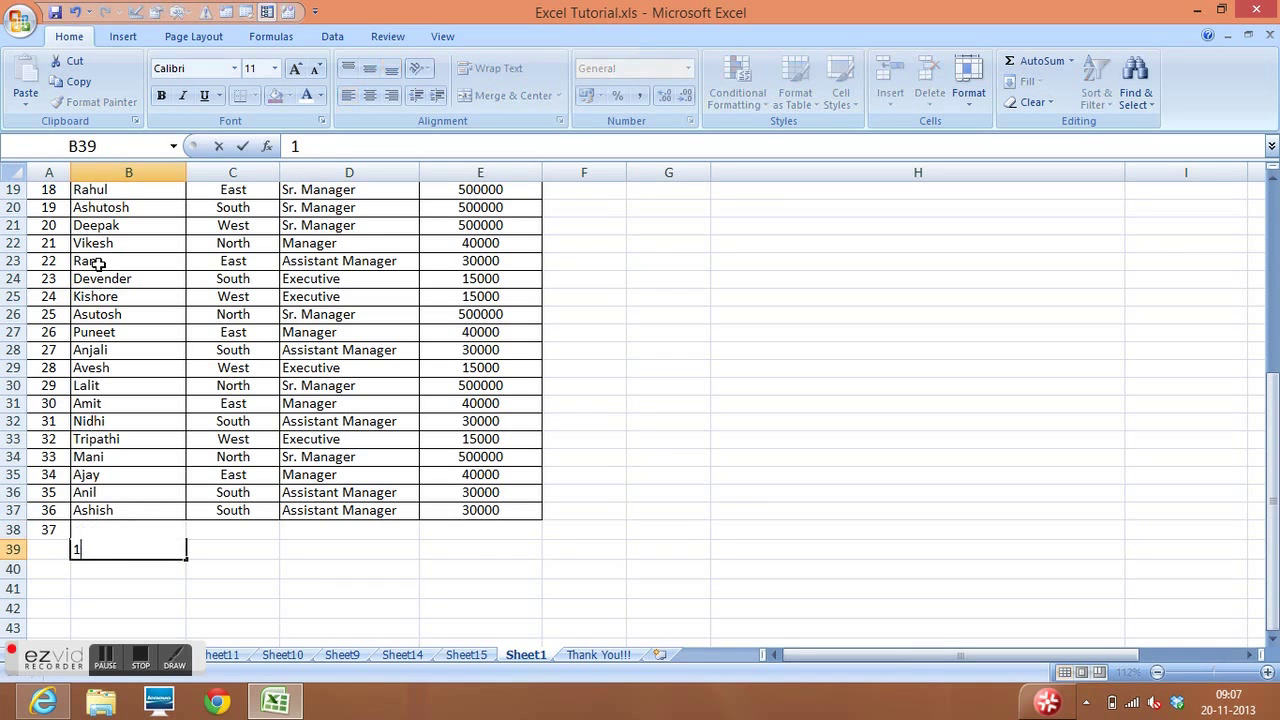
key(Return)
key(Up)
key(Delete)
key(Up)
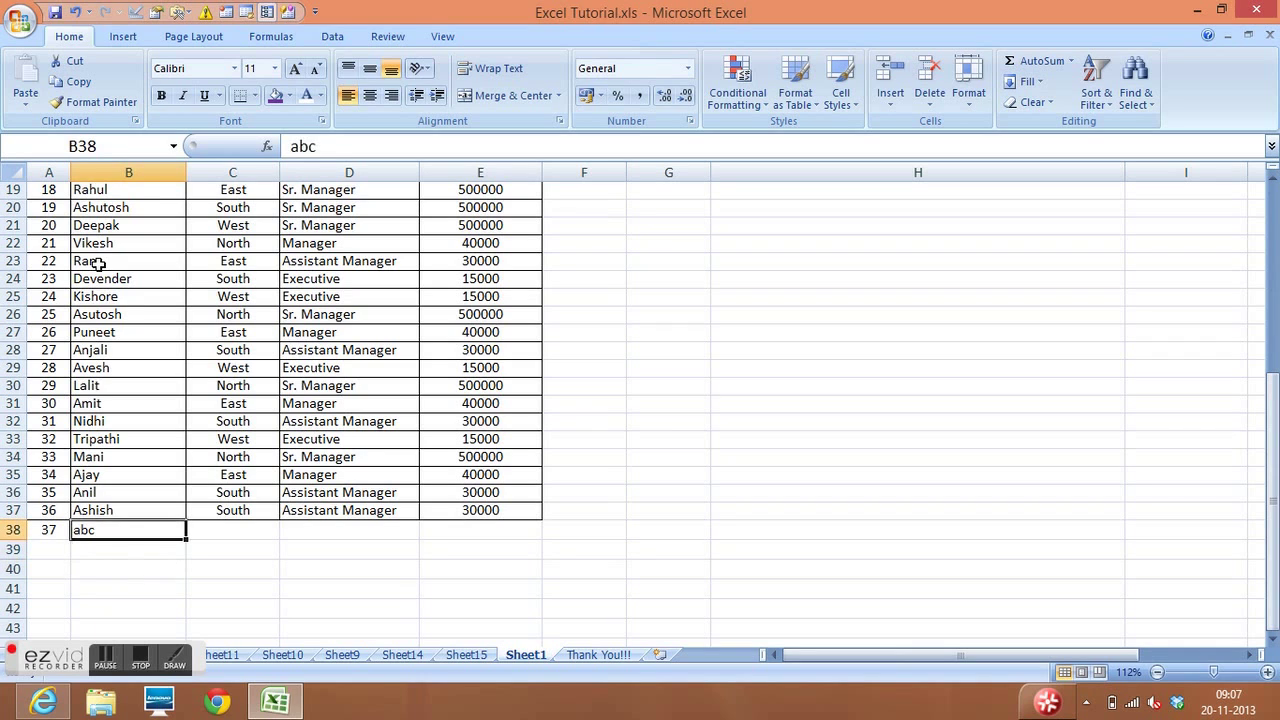
Step: Complete record 37 with the Location South filled from the row above, the Designation Manager and a Monthly Salary of 40000
key(Right)
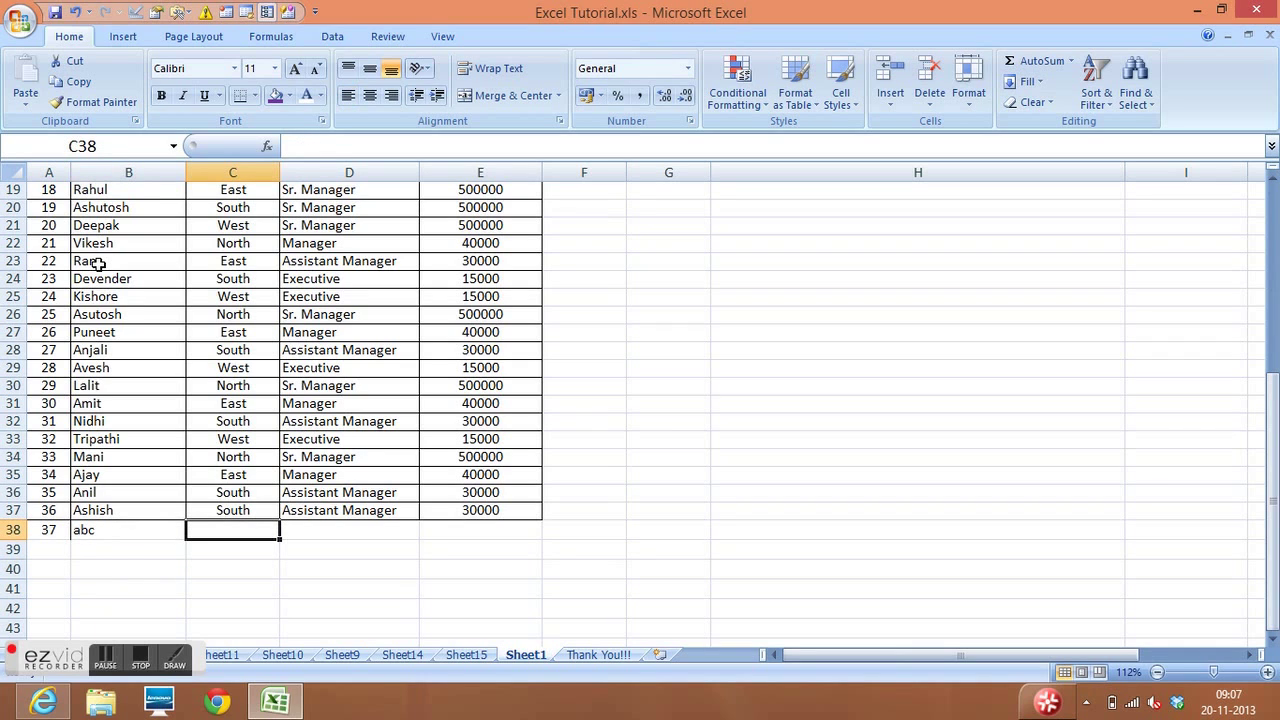
key(ctrl+d)
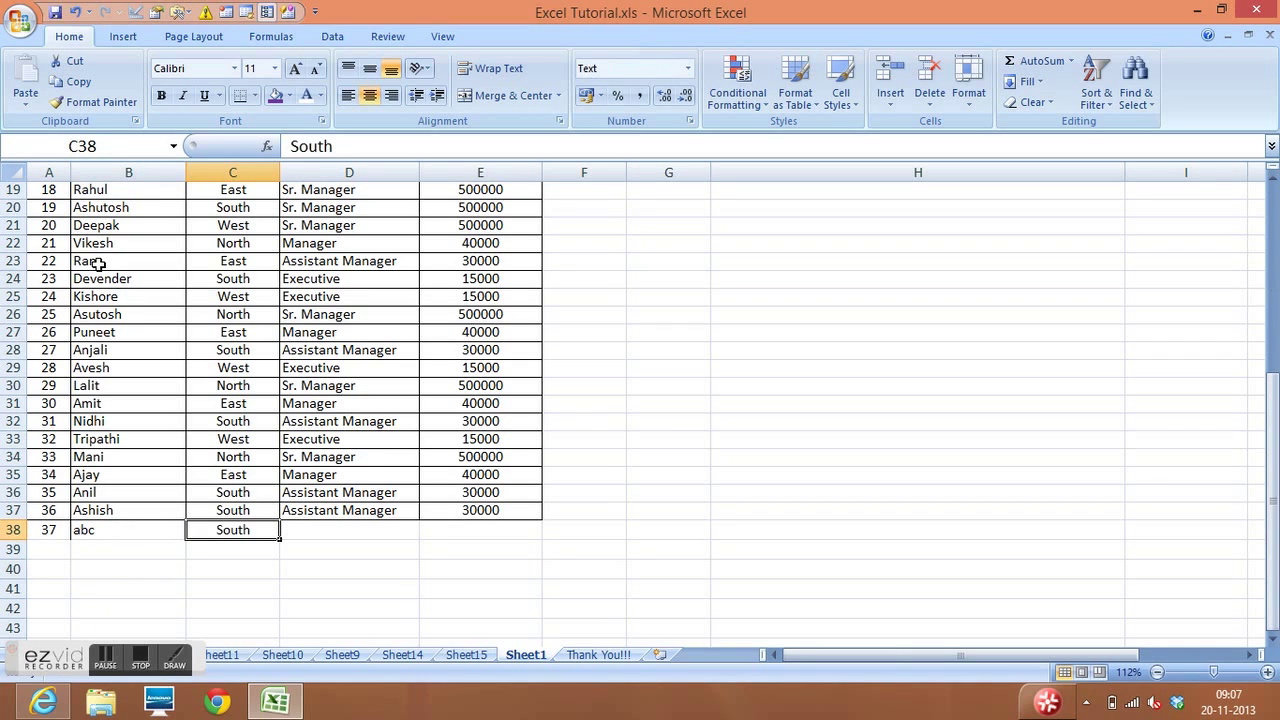
click(324, 529)
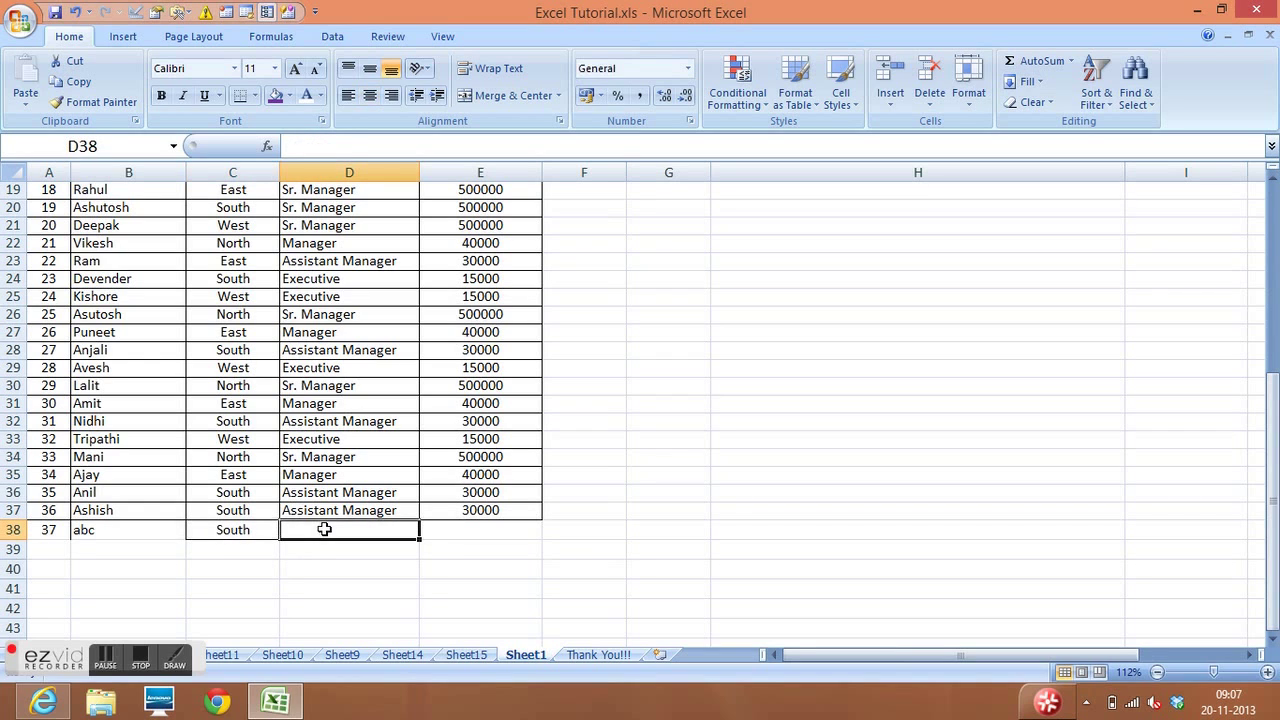
text(M)
key(Return)
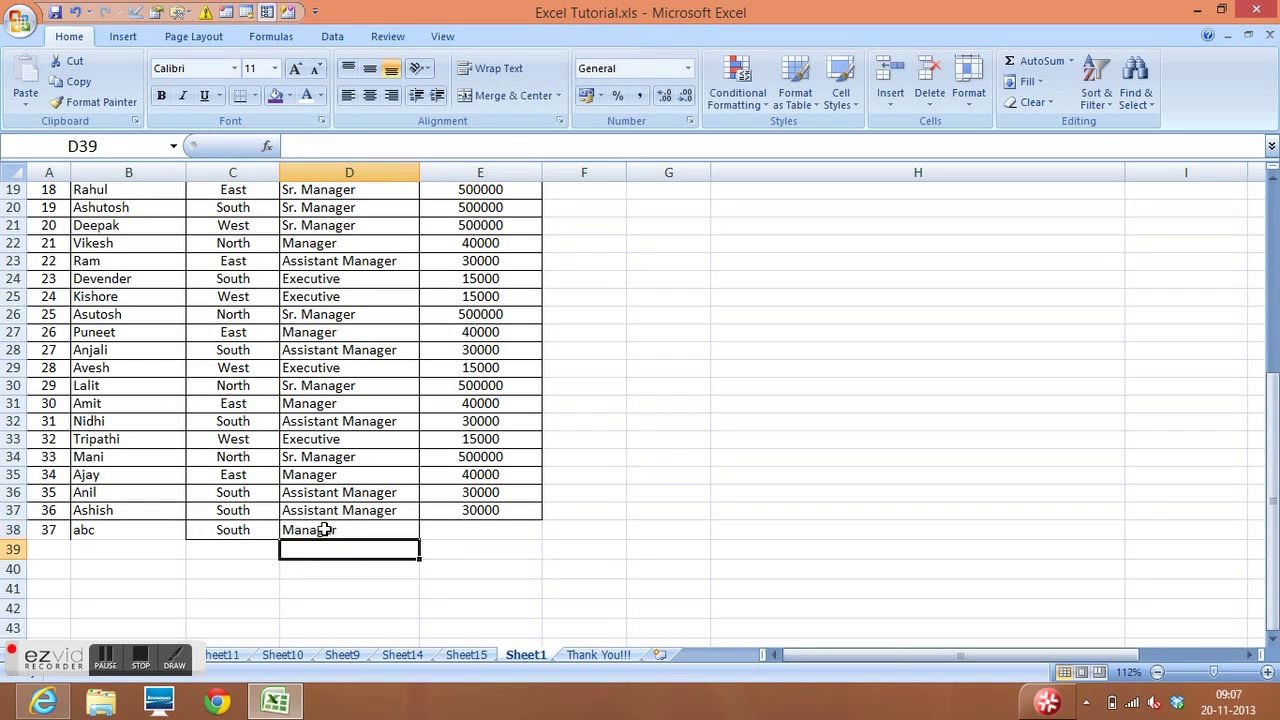
click(325, 530)
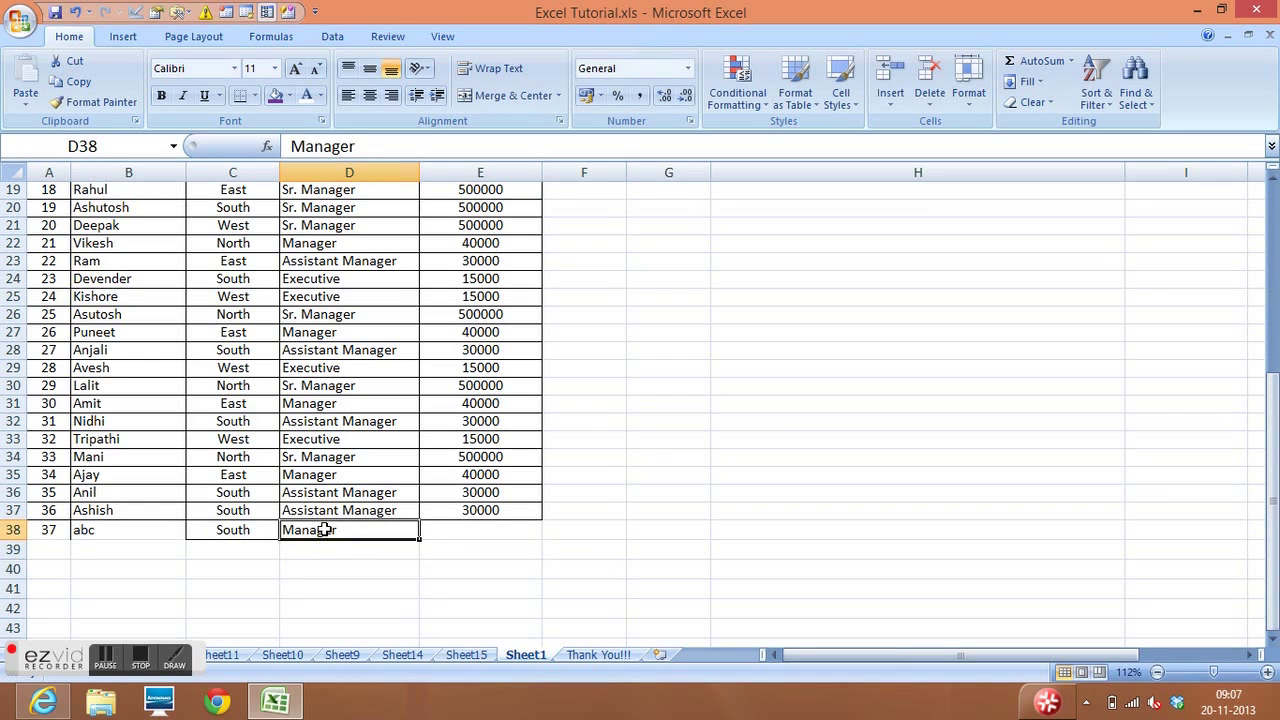
key(Tab)
text(40000)
key(Return)
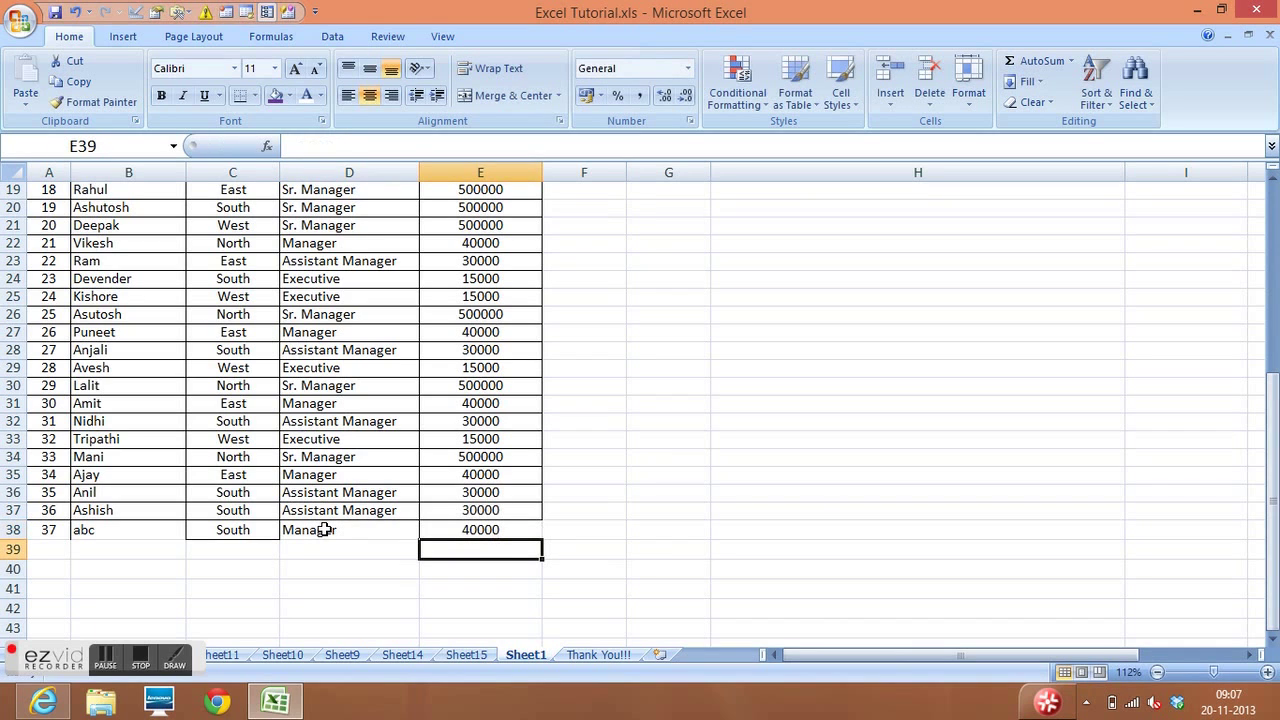
Step: Check the new record in row 38 and return to the header row of the employee data
click(50, 531)
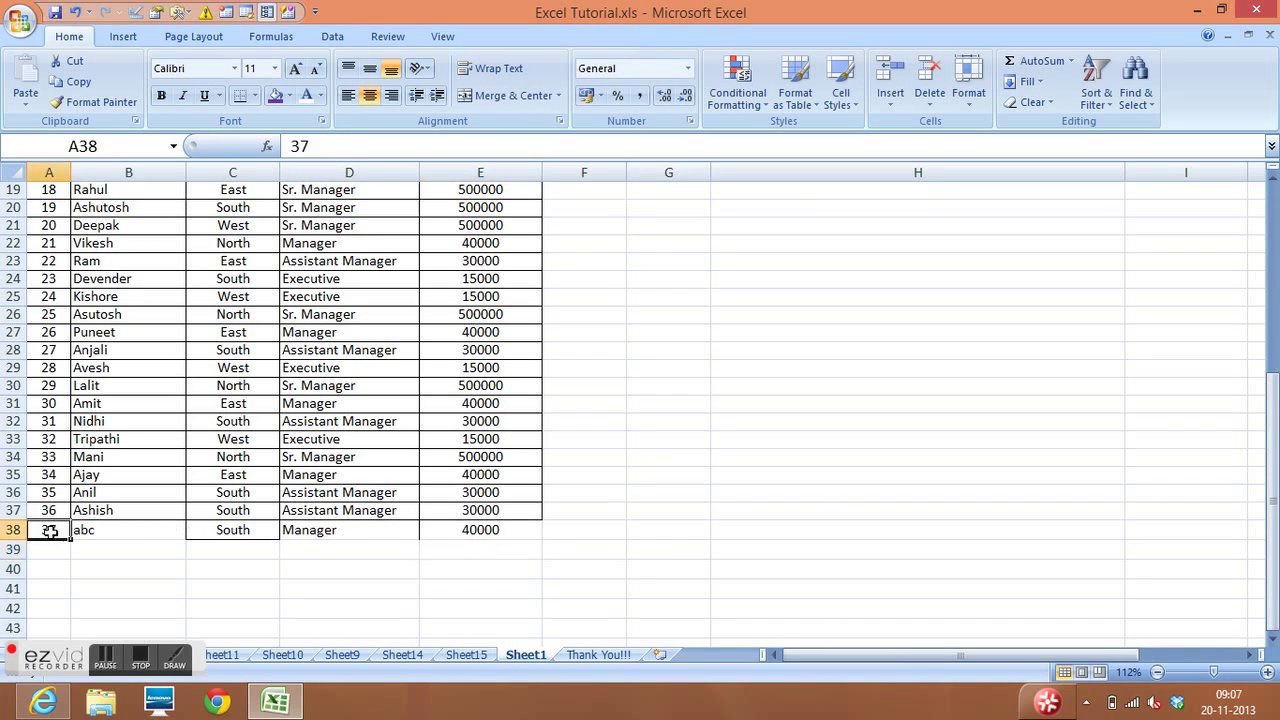
click(356, 458)
key(Up)
key(Up)
key(Up)
key(Up)
key(Up)
key(Up)
key(Up)
key(Up)
key(Up)
key(Up)
key(Up)
key(Up)
key(Up)
key(Up)
key(Up)
key(Up)
key(Up)
key(Up)
key(Up)
key(Up)
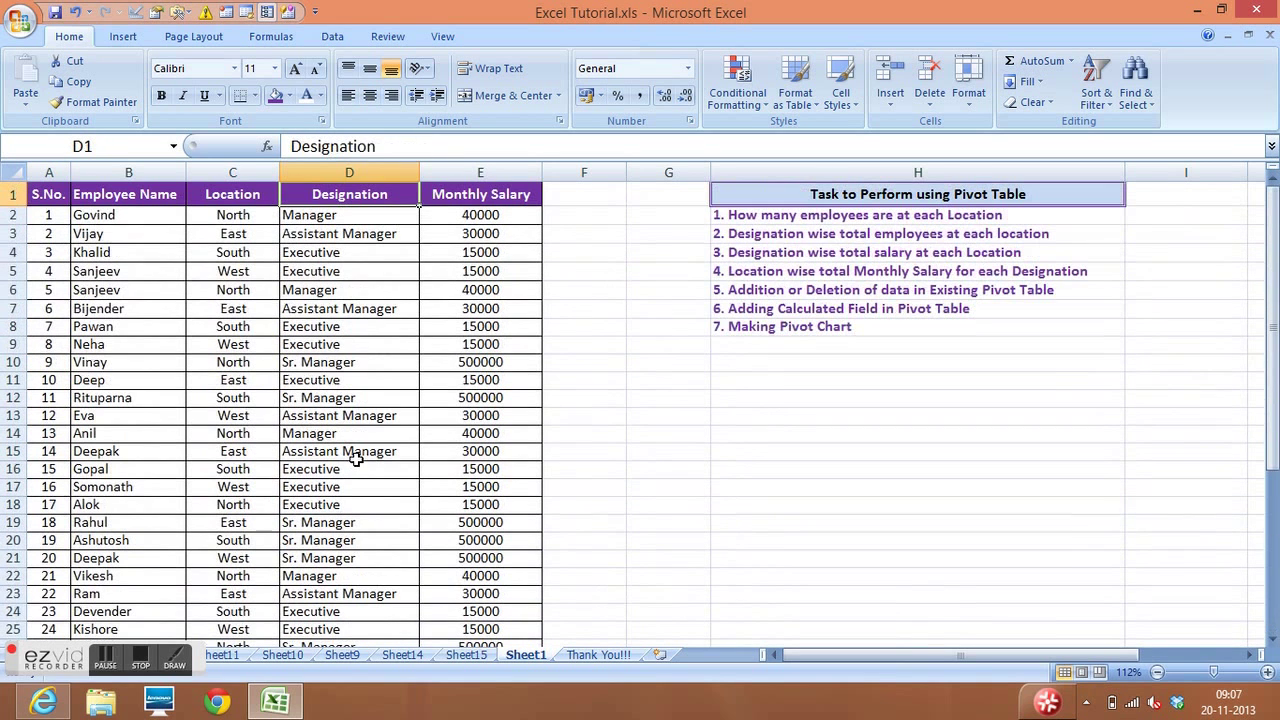
Step: Extend the Sheet15 pivot table's data source to Sheet1!$A$1:$E$38 and refresh the pivot table
click(463, 656)
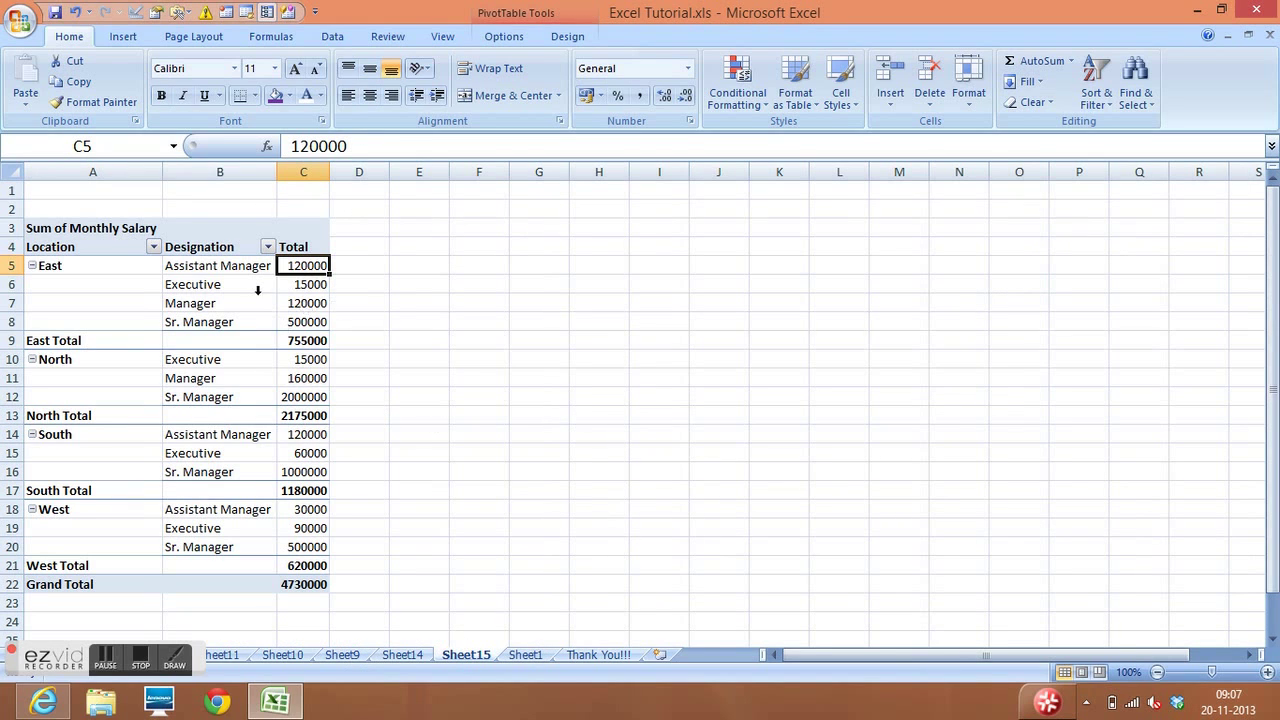
click(228, 251)
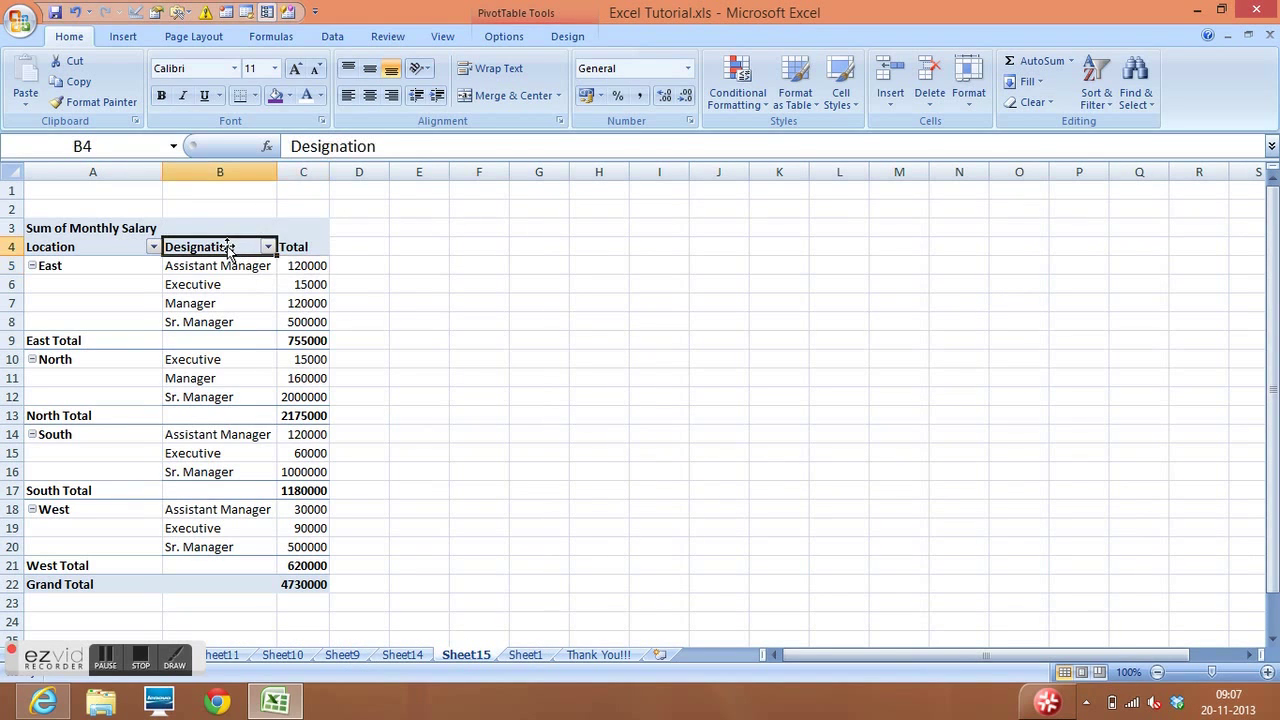
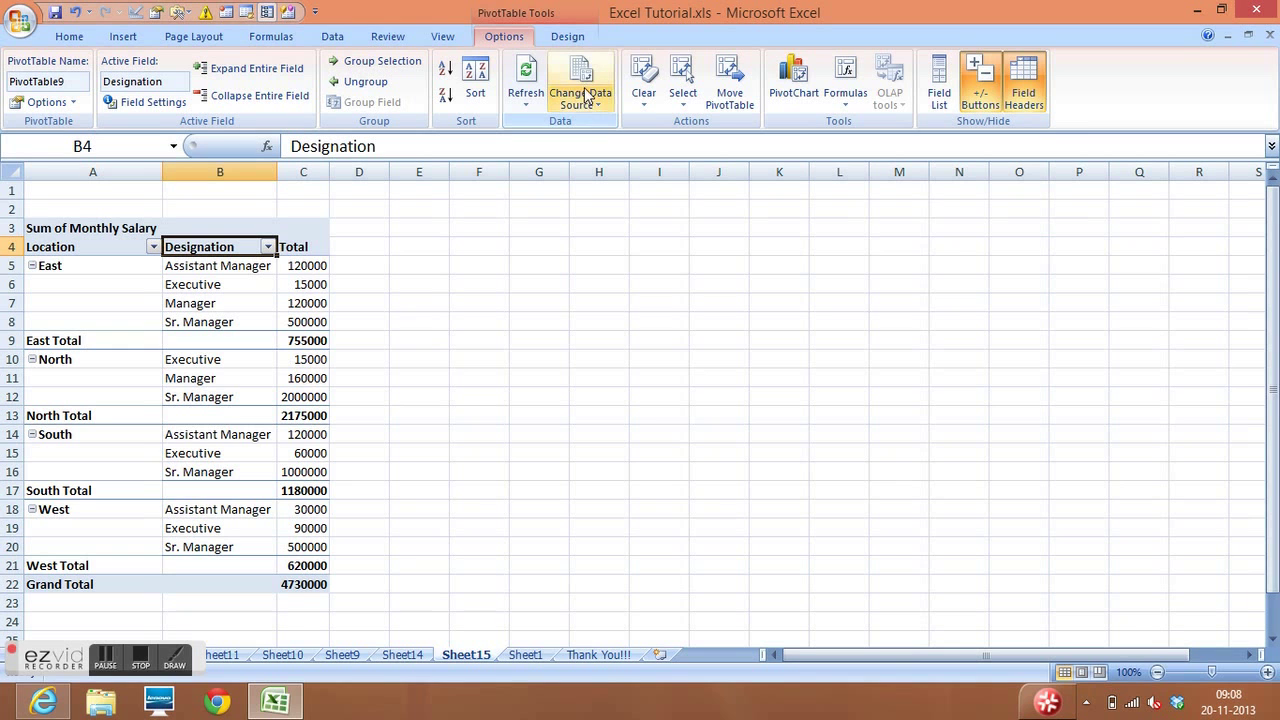
click(587, 97)
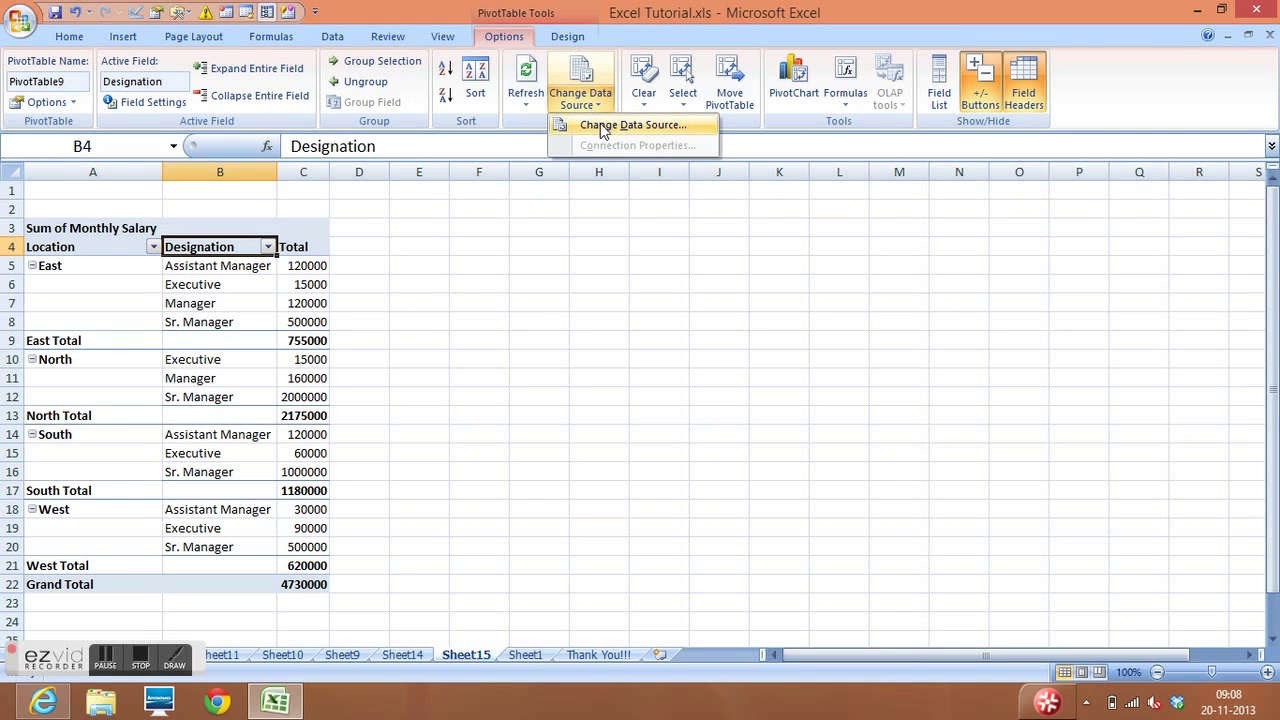
click(602, 126)
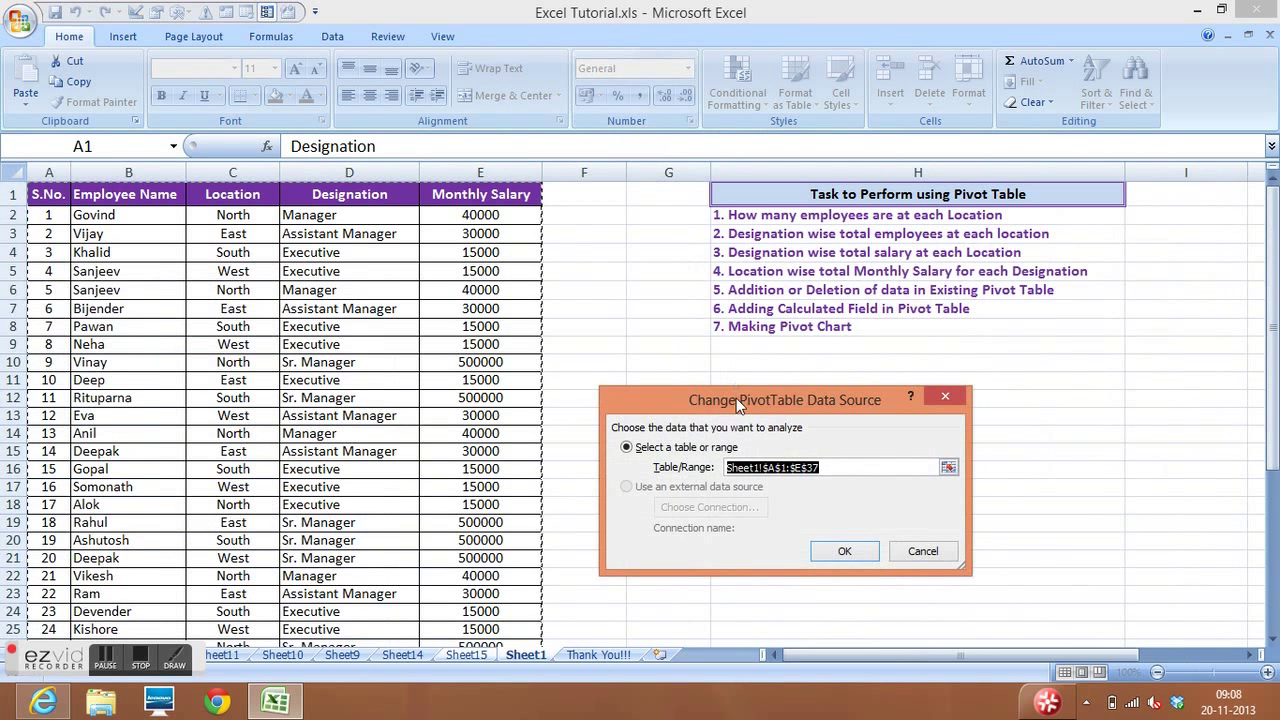
drag(734, 357, 702, 227)
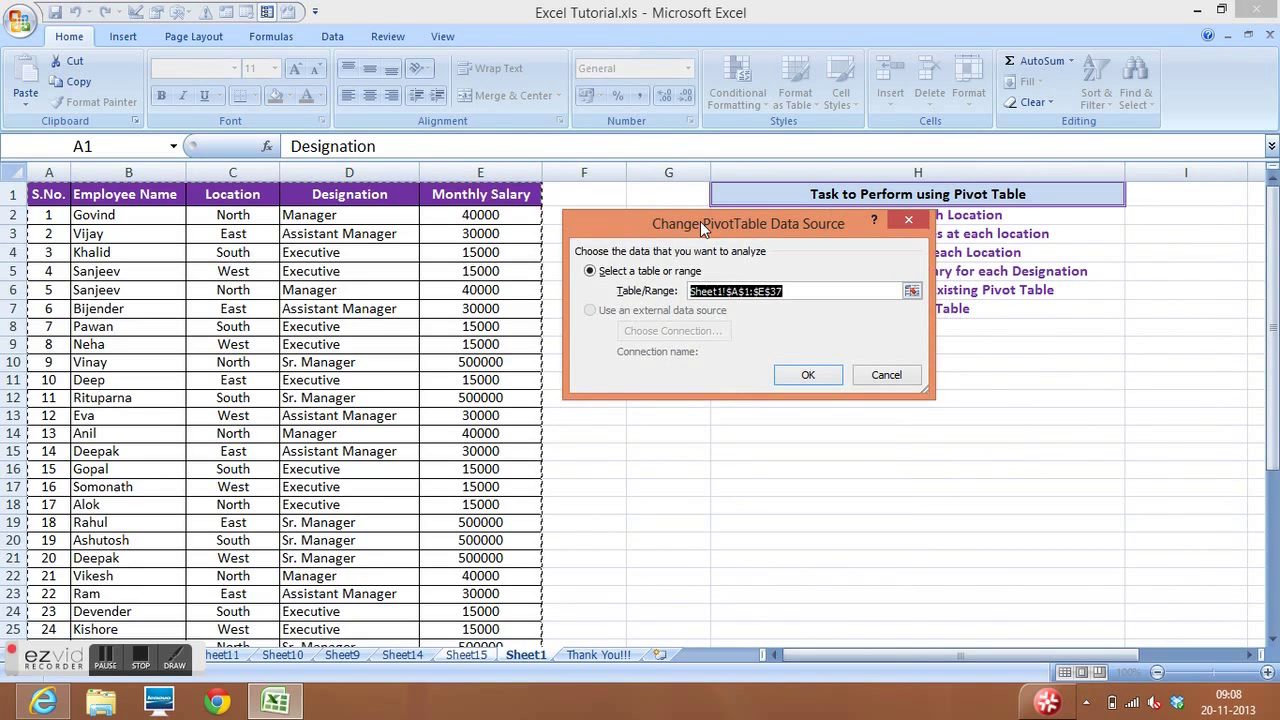
click(789, 291)
key(BackSpace)
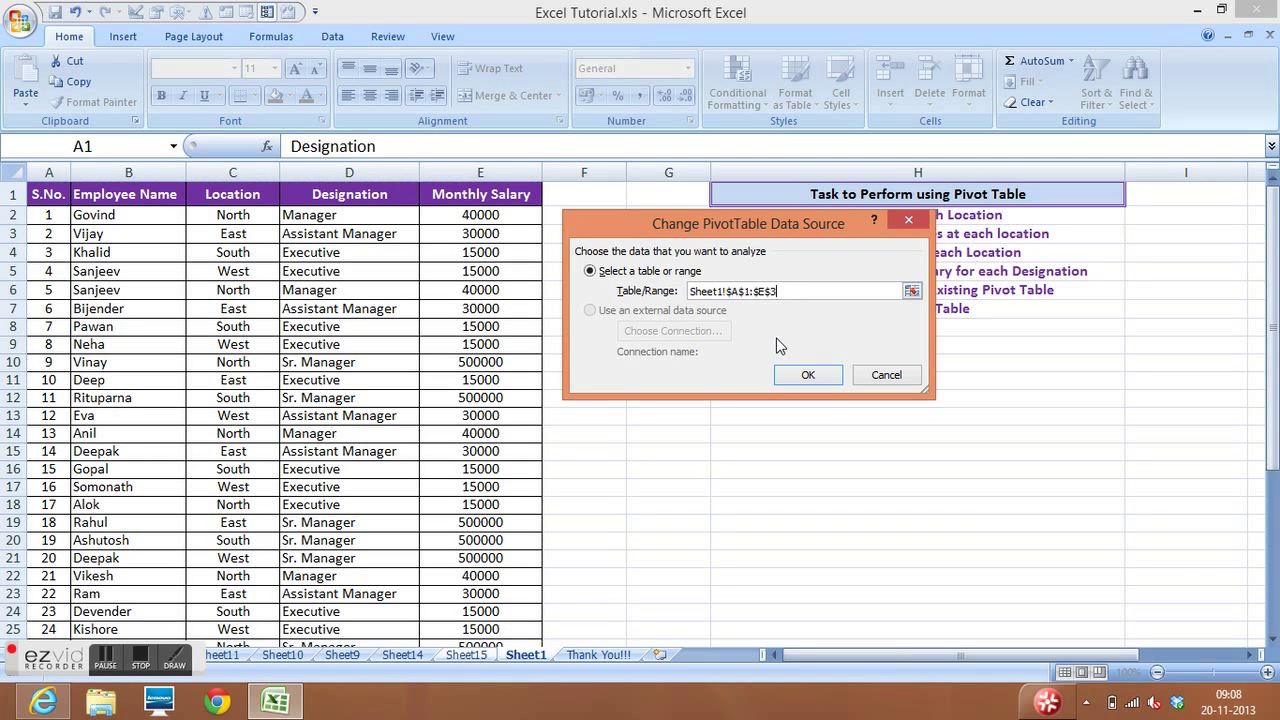
text(8)
click(808, 376)
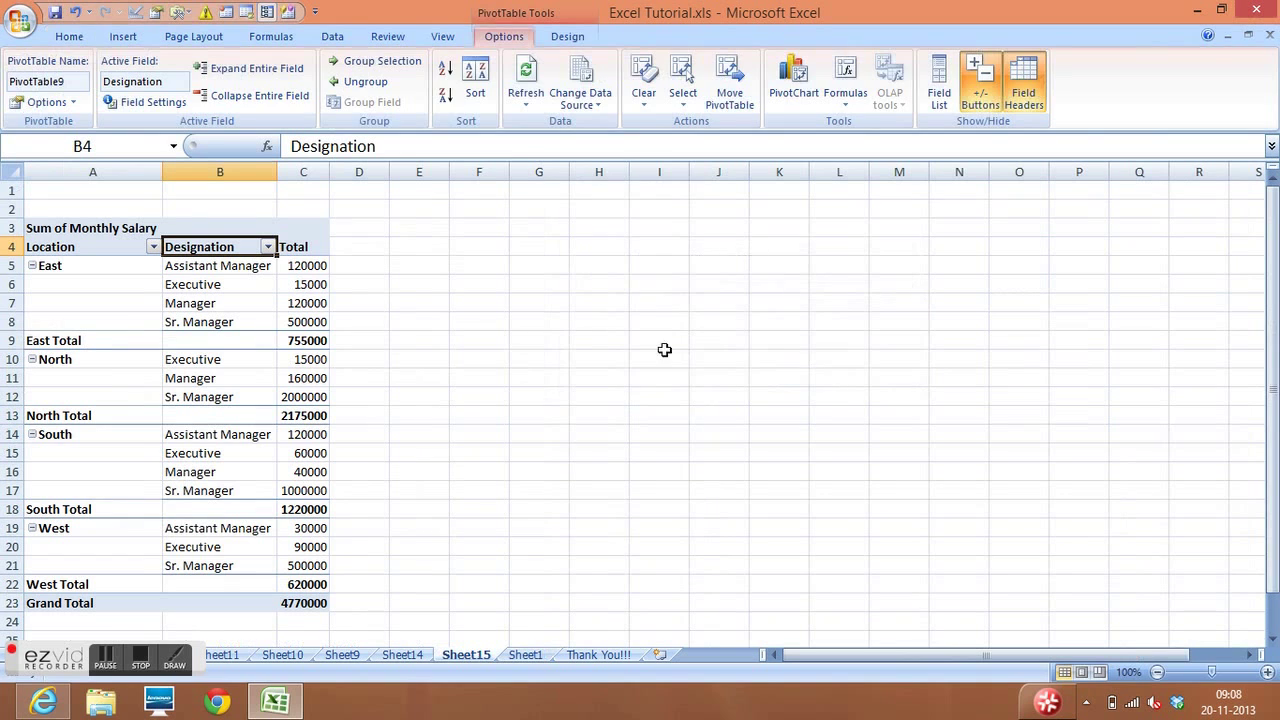
right_click(213, 250)
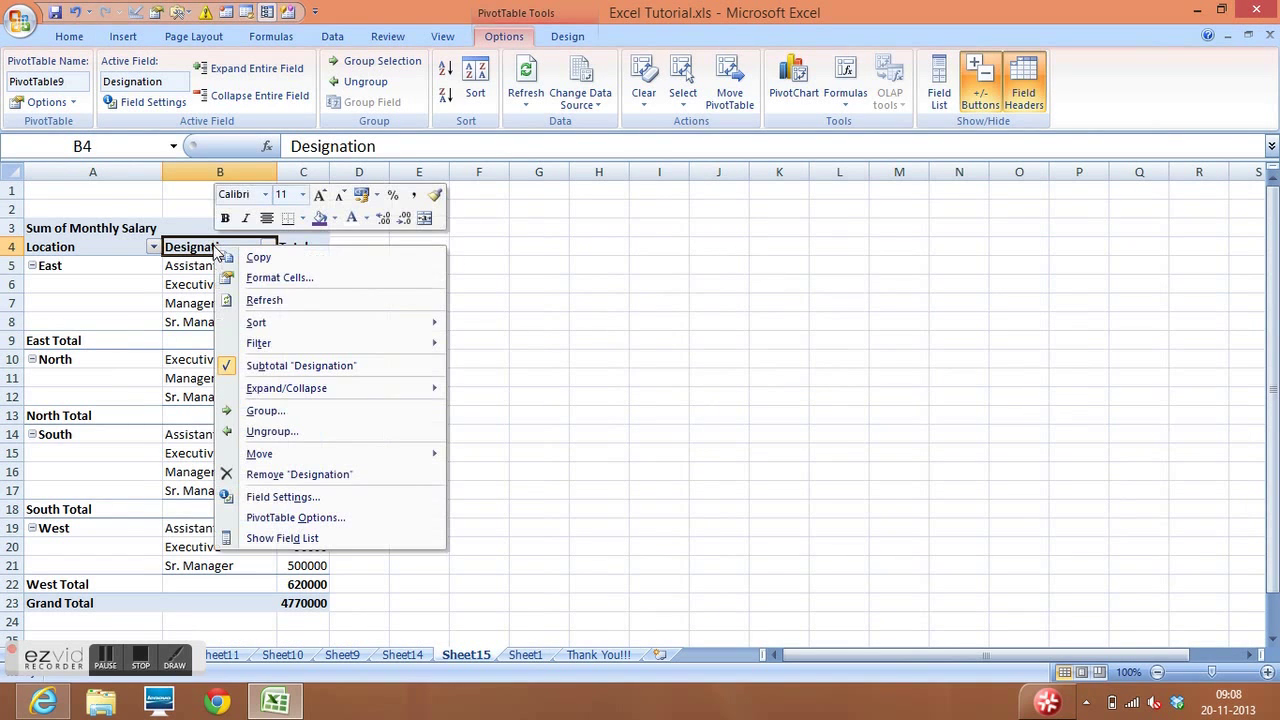
click(265, 299)
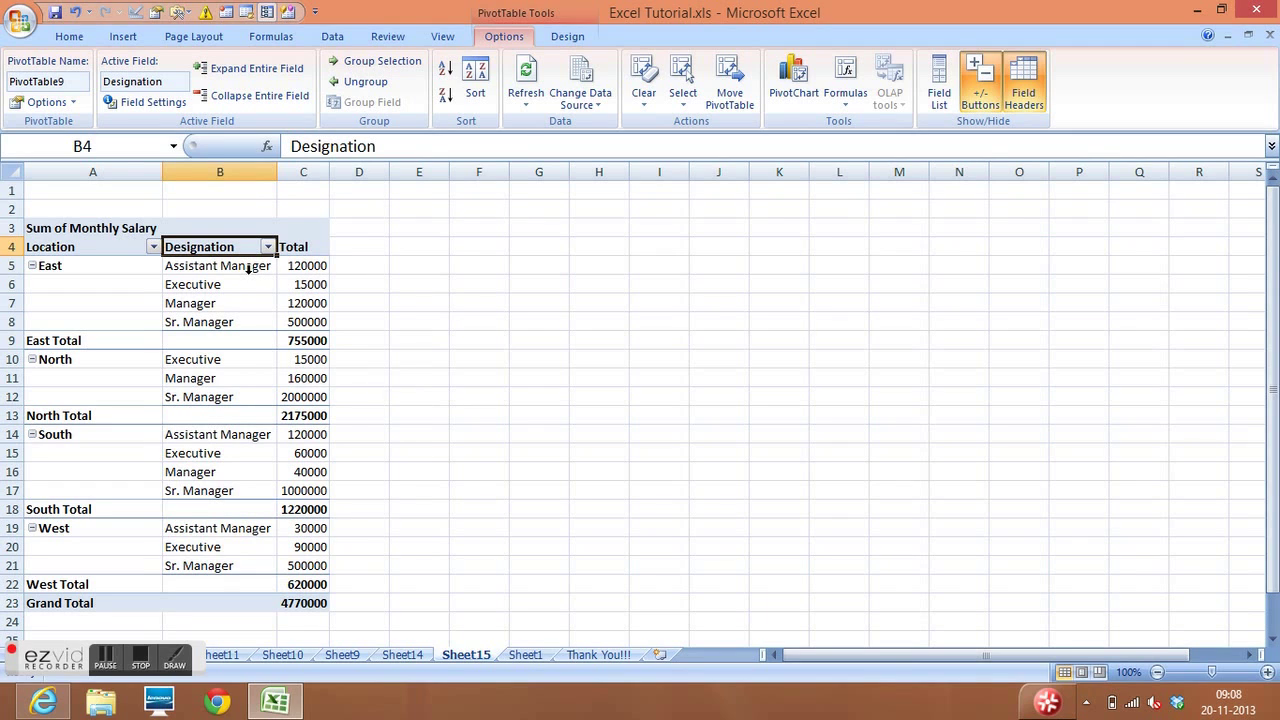
Step: Compare the employee data on Sheet1 with the updated pivot table on Sheet15
click(533, 655)
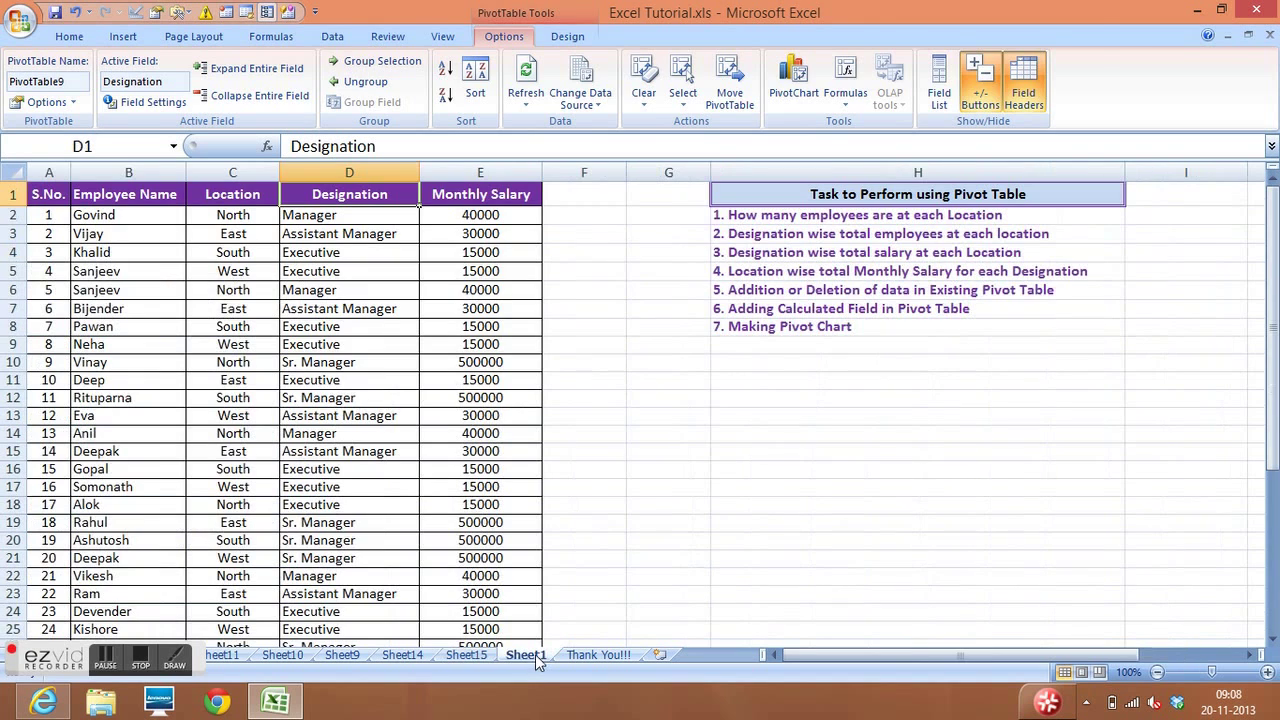
click(466, 655)
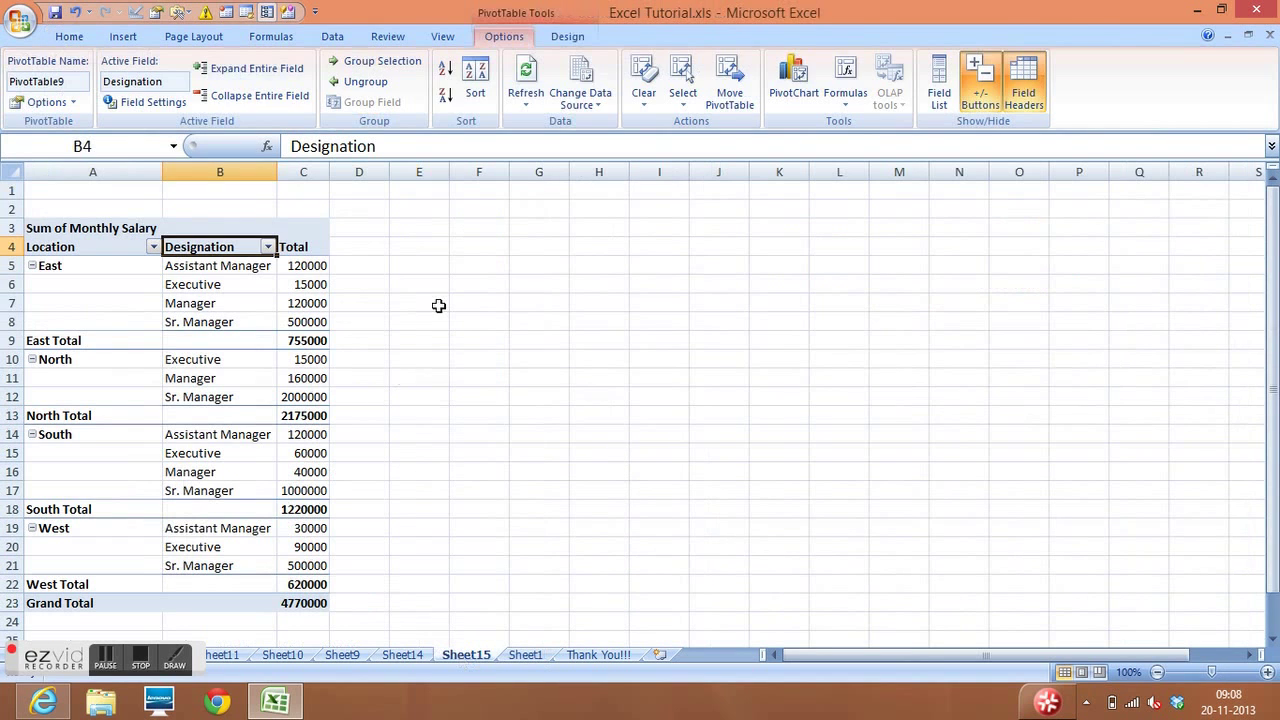
click(408, 303)
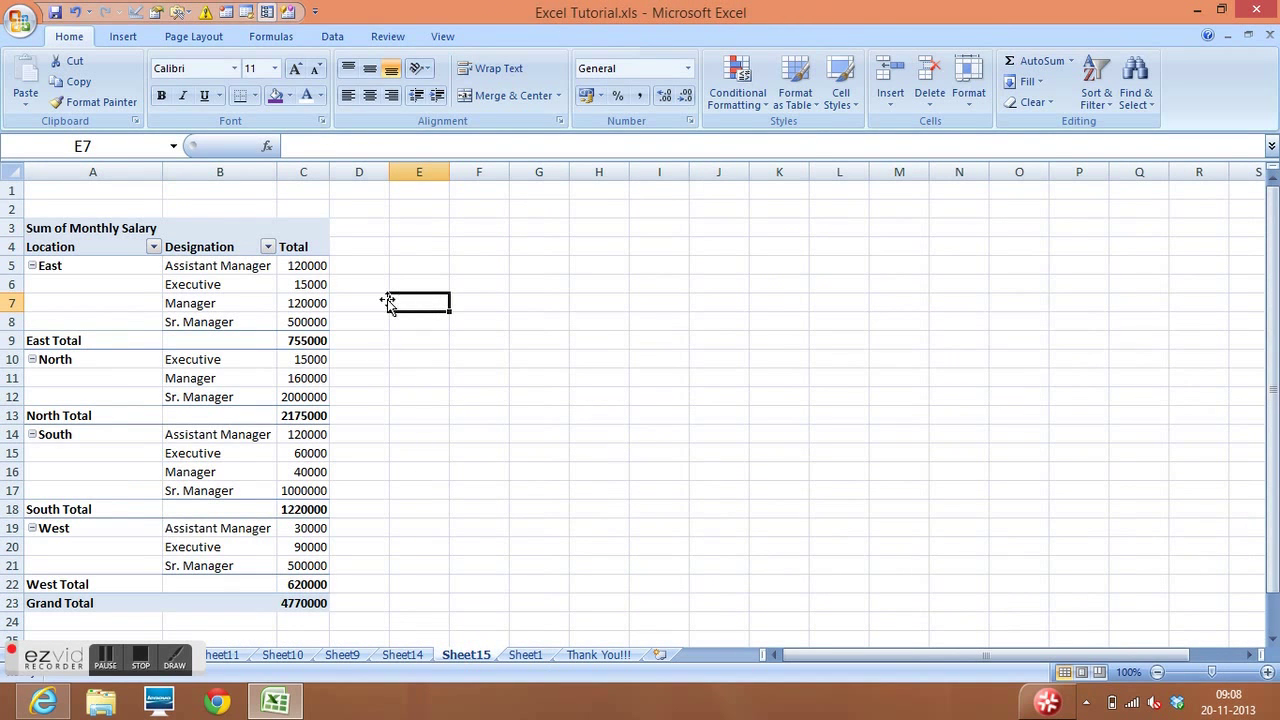
click(207, 250)
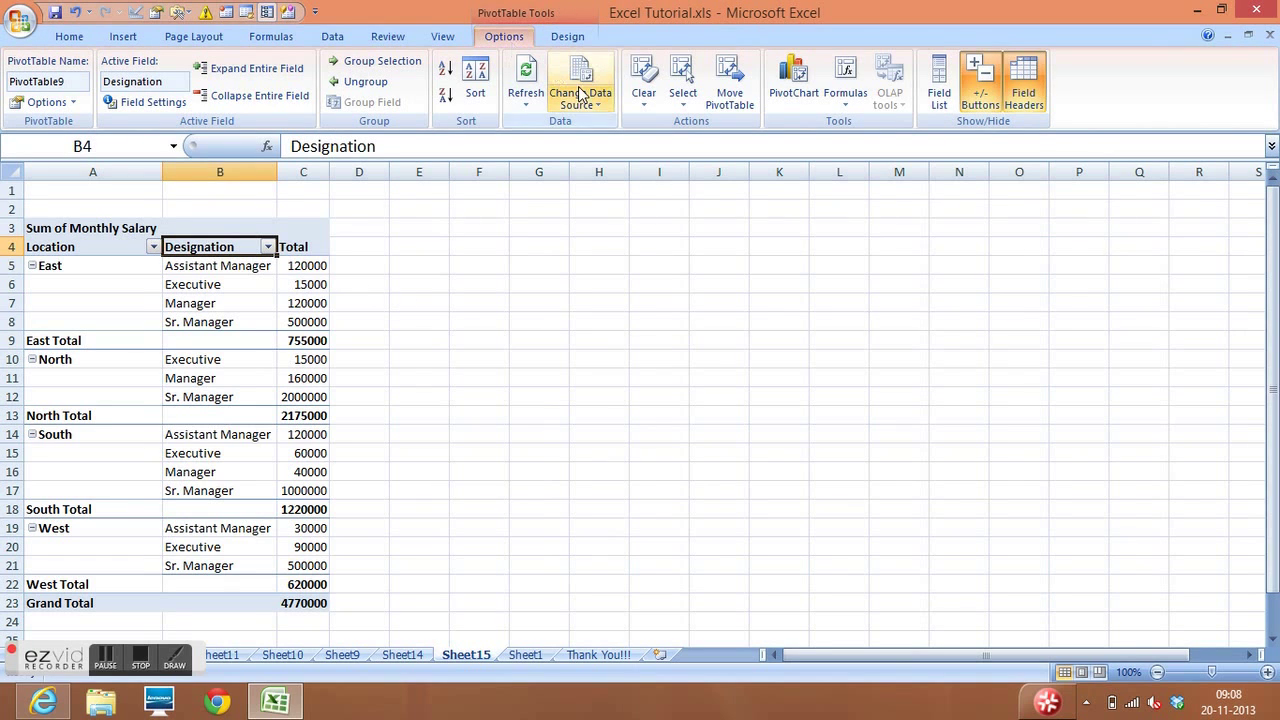
click(247, 289)
Step: Read the fifth and sixth tasks on Sheet1, about adding or deleting pivot data and adding a calculated field
click(525, 655)
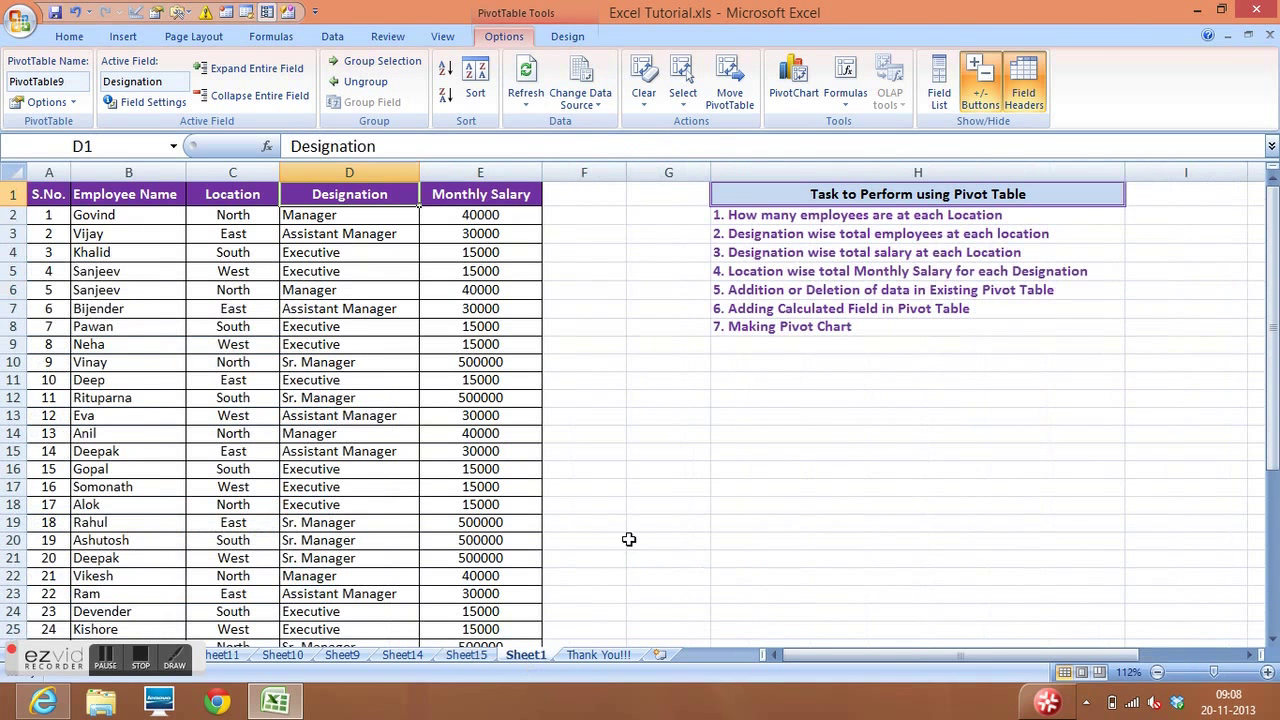
click(836, 292)
click(838, 309)
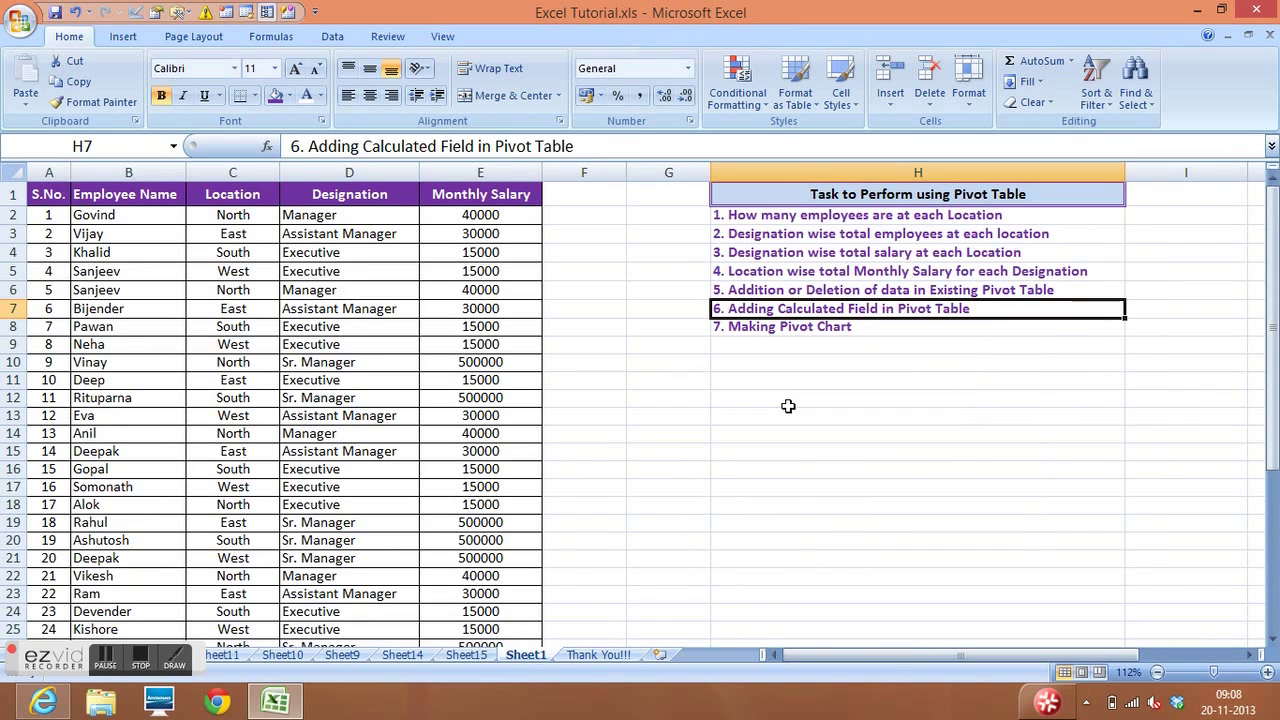
Step: Remove Designation from the row labels of the Sheet15 pivot table and close the PivotTable Field List
click(466, 655)
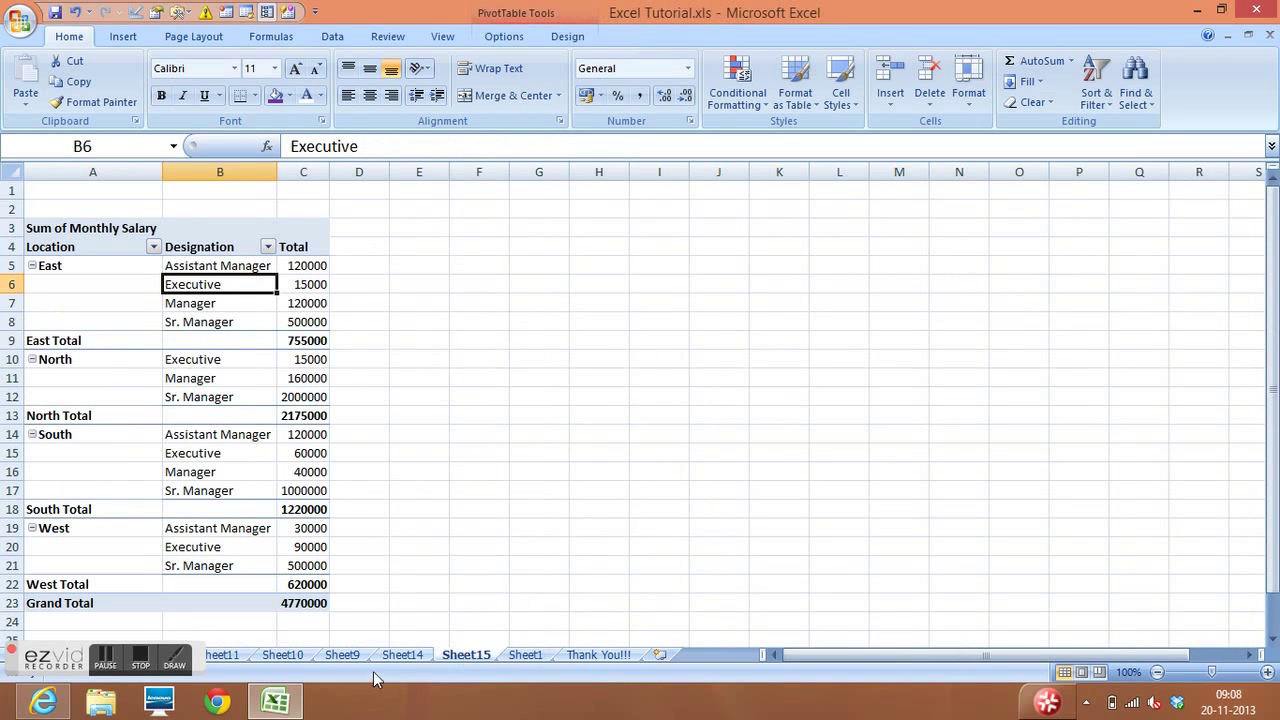
click(215, 247)
right_click(217, 250)
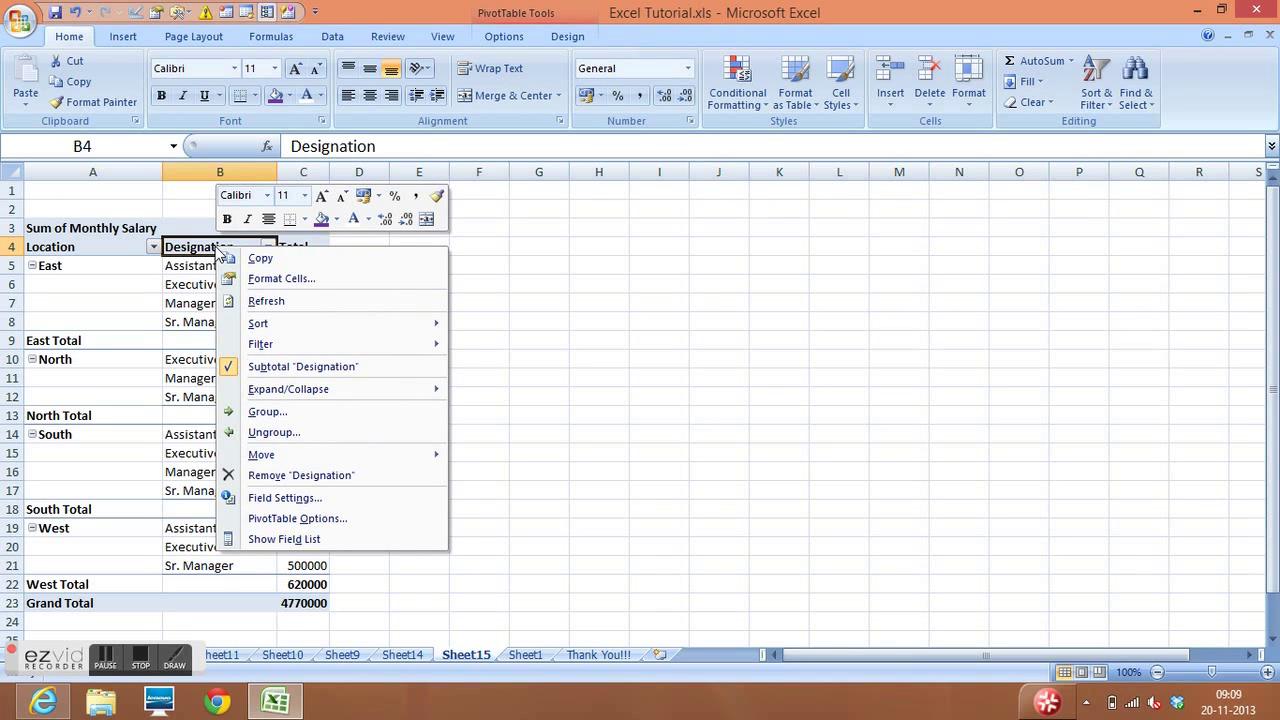
click(281, 540)
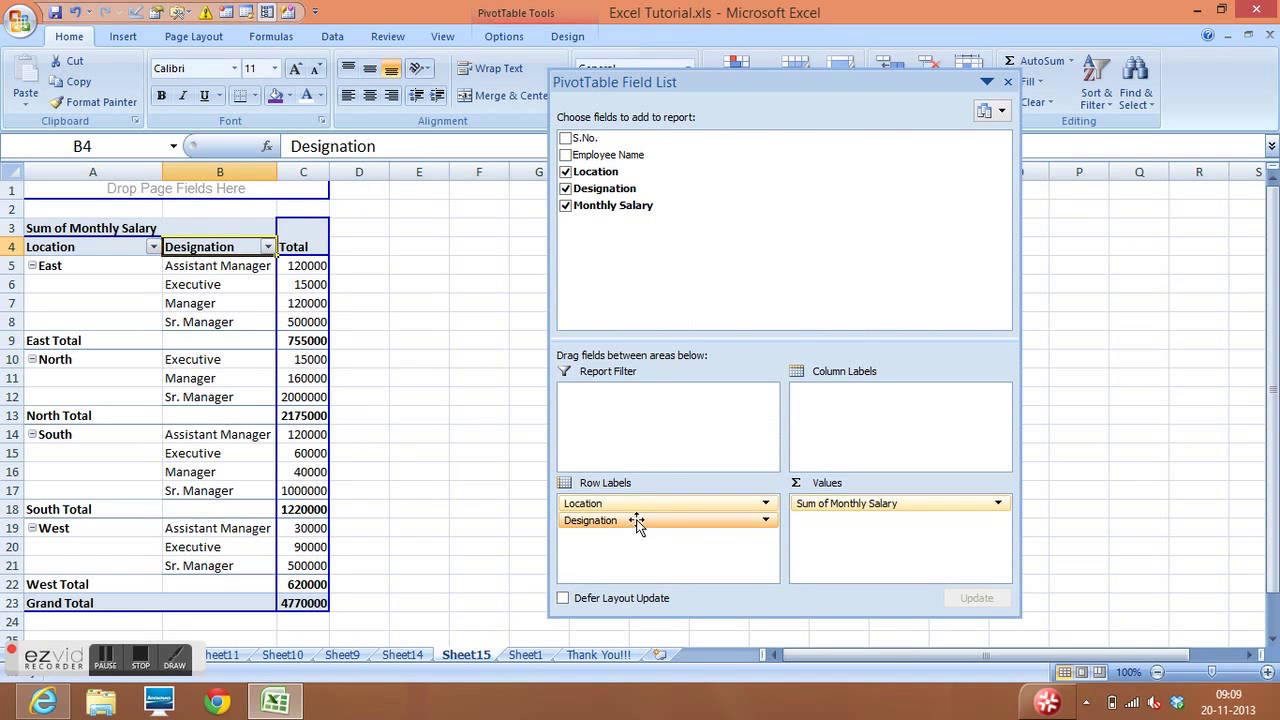
drag(636, 521, 707, 272)
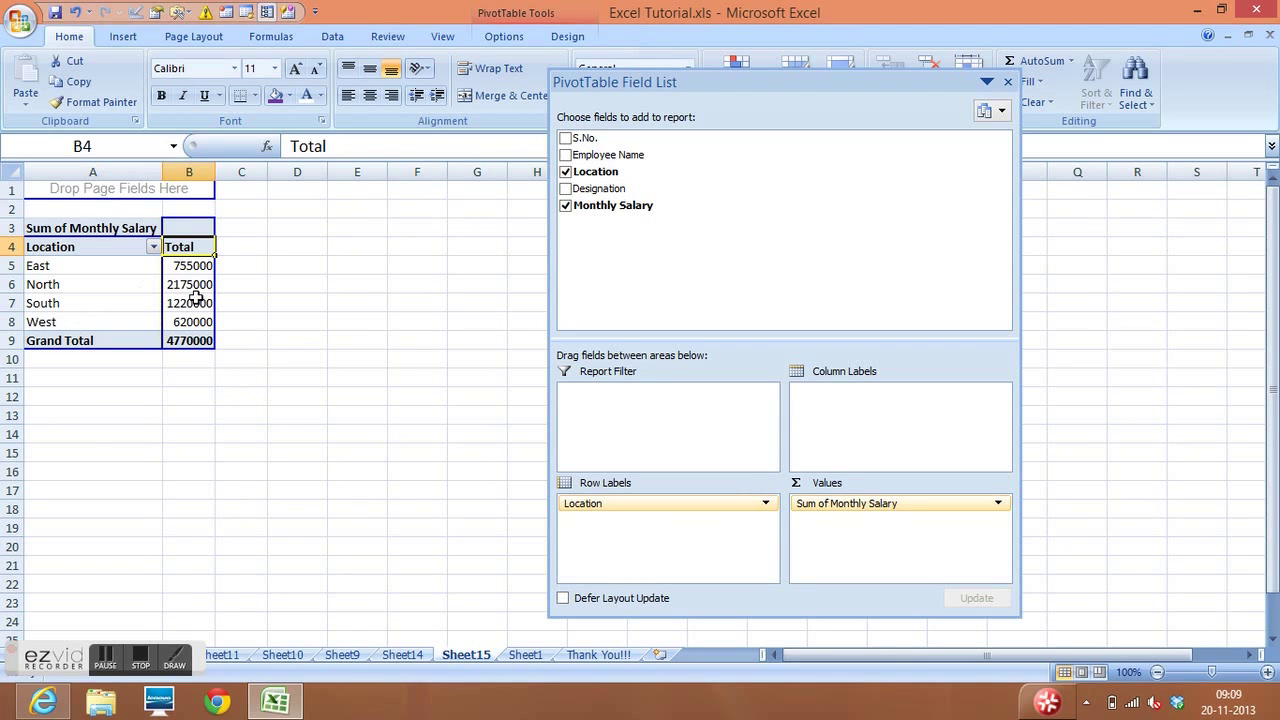
mouse_move(196, 297)
click(1007, 82)
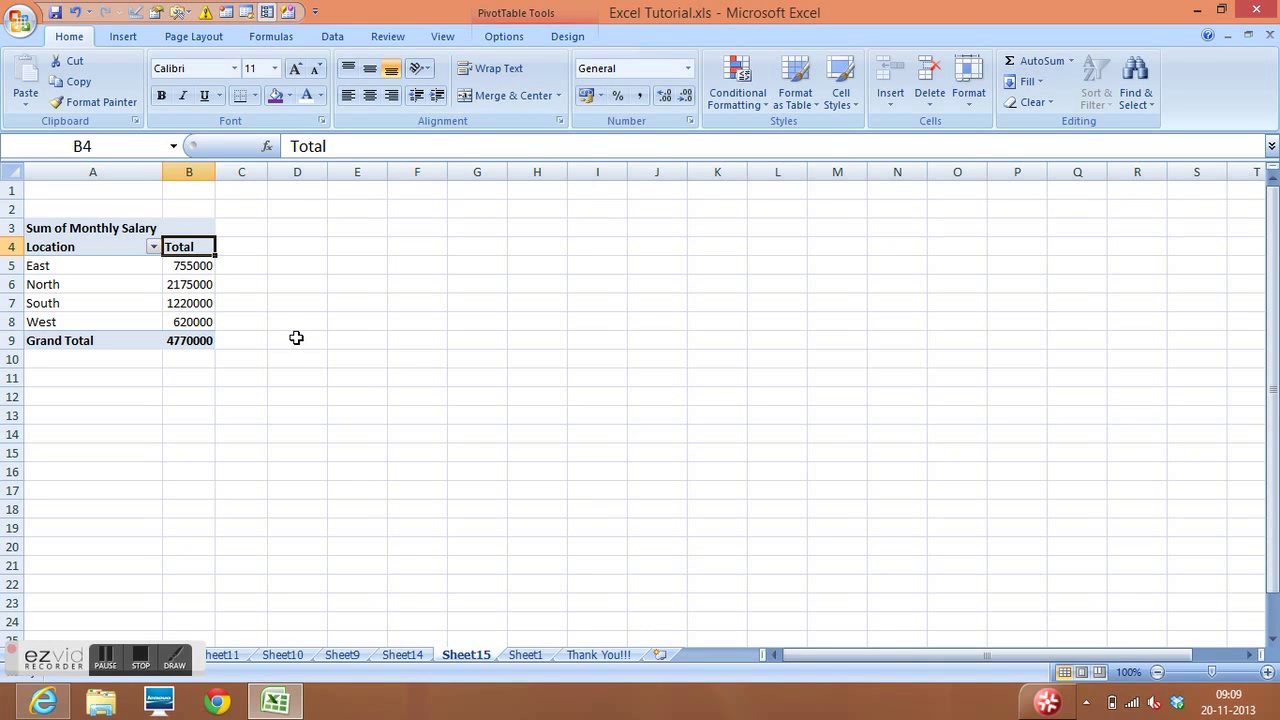
Step: Add a calculated field named New Added Field to the Sheet15 pivot table with the formula ='Monthly Salary'*10%
click(507, 37)
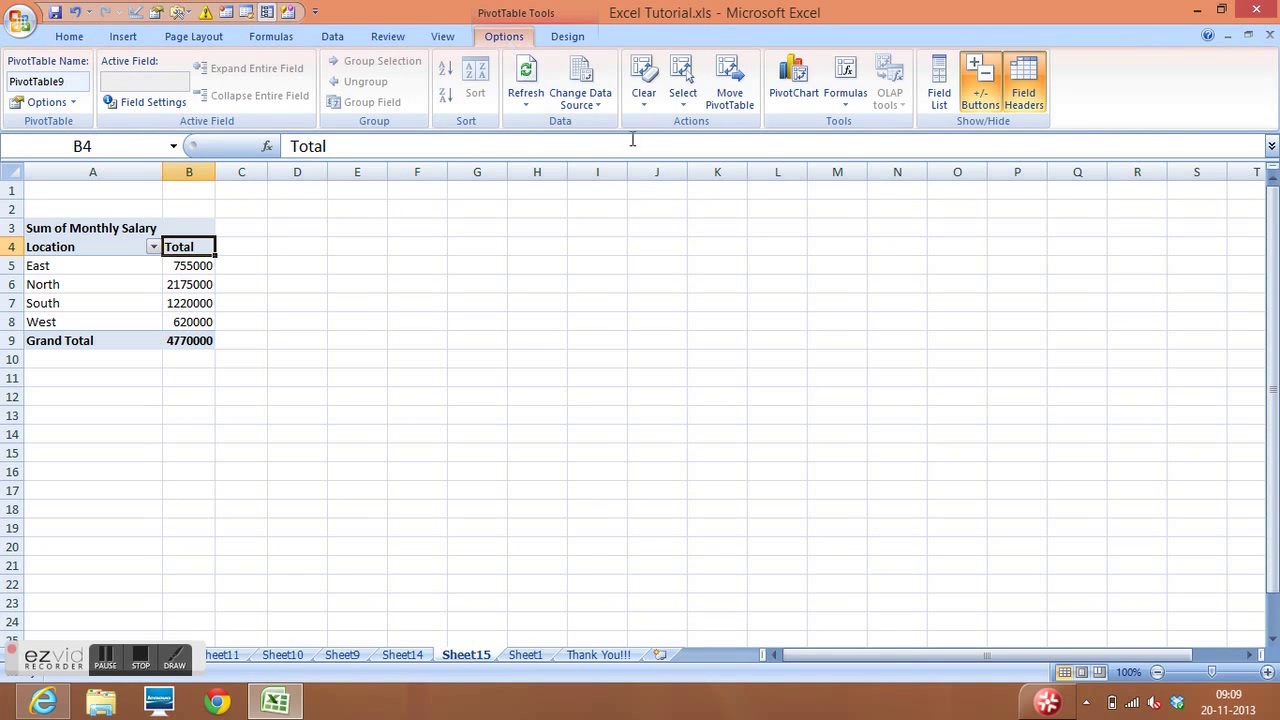
click(847, 106)
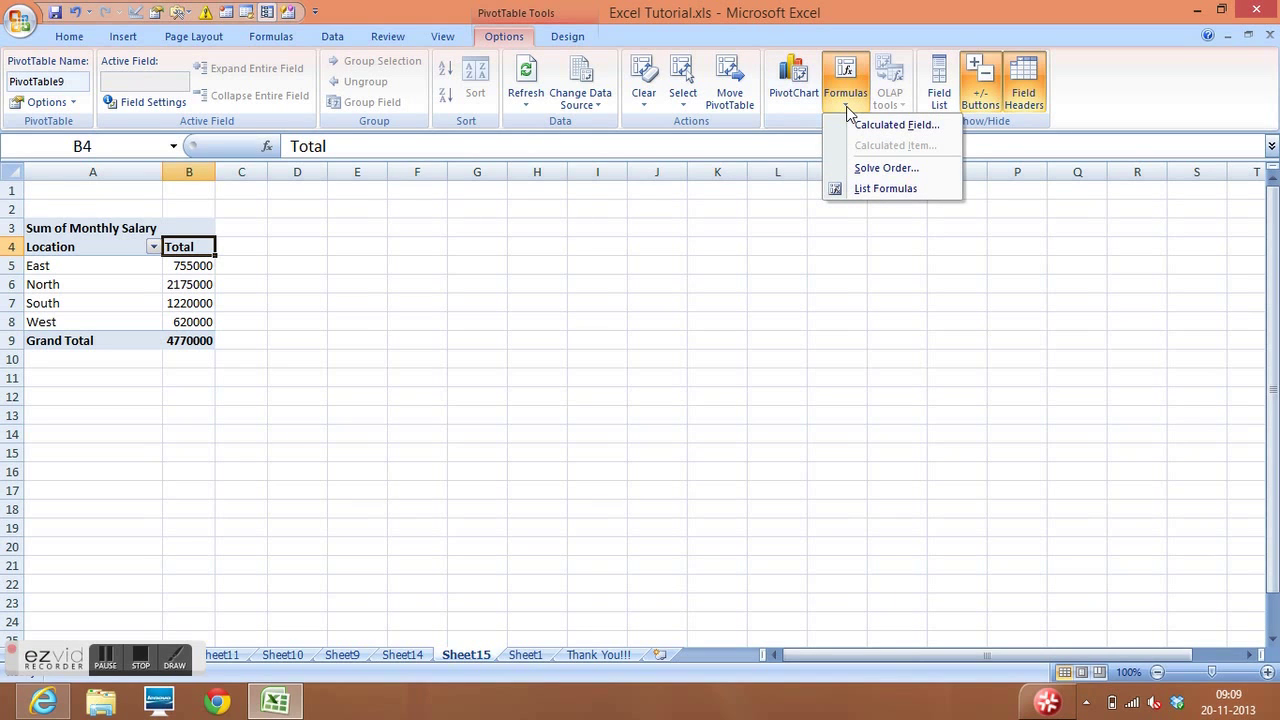
click(880, 126)
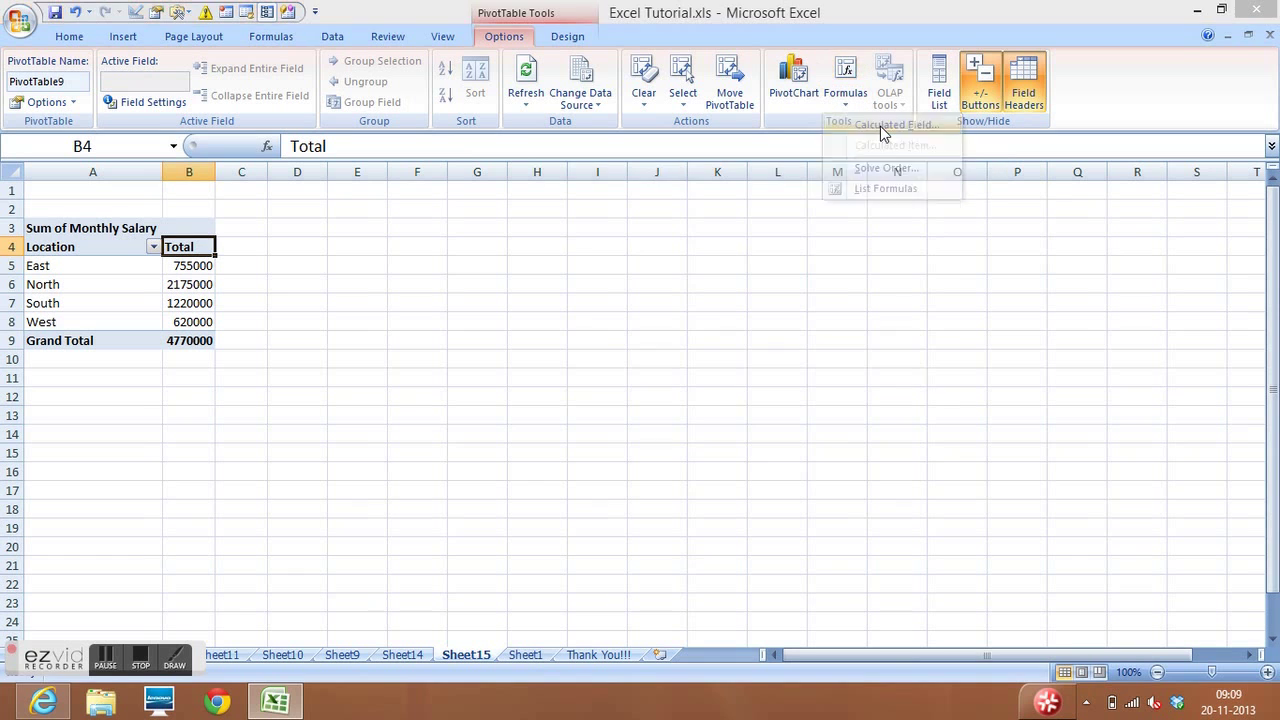
drag(797, 173, 564, 256)
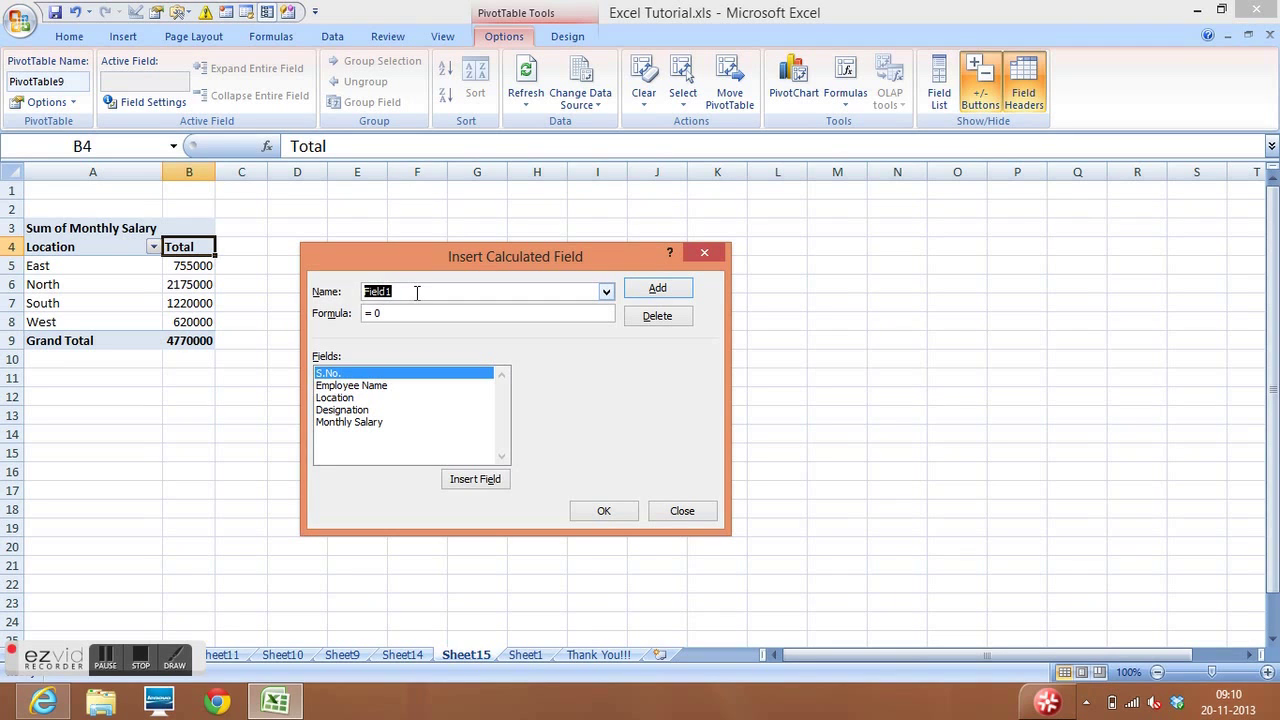
text(Ne)
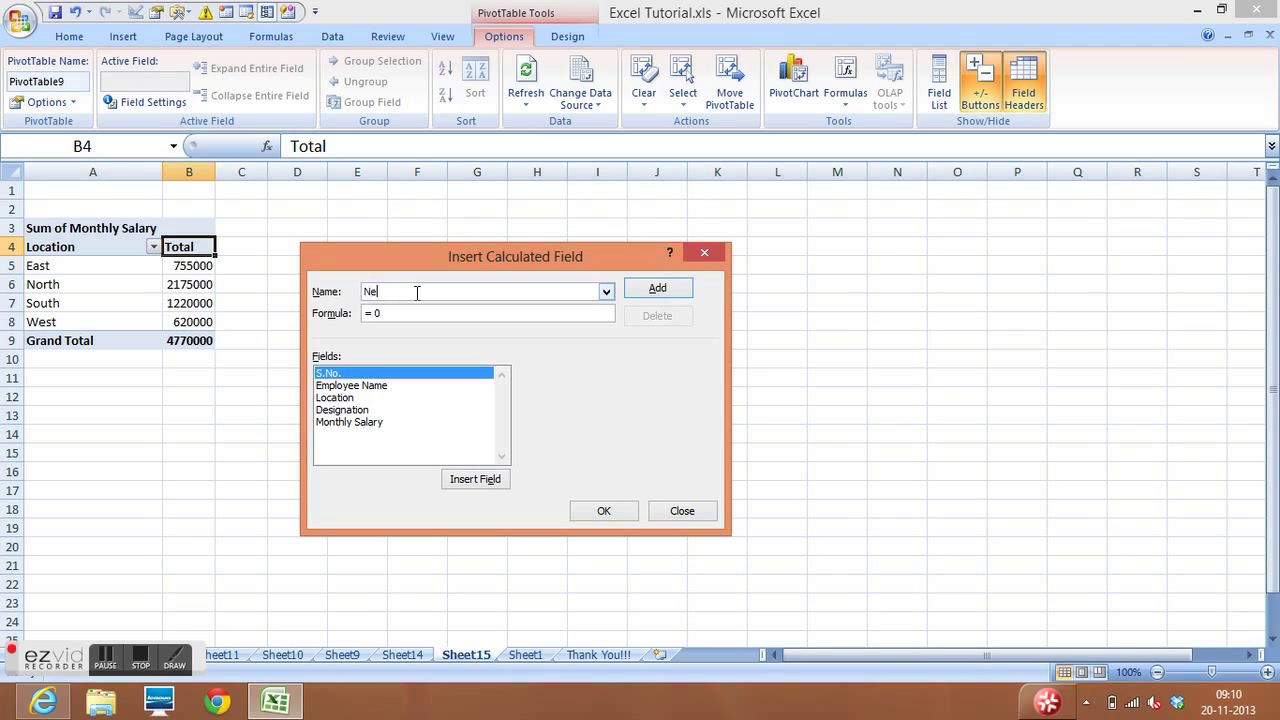
text(w Added Field)
drag(412, 313, 360, 315)
key(BackSpace)
double_click(344, 422)
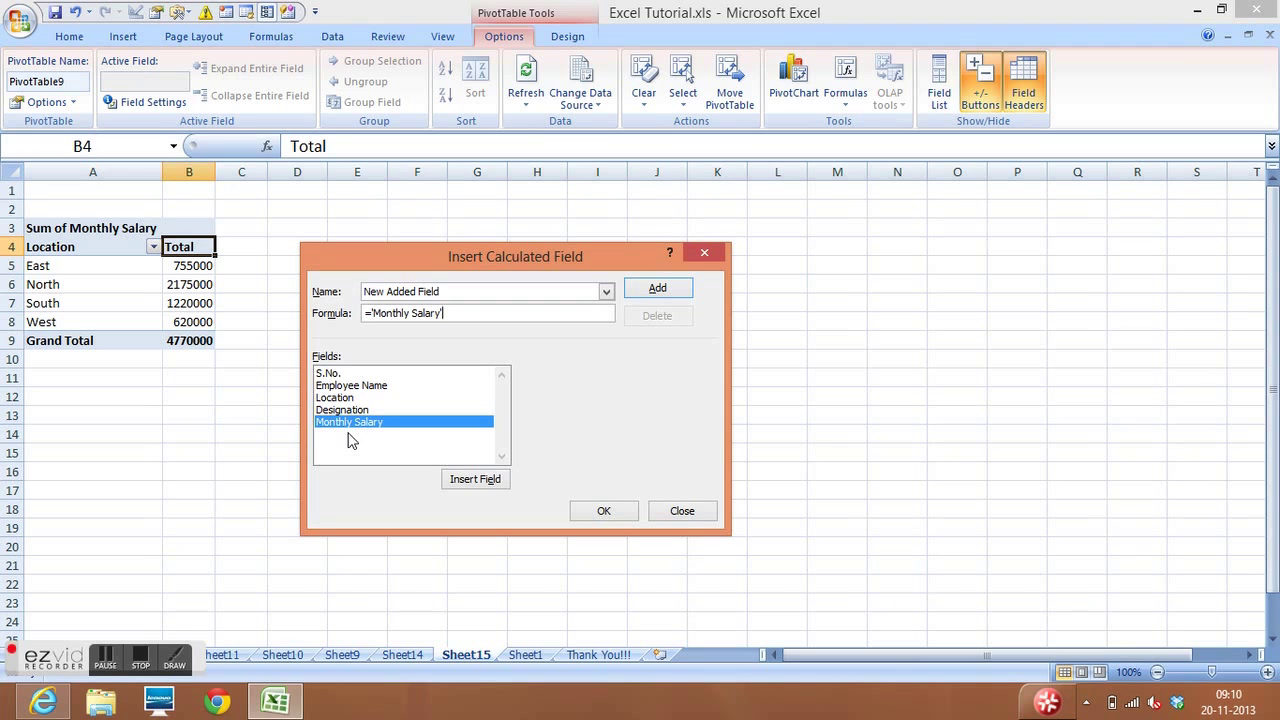
text(*10%)
click(600, 511)
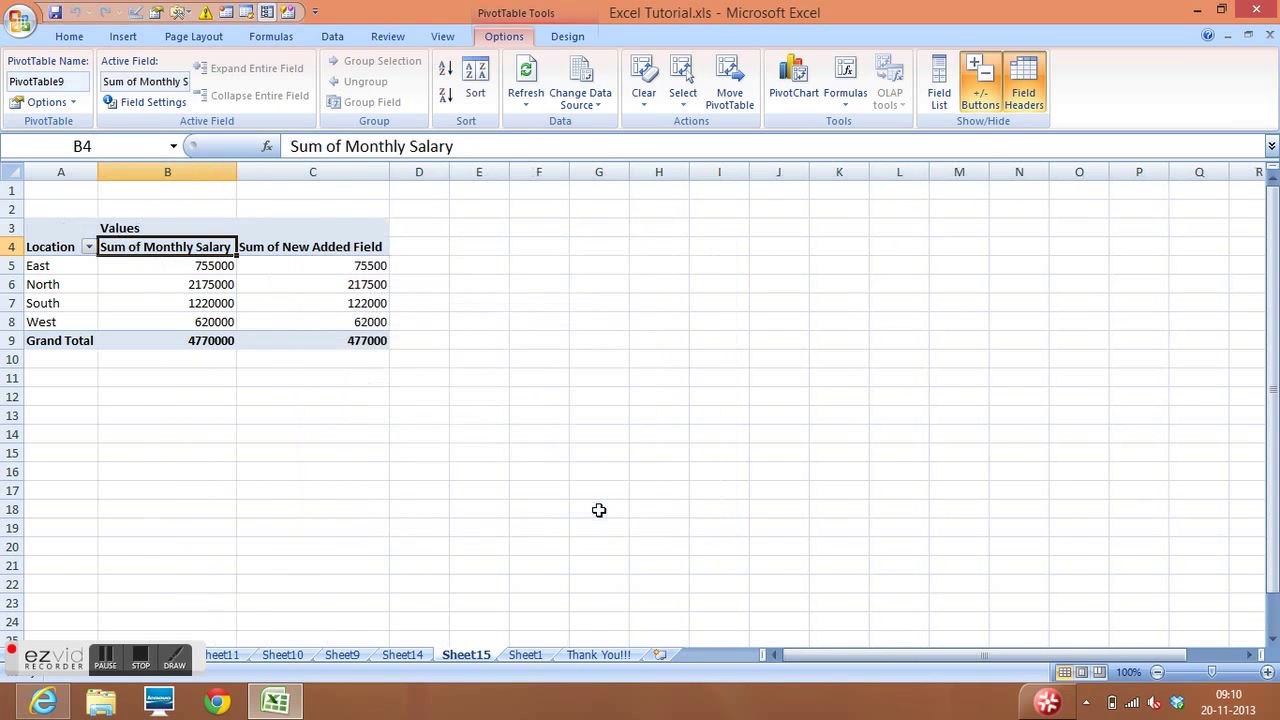
Step: Examine the New Added Field values beside the monthly salary totals for each location and the grand total
drag(371, 266, 374, 340)
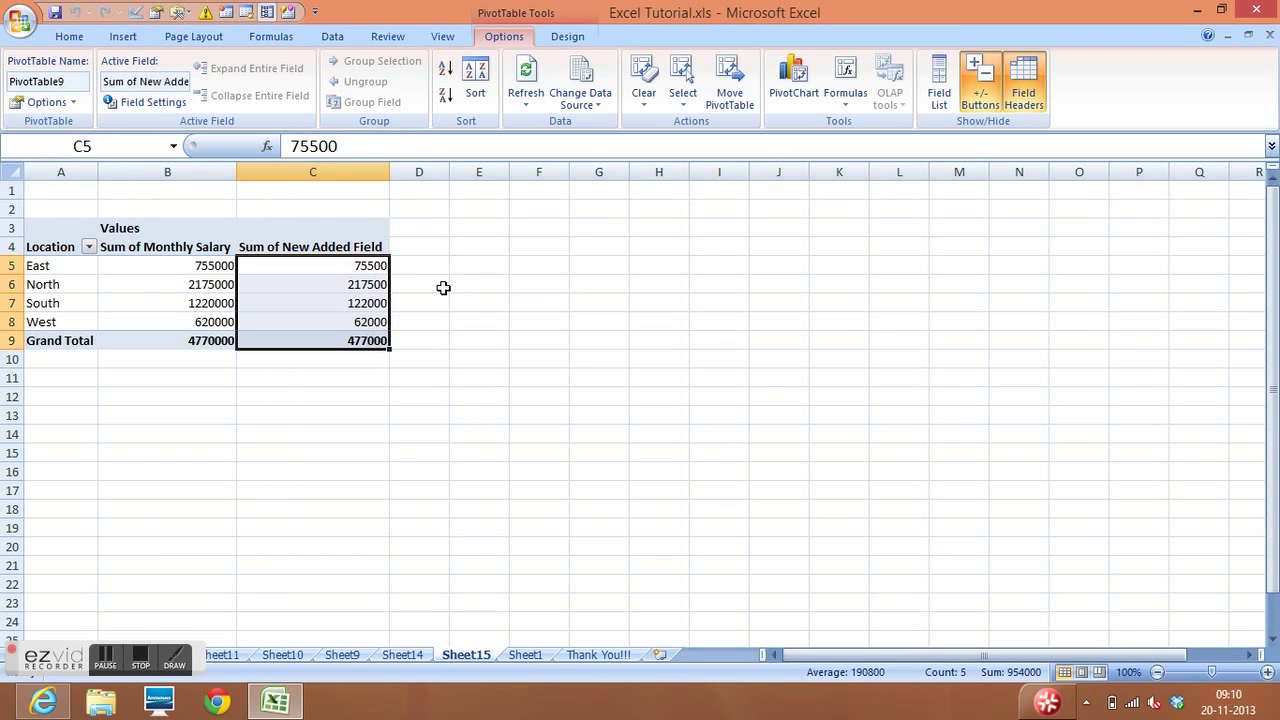
click(343, 247)
click(200, 246)
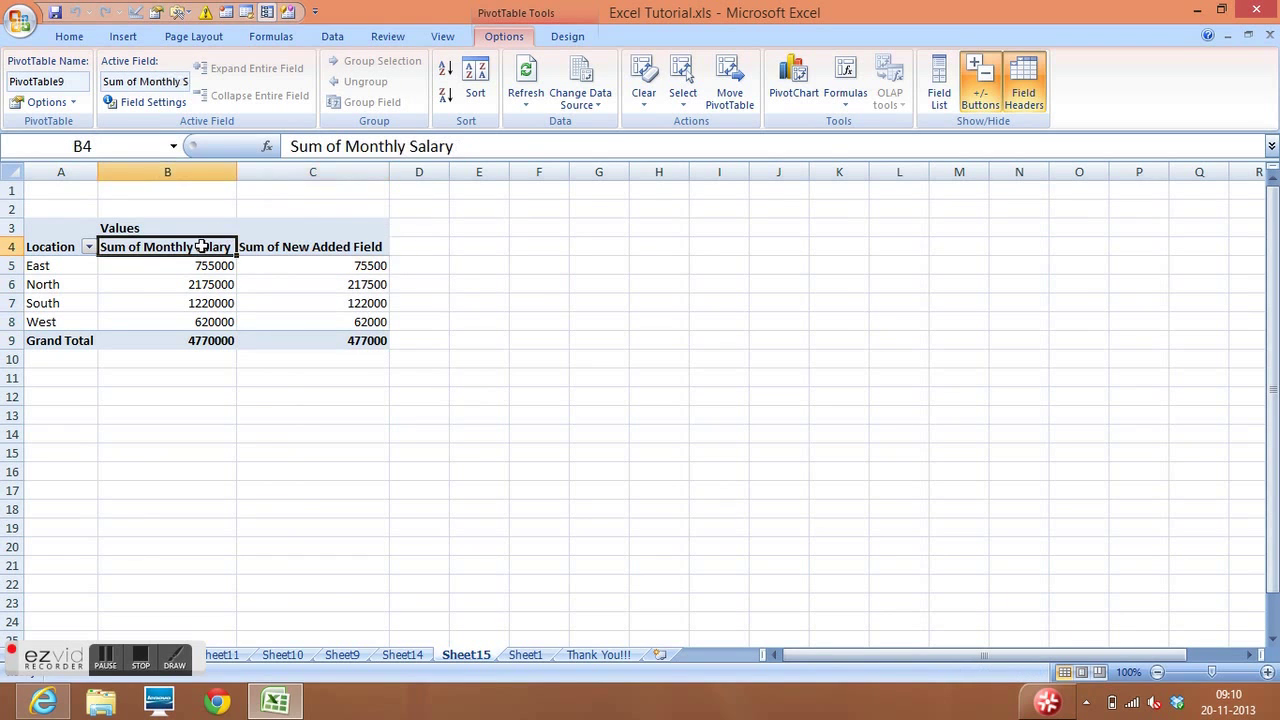
click(78, 250)
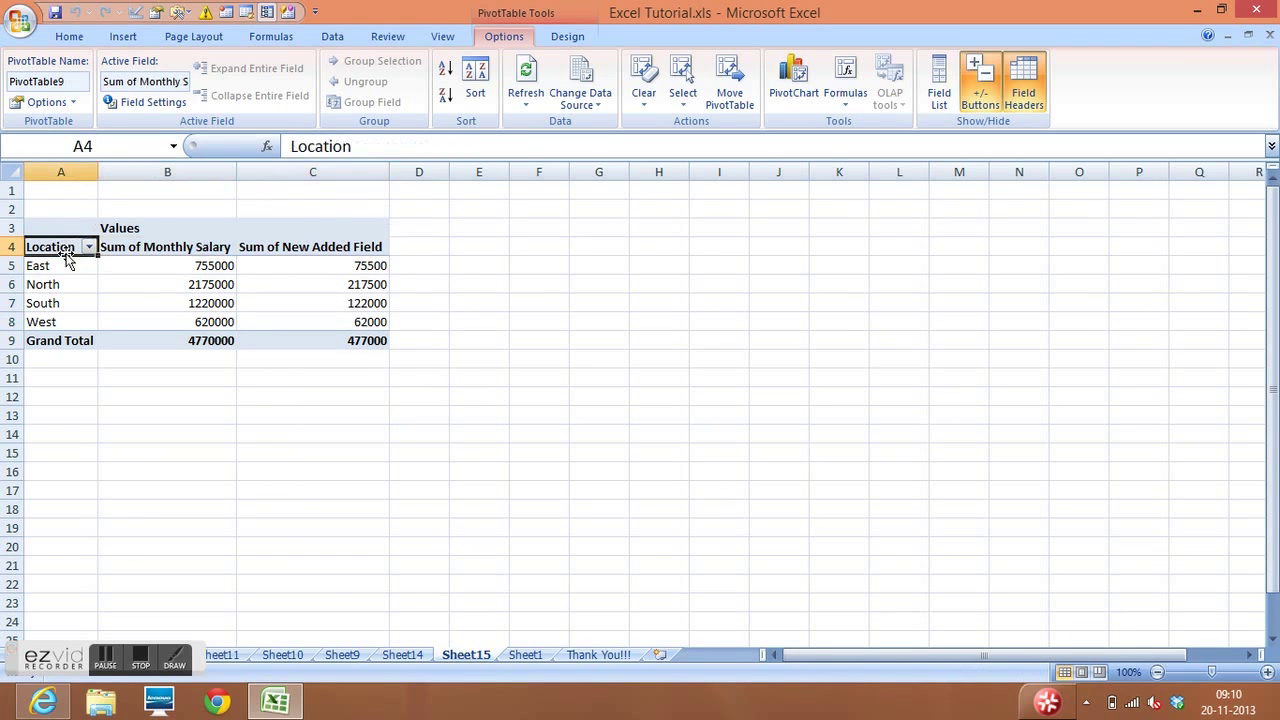
click(88, 341)
click(326, 364)
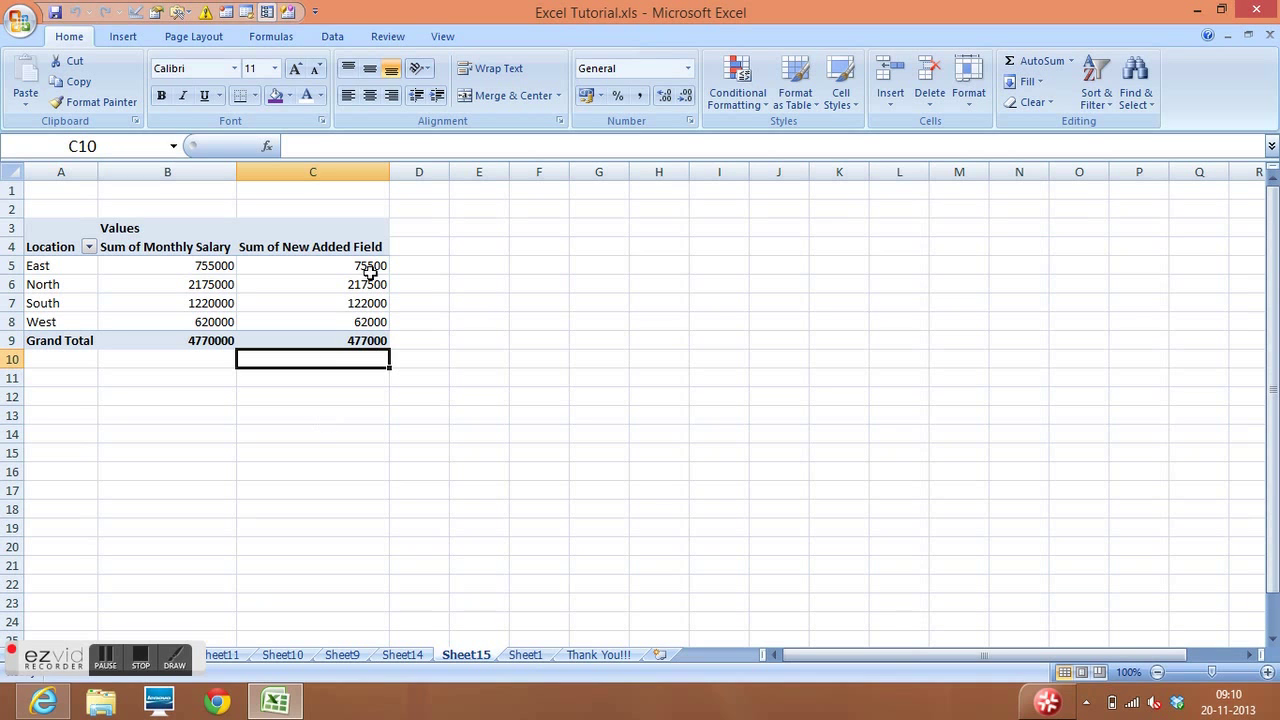
click(480, 318)
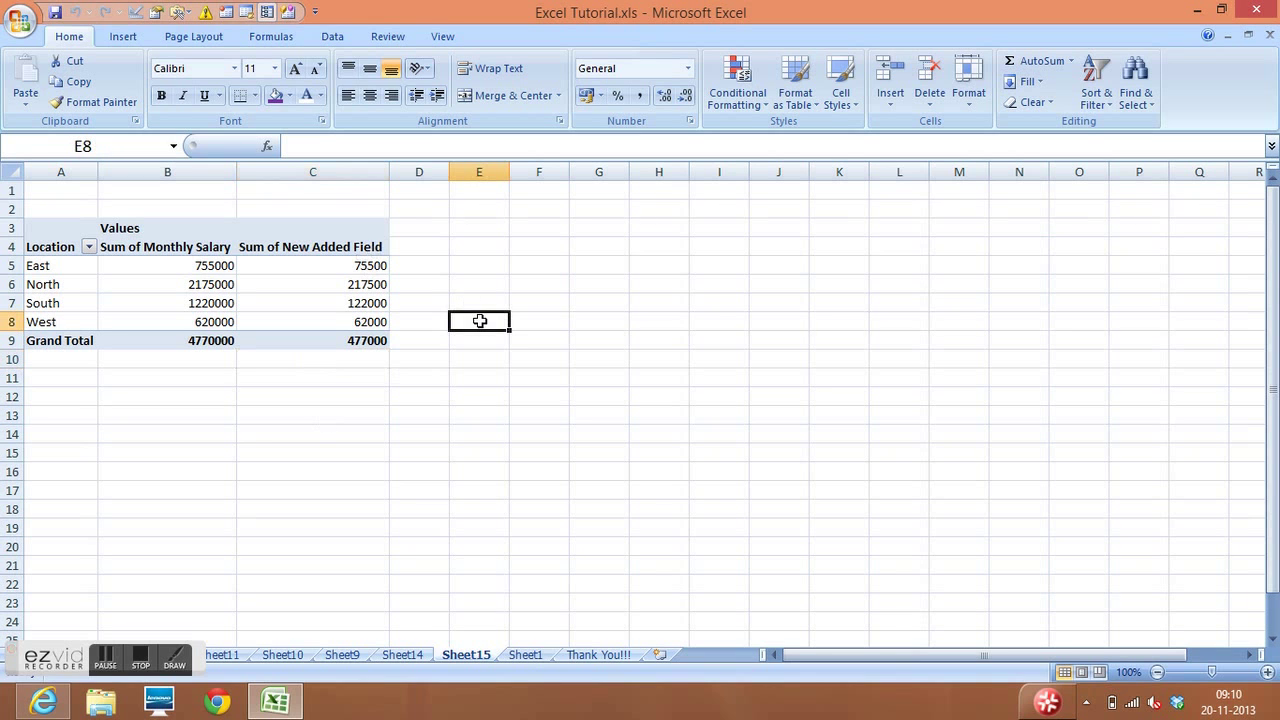
Step: Read the seventh task on Sheet1, about making a pivot chart
click(525, 655)
click(978, 400)
click(811, 328)
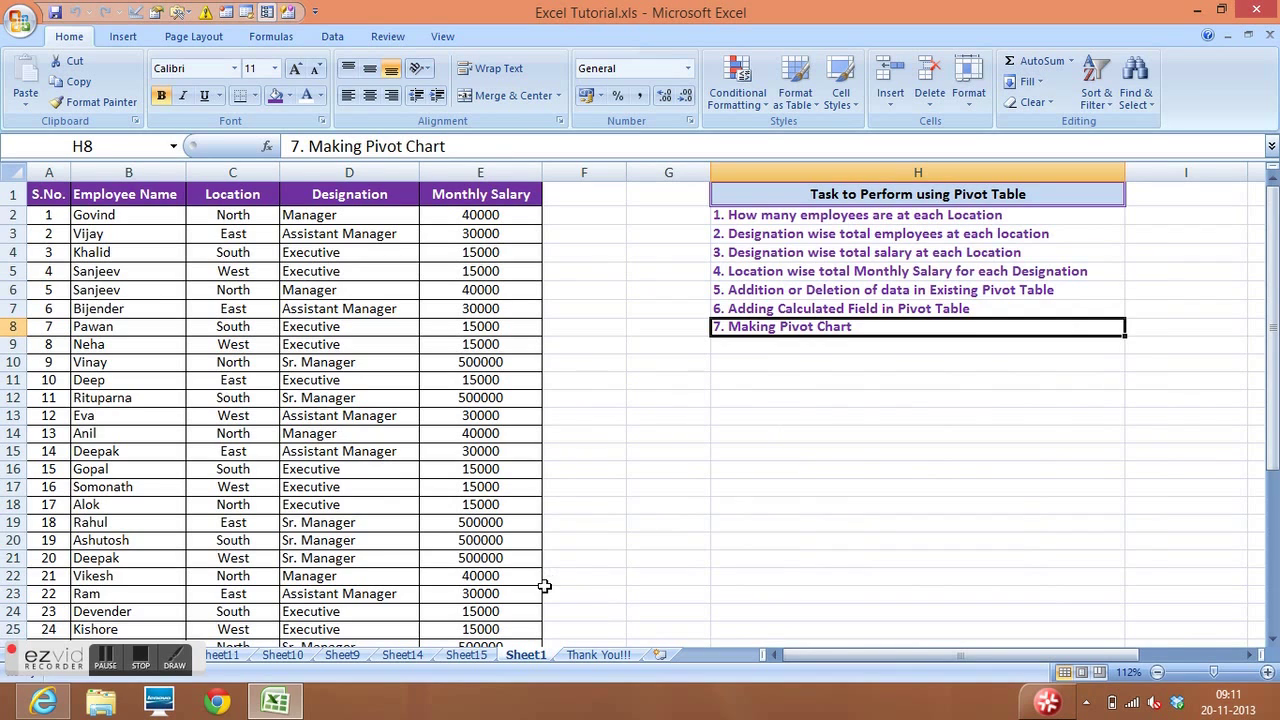
Step: Remove Sum of New Added Field from the values of the Sheet15 pivot table and close the PivotTable Field List
click(466, 655)
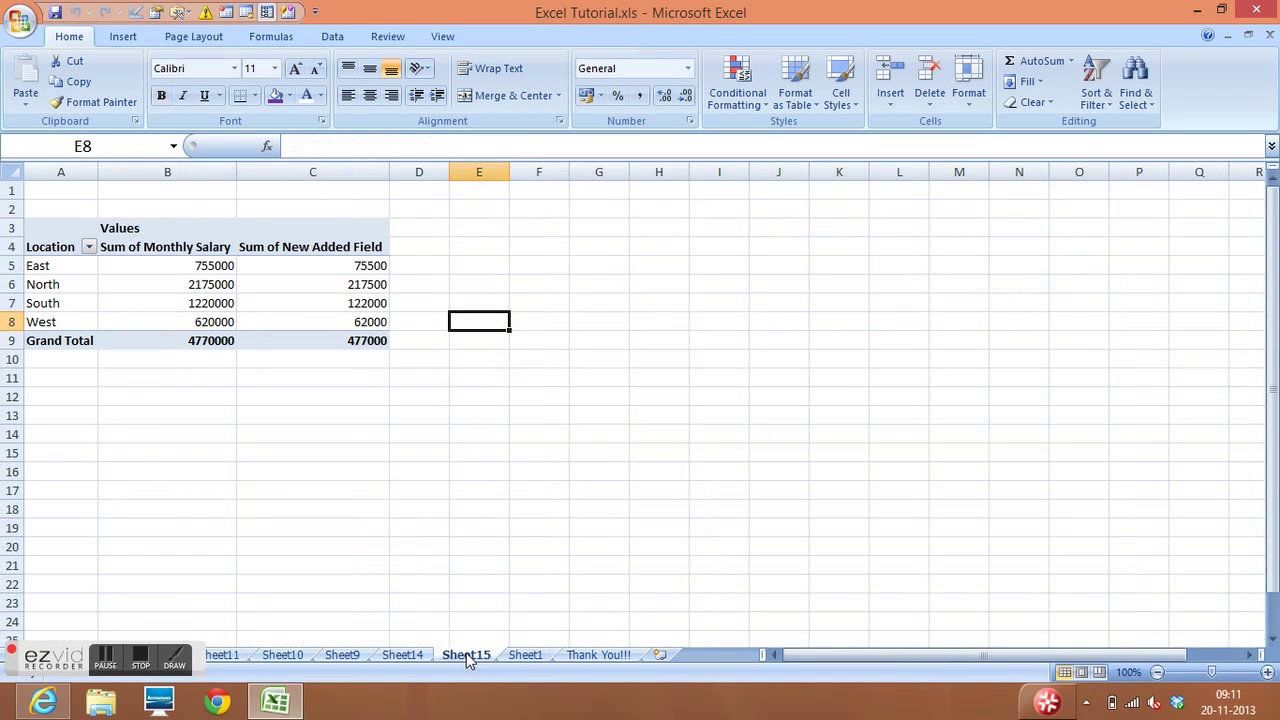
click(640, 325)
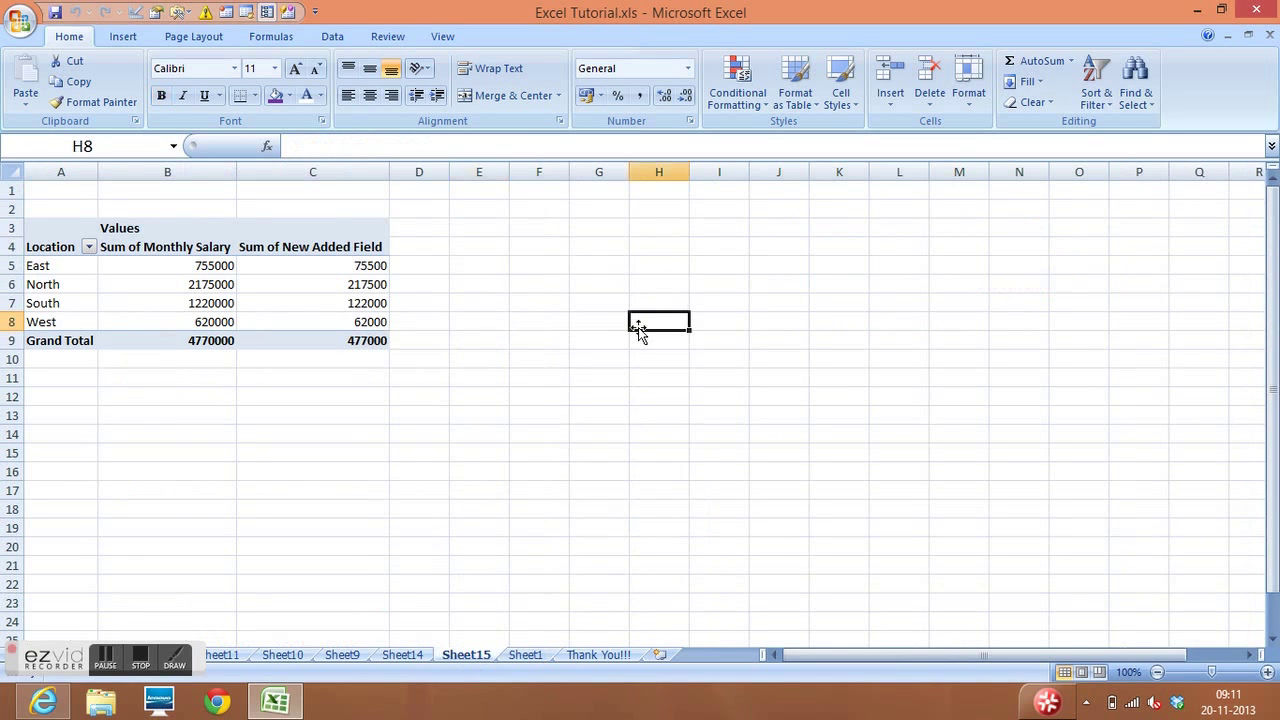
click(202, 248)
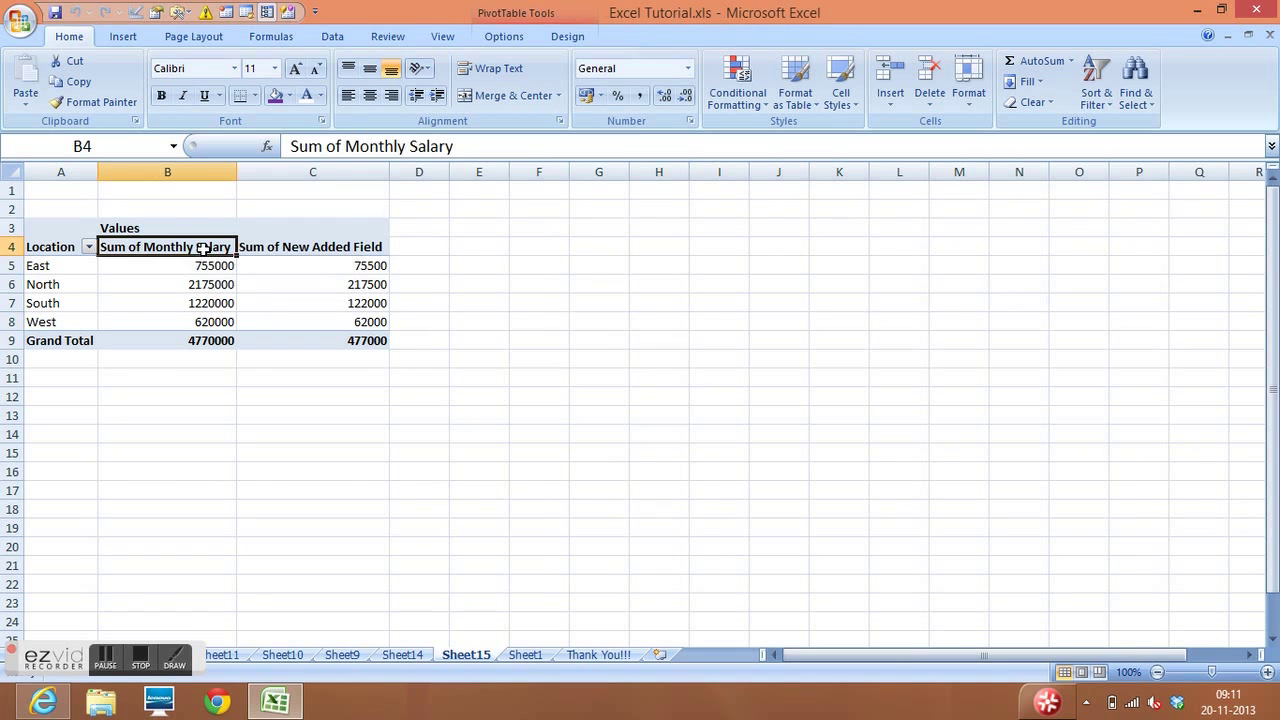
right_click(203, 250)
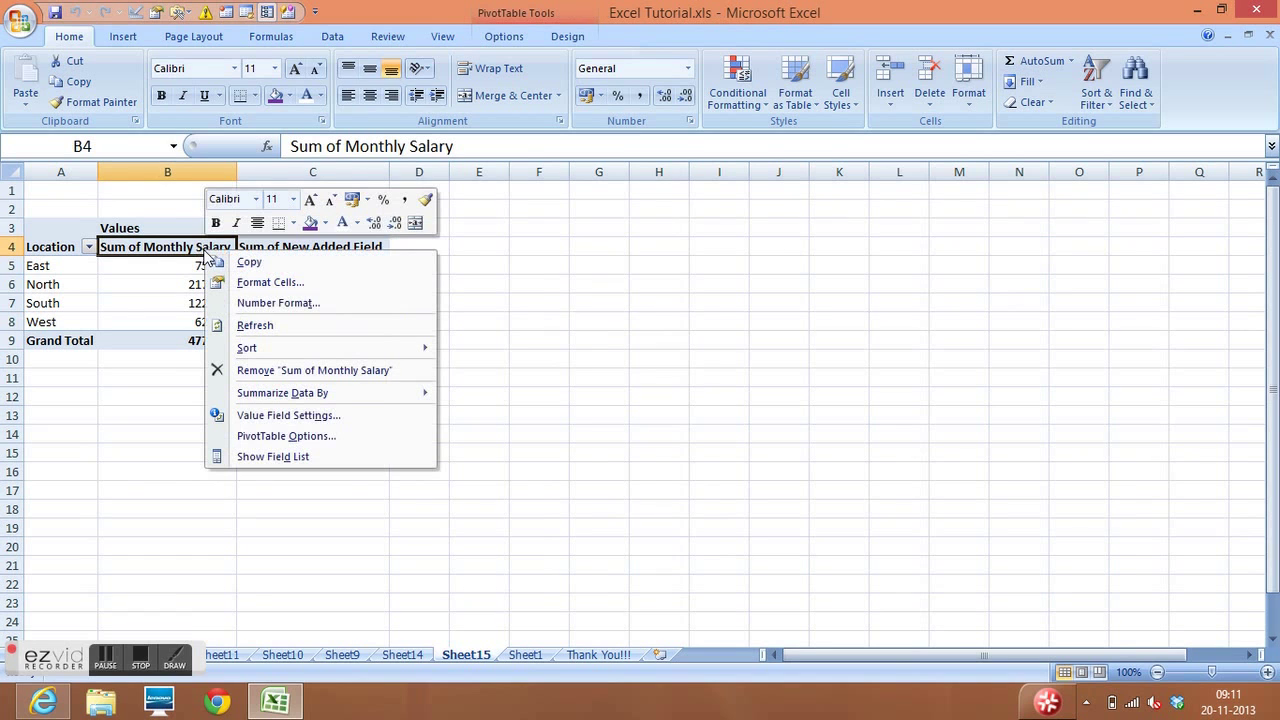
click(329, 458)
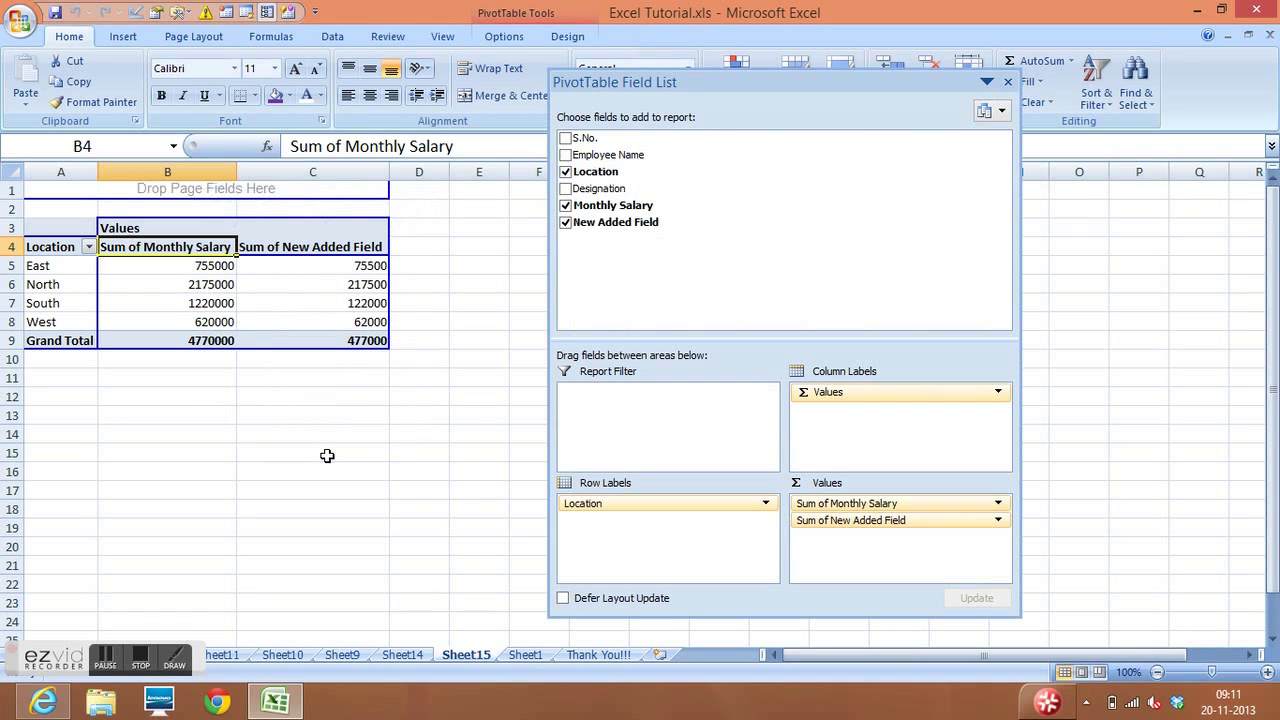
drag(845, 522, 778, 275)
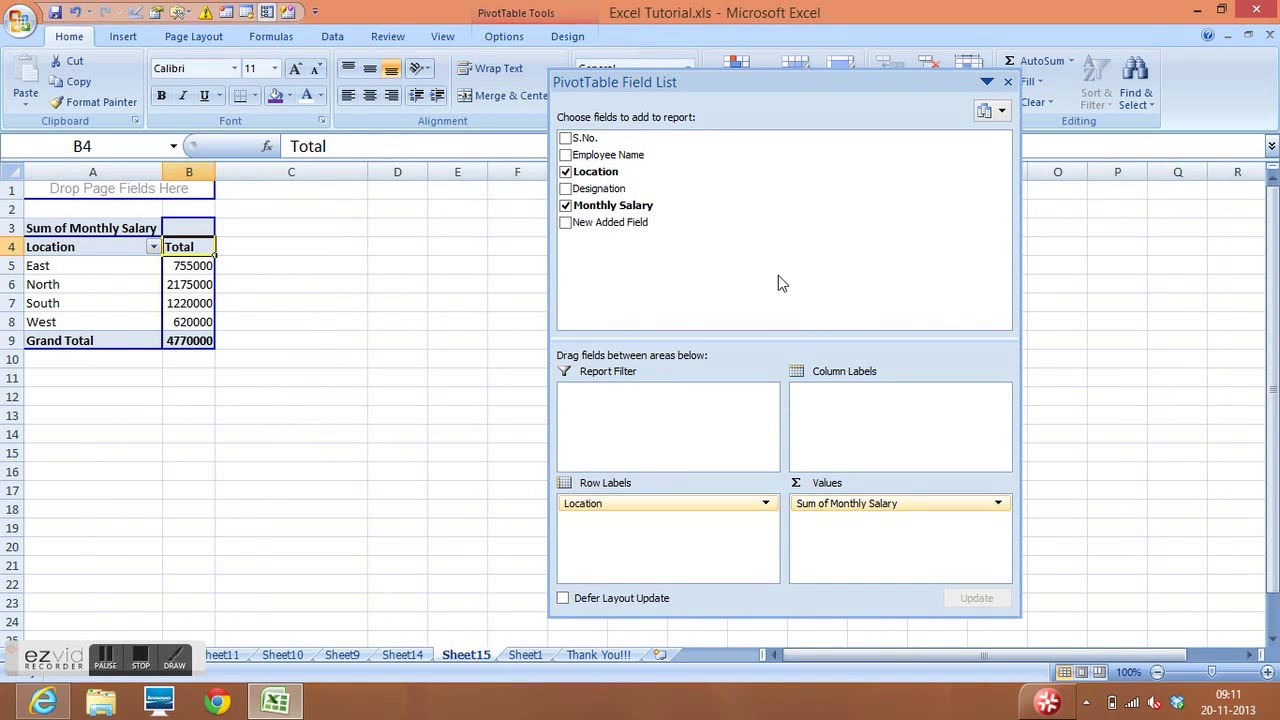
click(1008, 83)
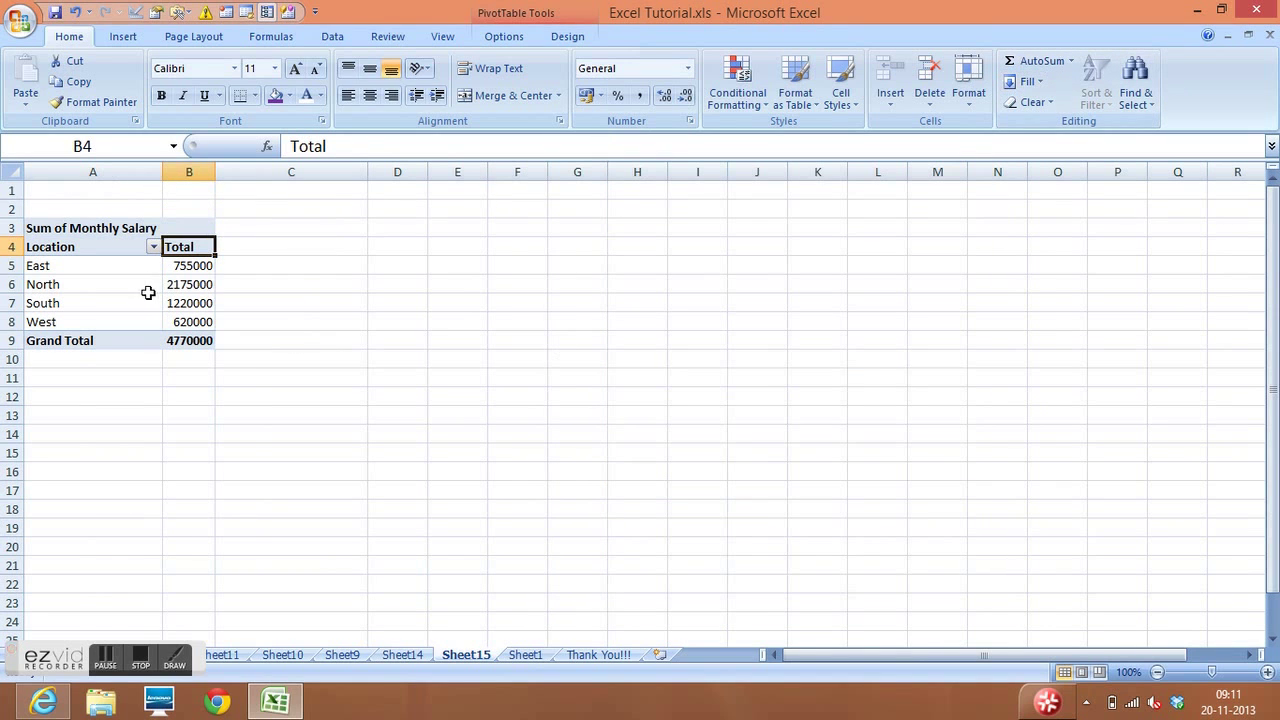
click(121, 248)
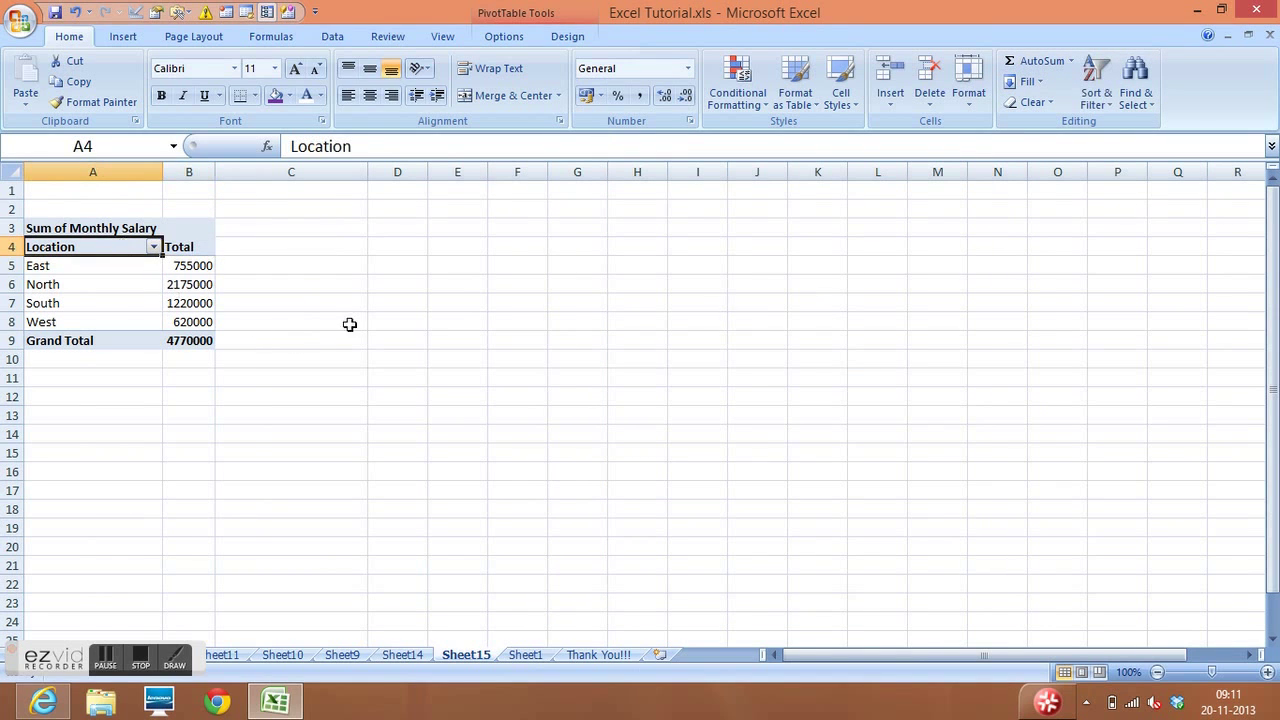
right_click(136, 248)
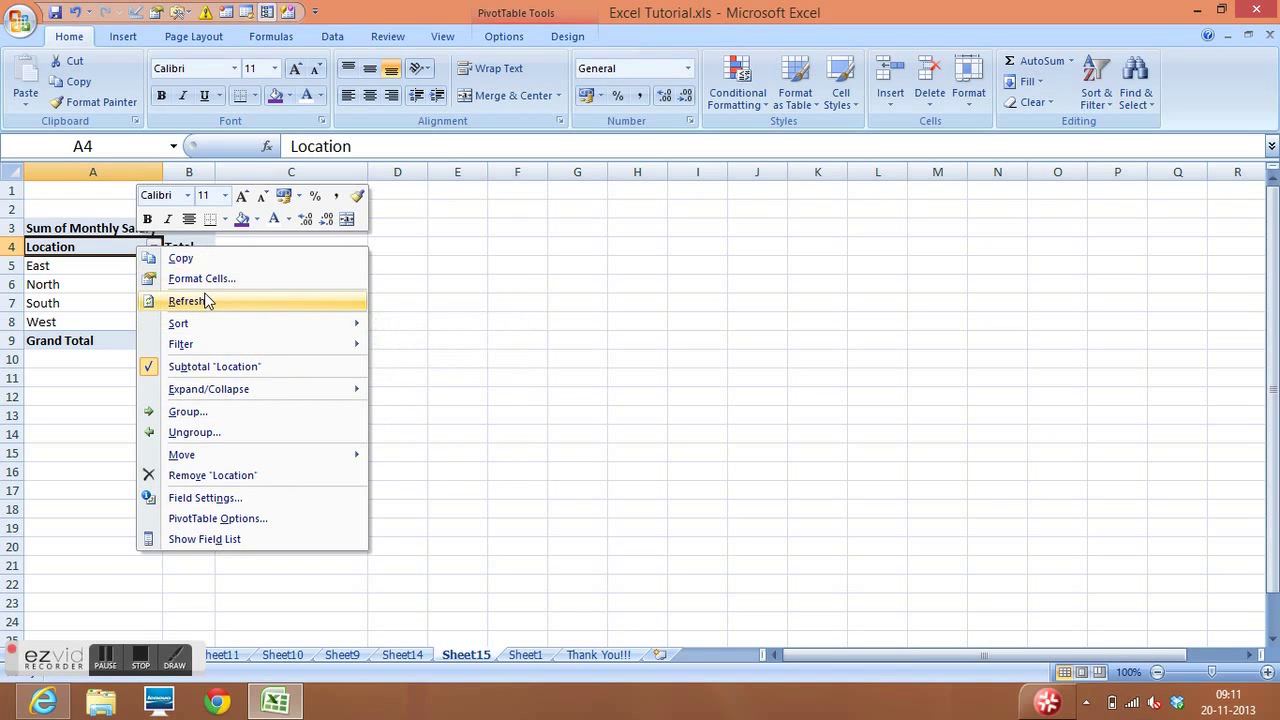
click(564, 294)
click(457, 359)
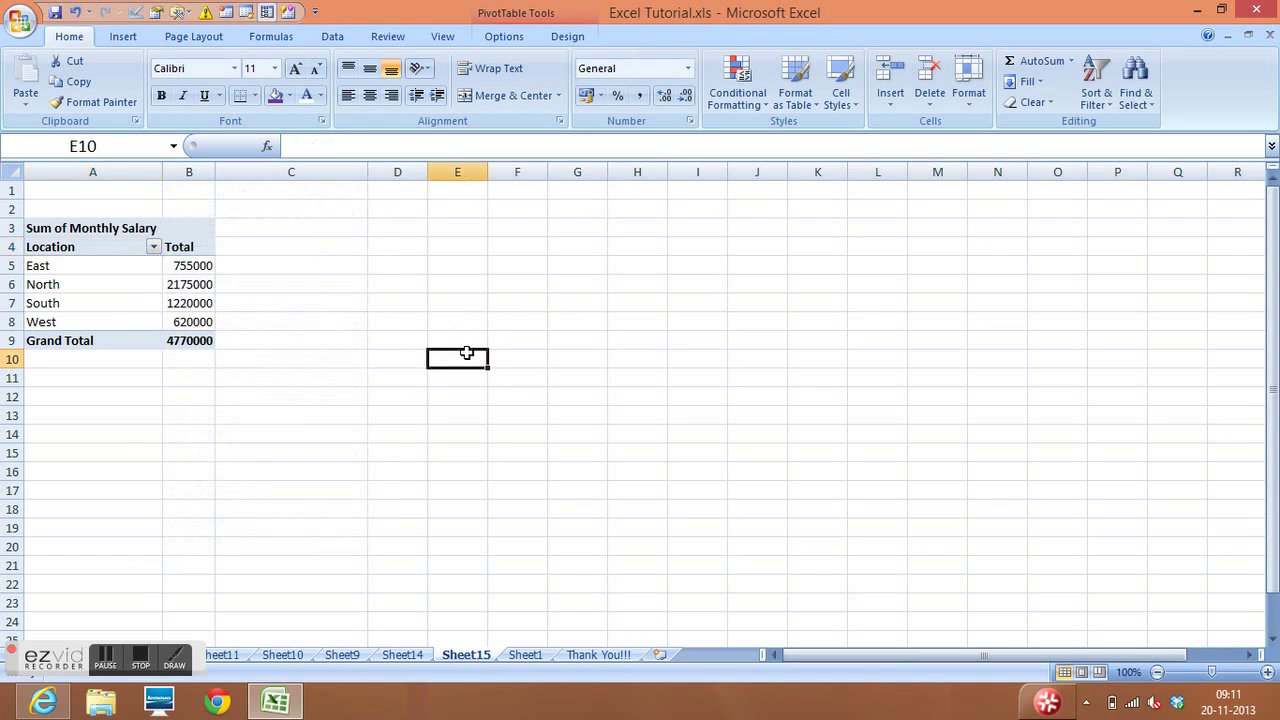
Step: Insert a clustered column PivotChart from the Sheet15 pivot table and place it directly beside the table
click(103, 250)
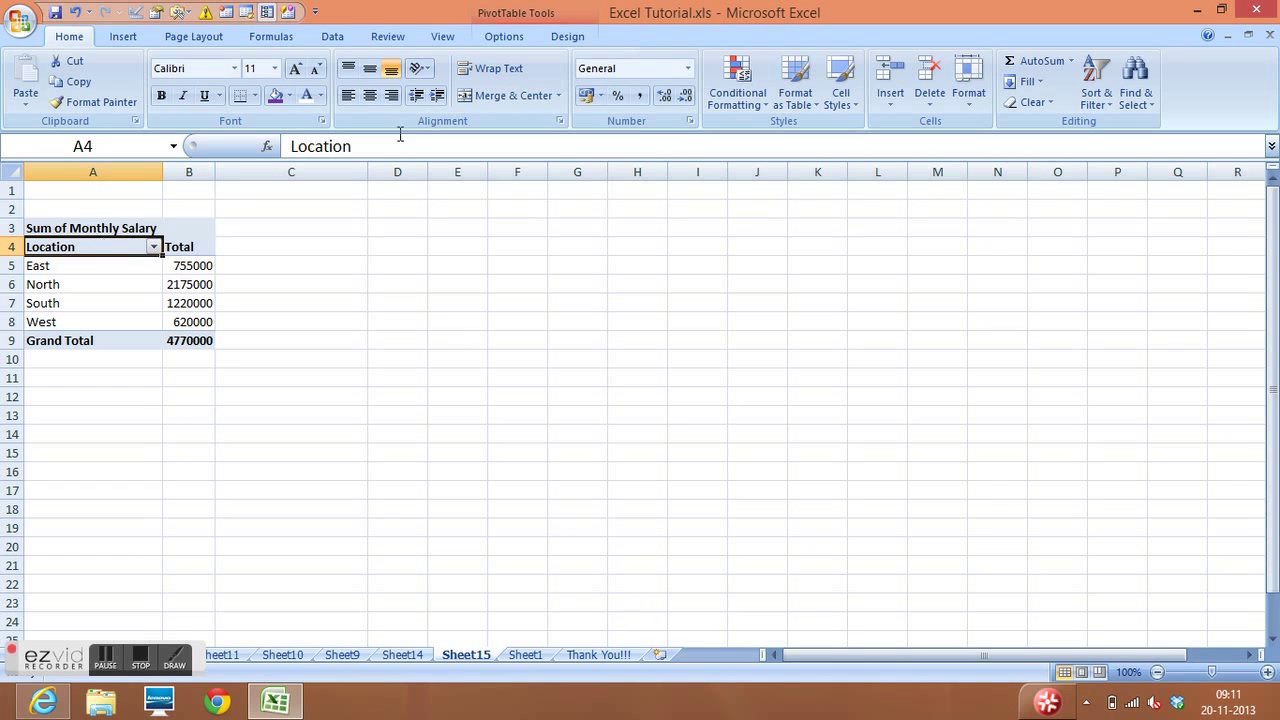
click(512, 37)
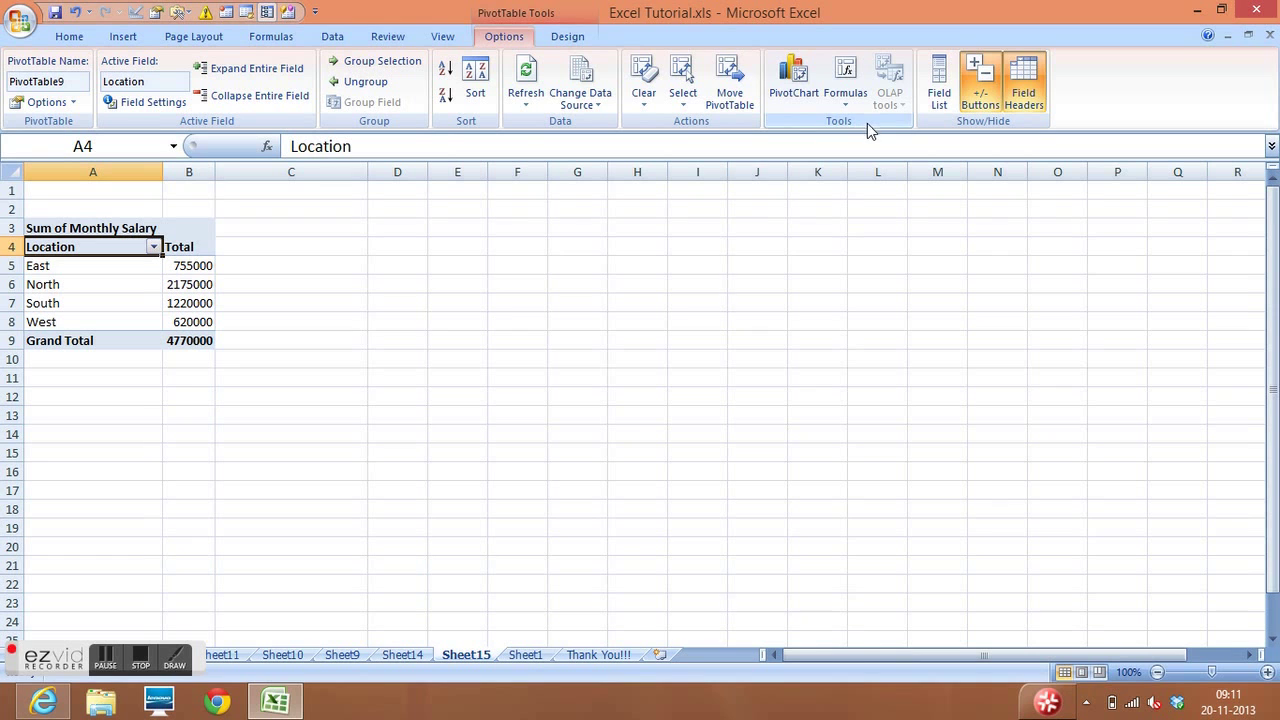
click(786, 80)
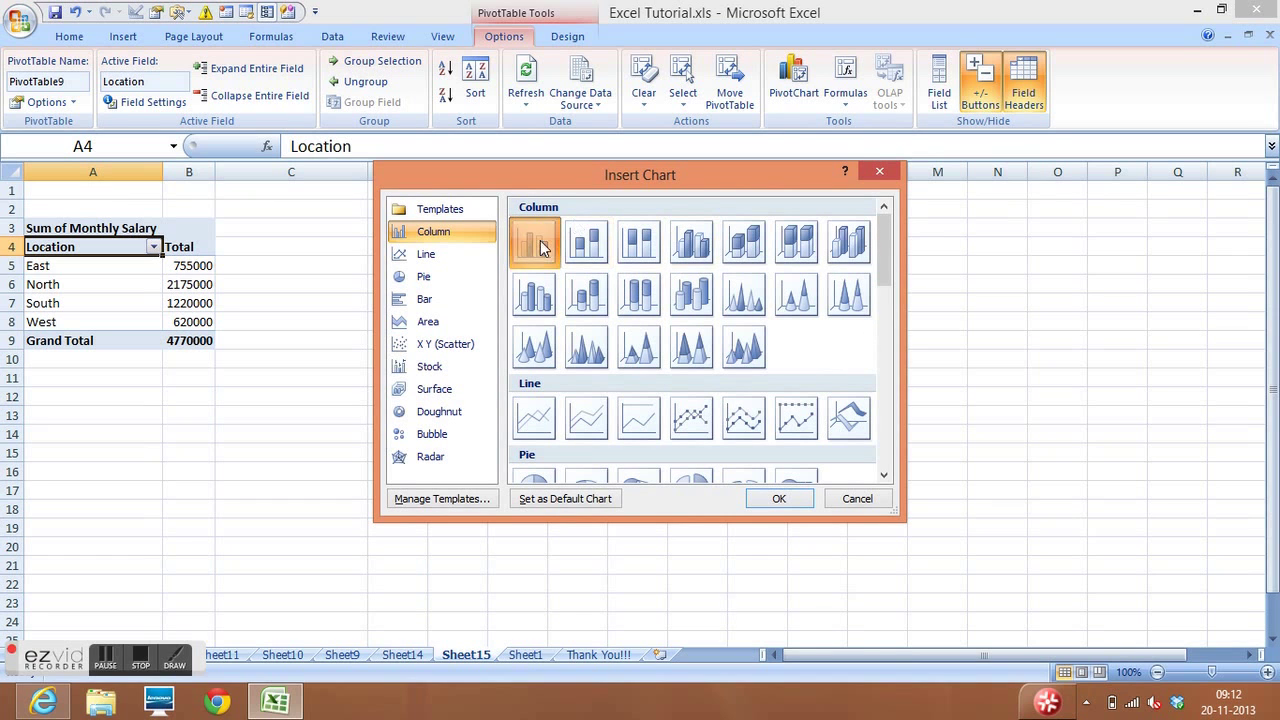
click(787, 499)
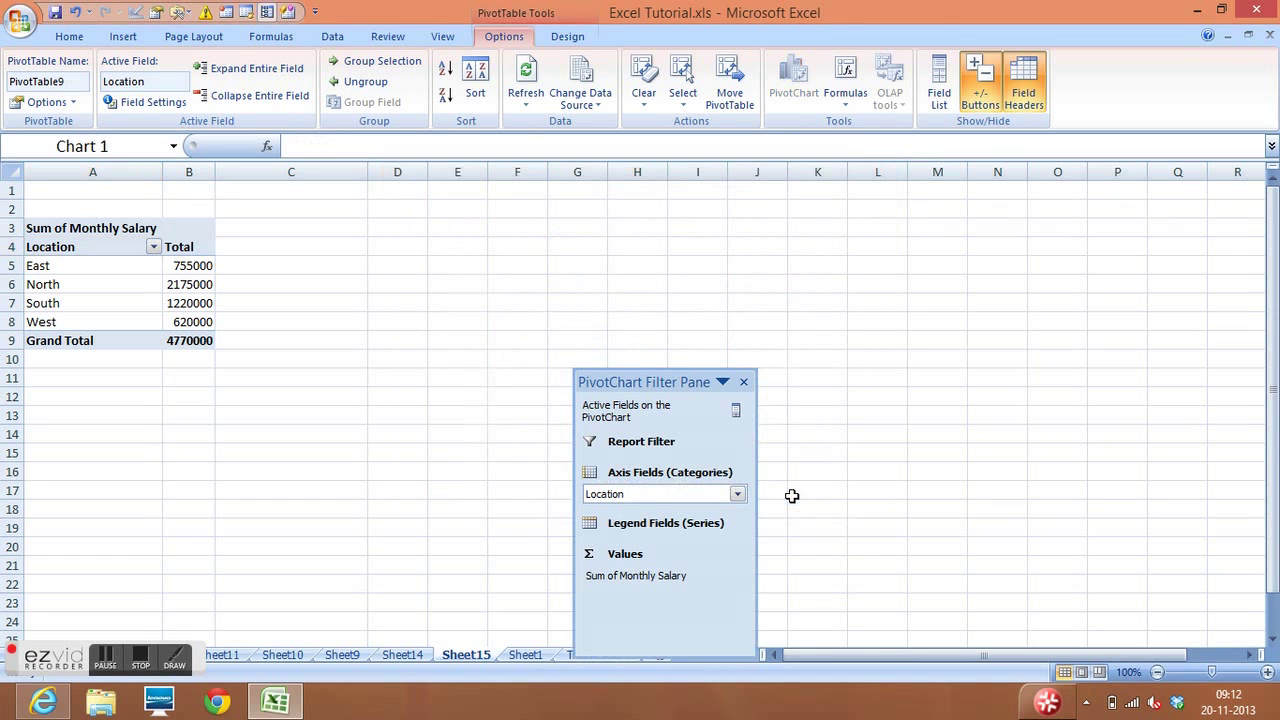
click(744, 382)
drag(811, 309, 618, 240)
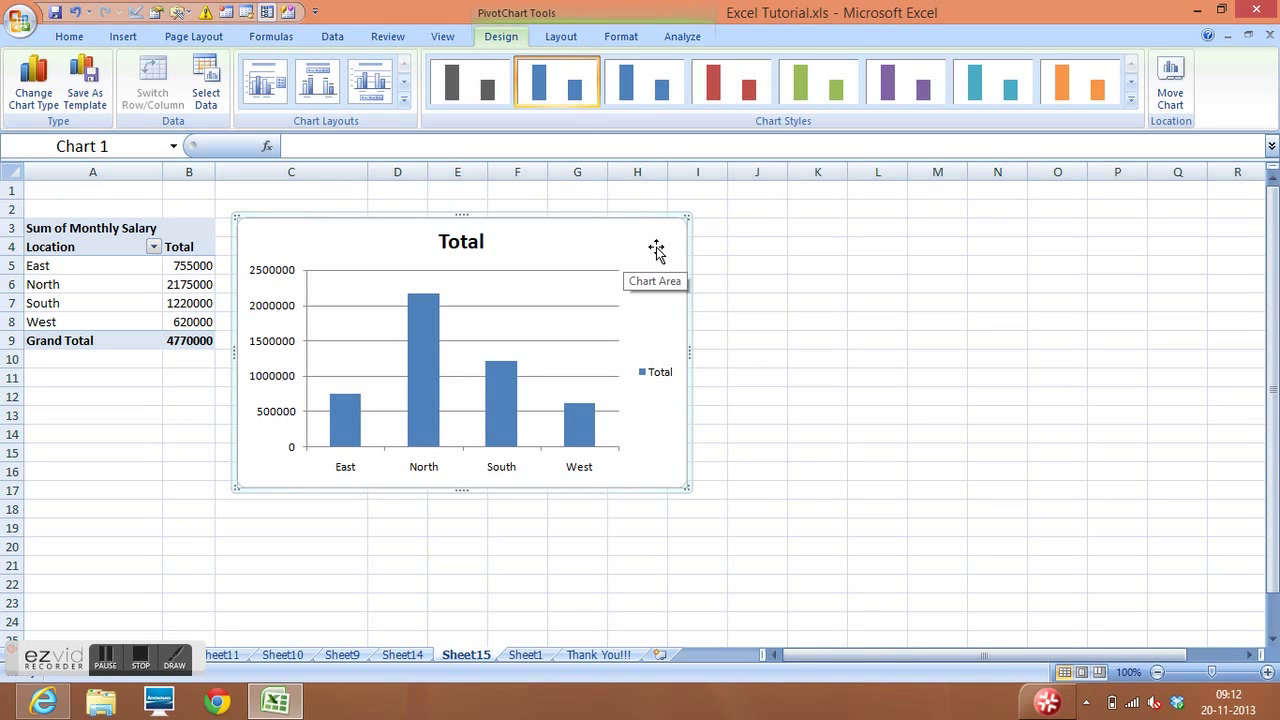
click(191, 397)
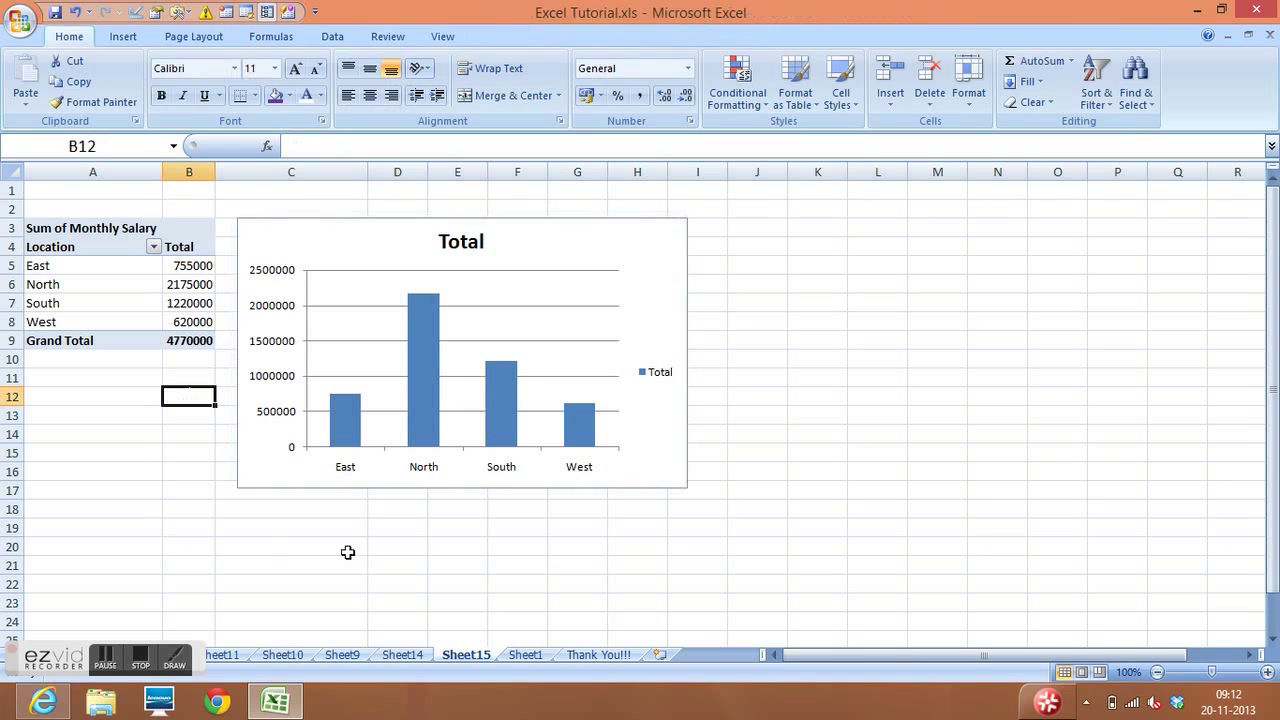
Step: Review the list of seven pivot table tasks on Sheet1 and view the Thank You!!! sheet
click(530, 655)
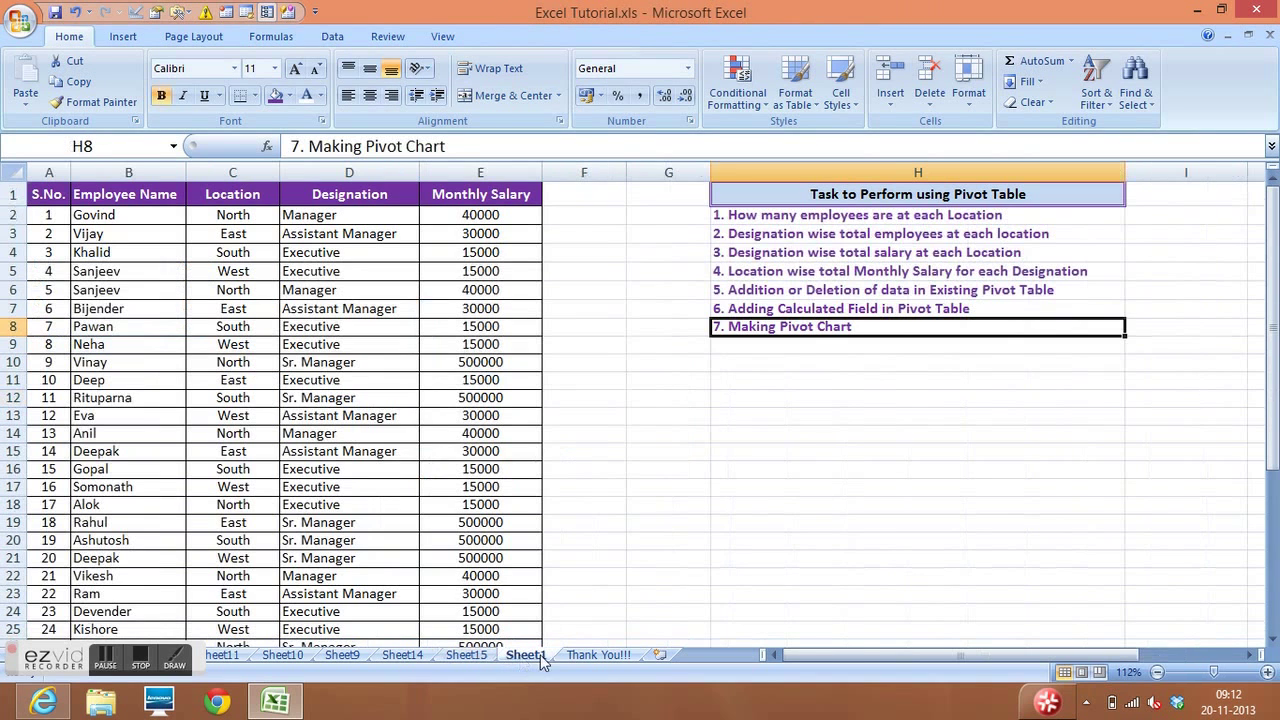
click(771, 475)
drag(810, 216, 818, 326)
click(811, 363)
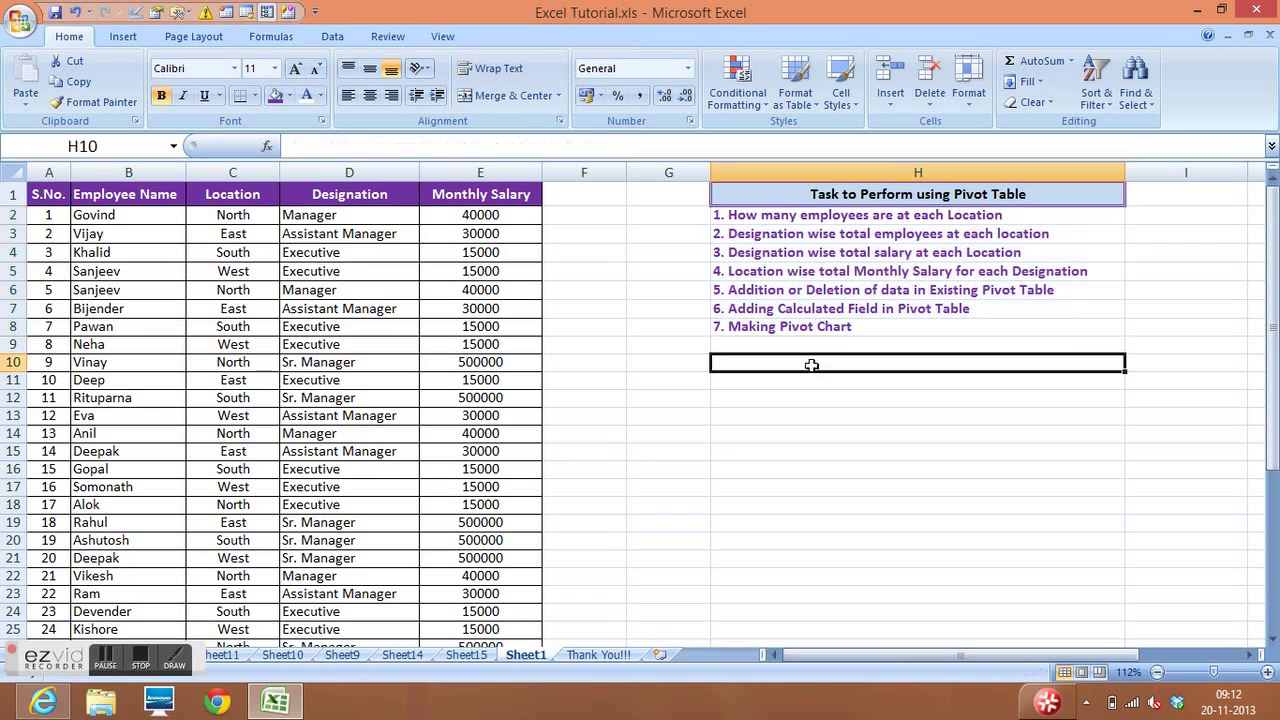
click(105, 218)
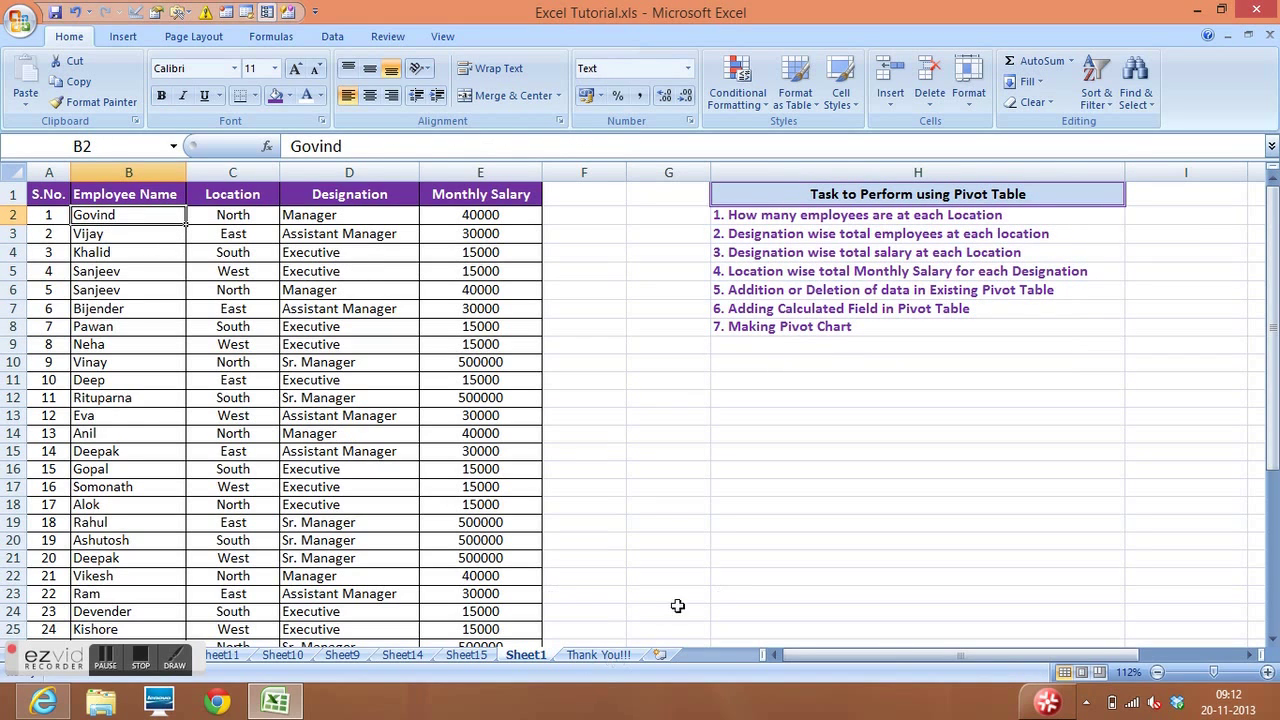
click(591, 658)
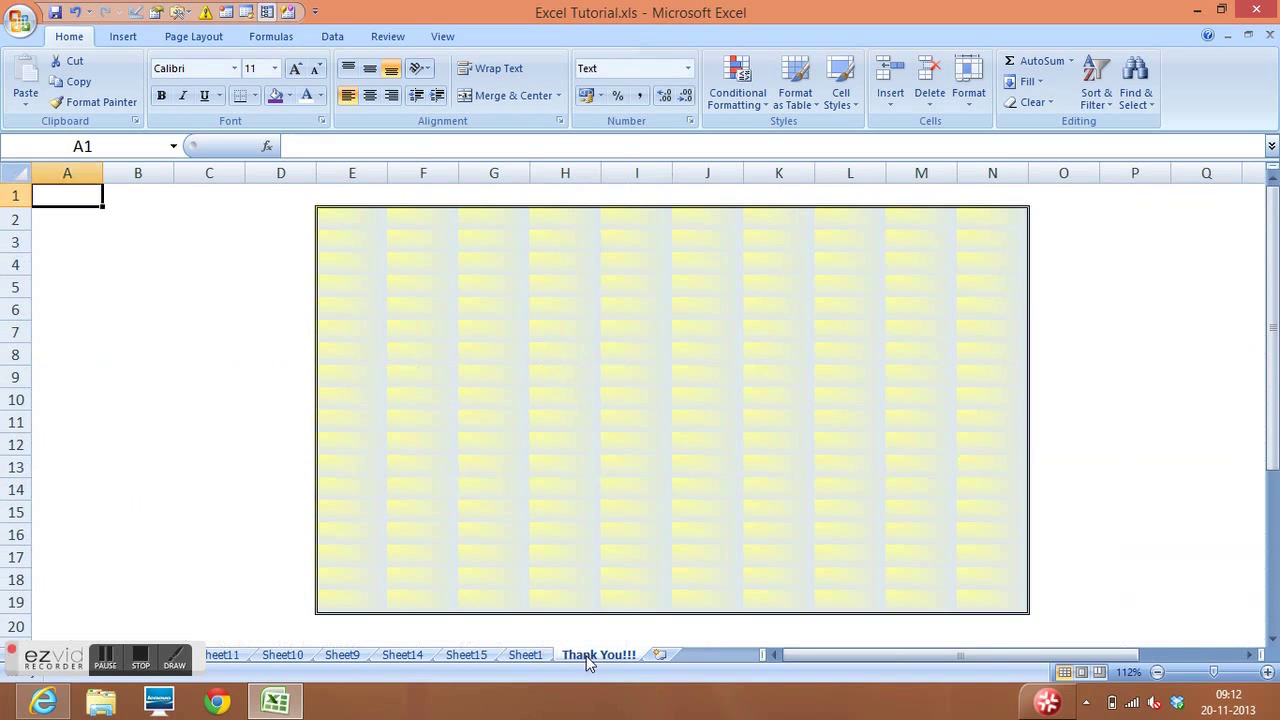
click(222, 432)
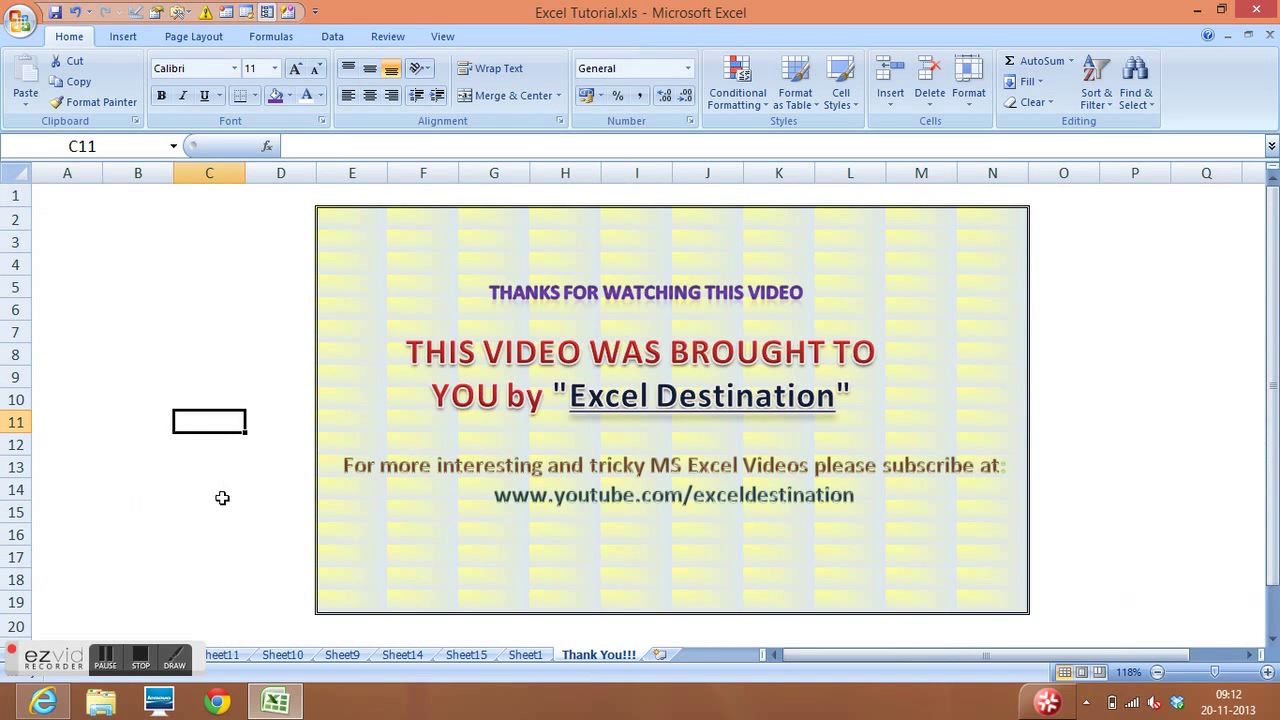